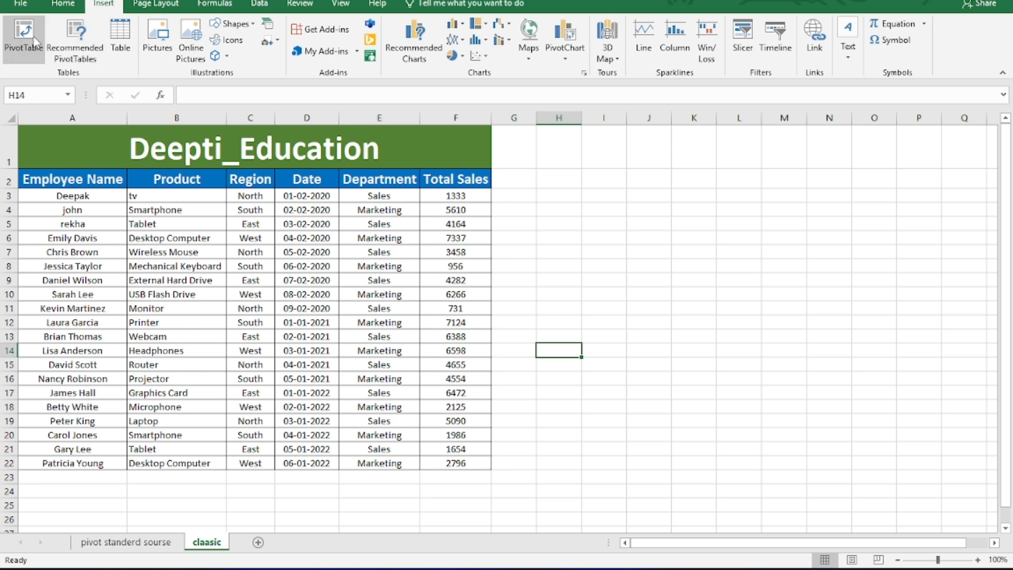
{"action": "left_click", "coordinate": [306, 352]}
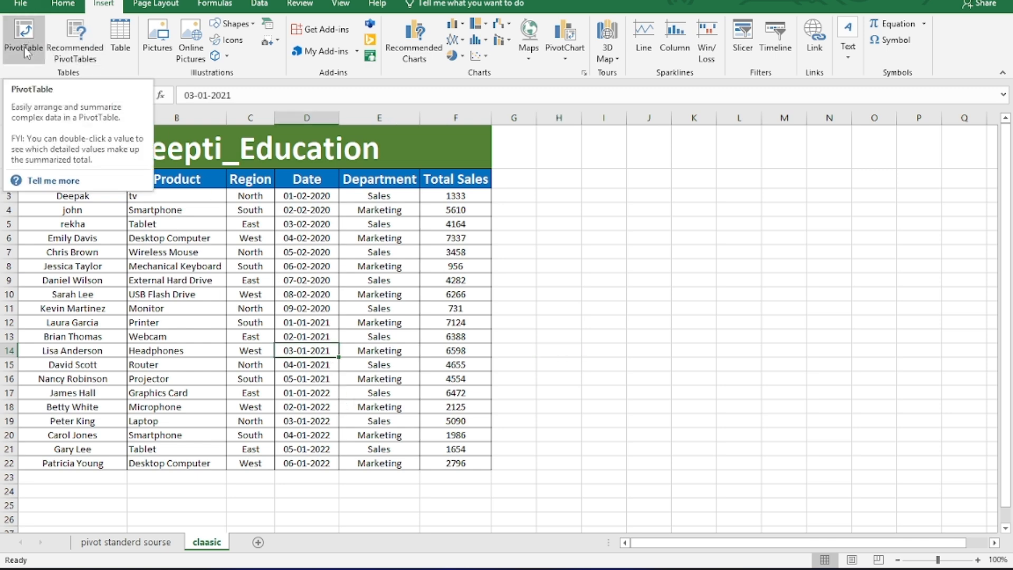
{"action": "left_click", "coordinate": [242, 280]}
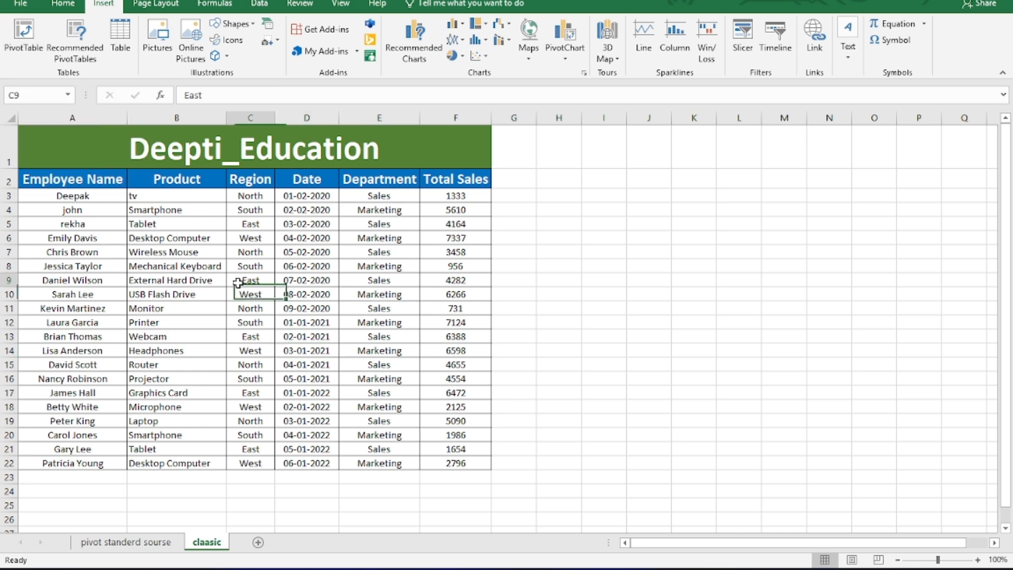
{"action": "left_click", "coordinate": [261, 333]}
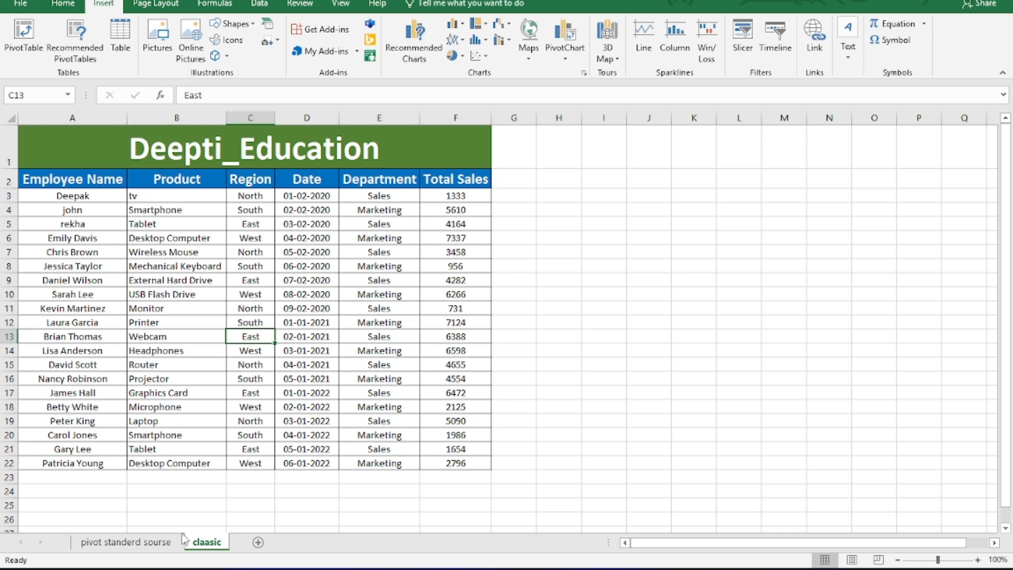
Create a PivotTable on a new worksheet from range A1:E21 of the "pivot standerd sourse" sheet
{"action": "left_click", "coordinate": [153, 544]}
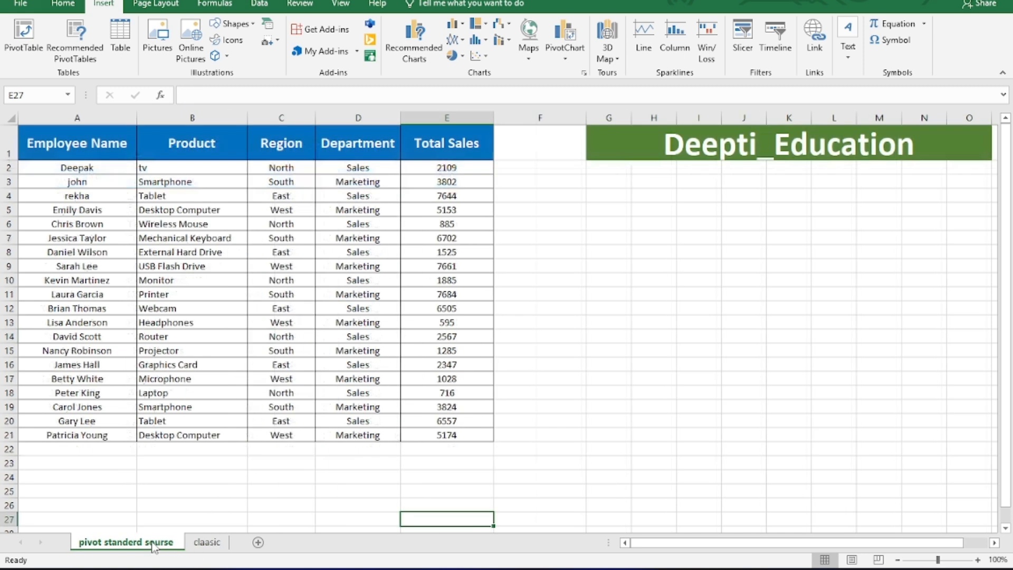
{"action": "left_click", "coordinate": [250, 295]}
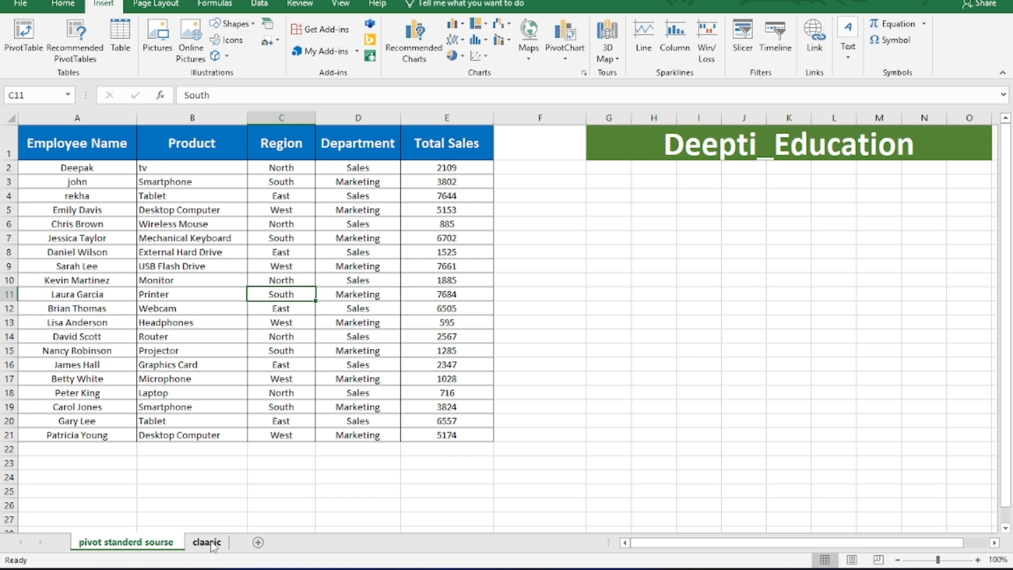
{"action": "left_click", "coordinate": [262, 267]}
{"action": "left_click", "coordinate": [249, 294]}
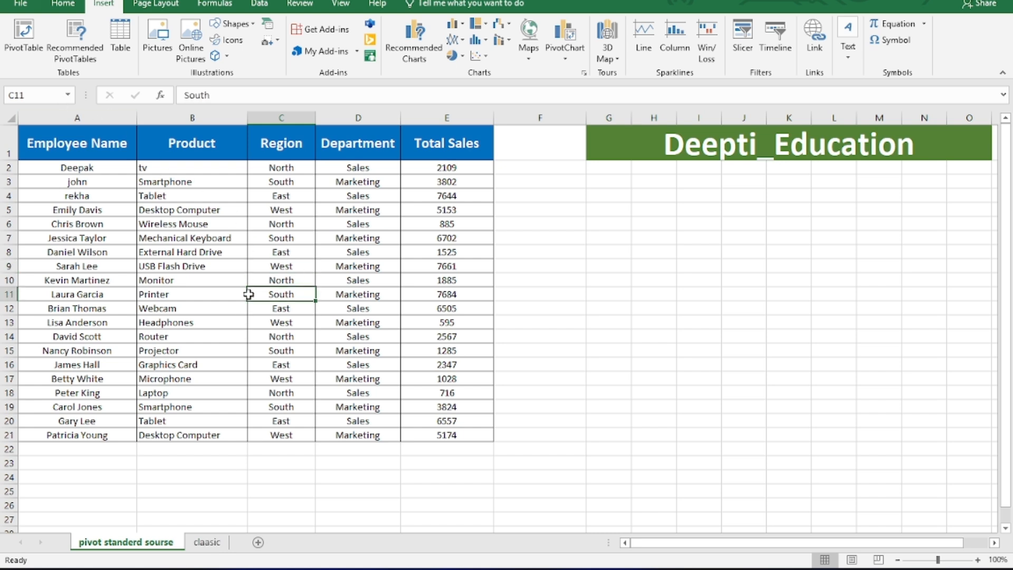
{"action": "left_click", "coordinate": [202, 236]}
{"action": "left_click", "coordinate": [225, 269]}
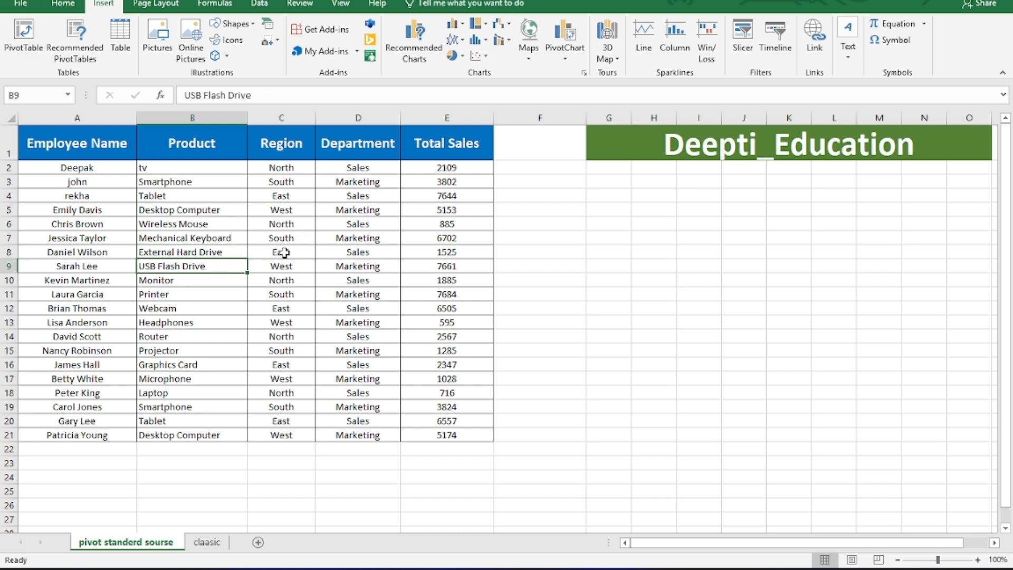
{"action": "left_click", "coordinate": [240, 278]}
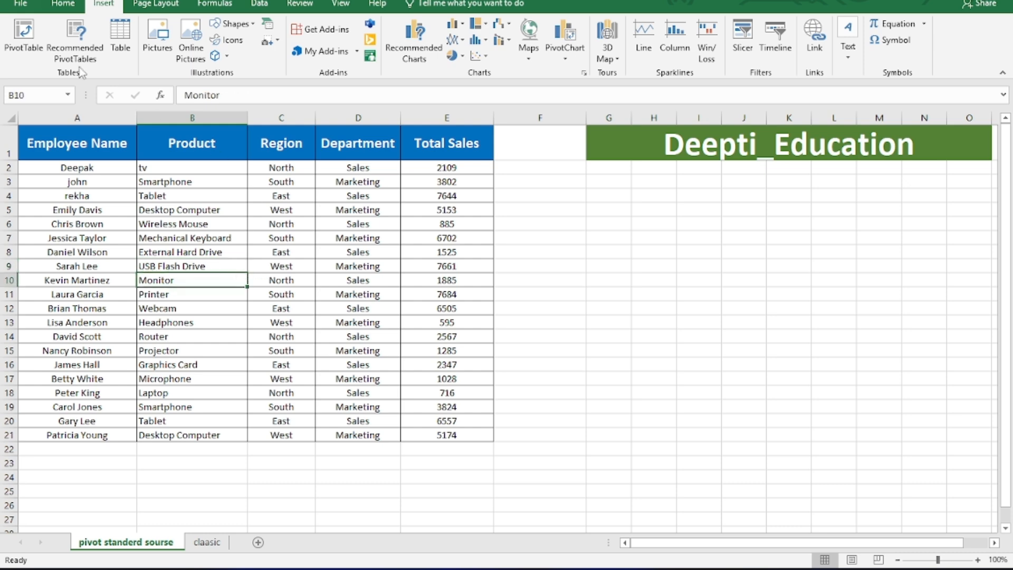
{"action": "left_click", "coordinate": [25, 33]}
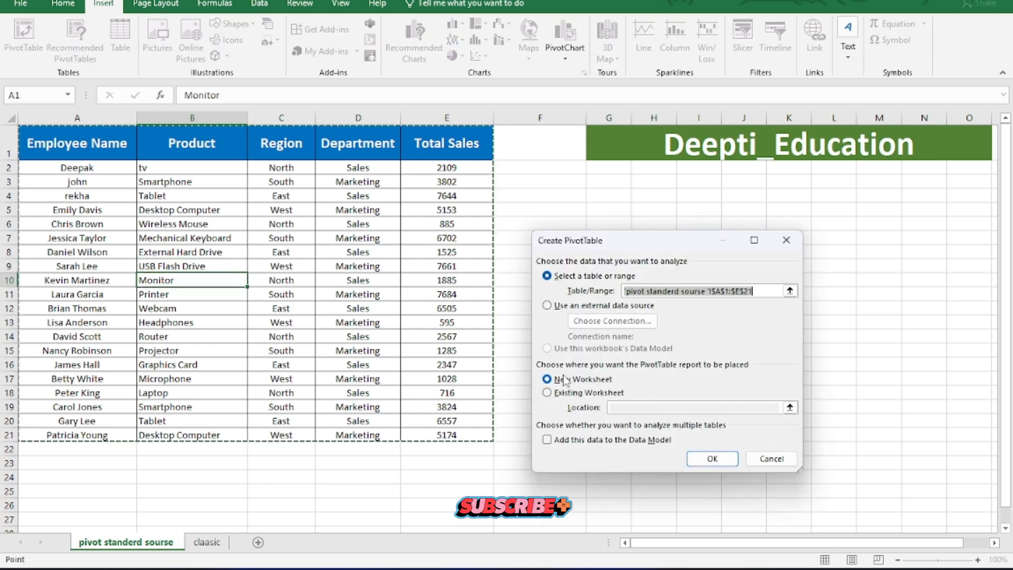
{"action": "left_click", "coordinate": [711, 458]}
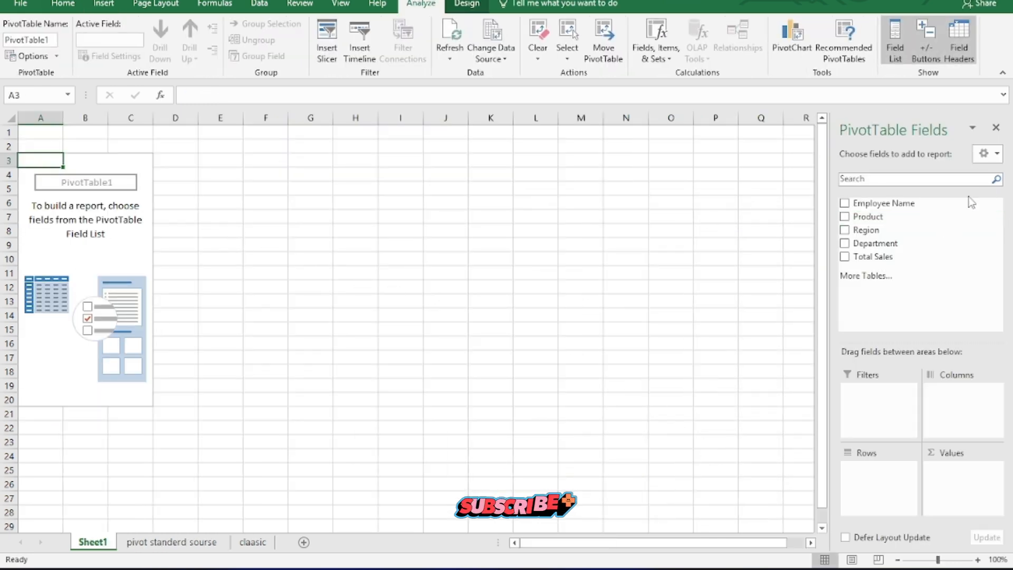
Lay out the PivotTable with Employee Name as rows, Total Sales as values, and Product, Region and Department as filters
{"action": "left_click", "coordinate": [845, 204]}
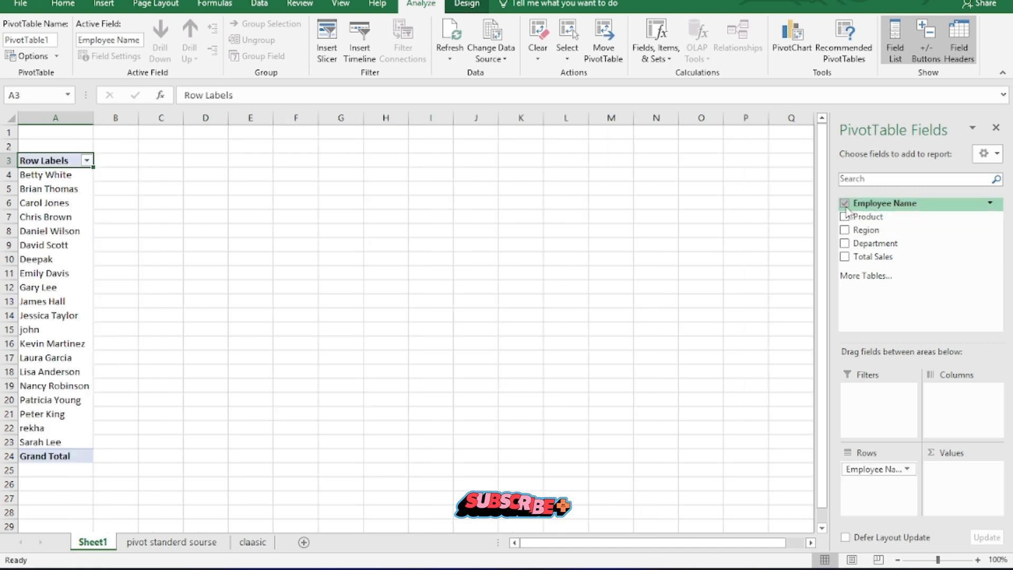
{"action": "left_click", "coordinate": [844, 257]}
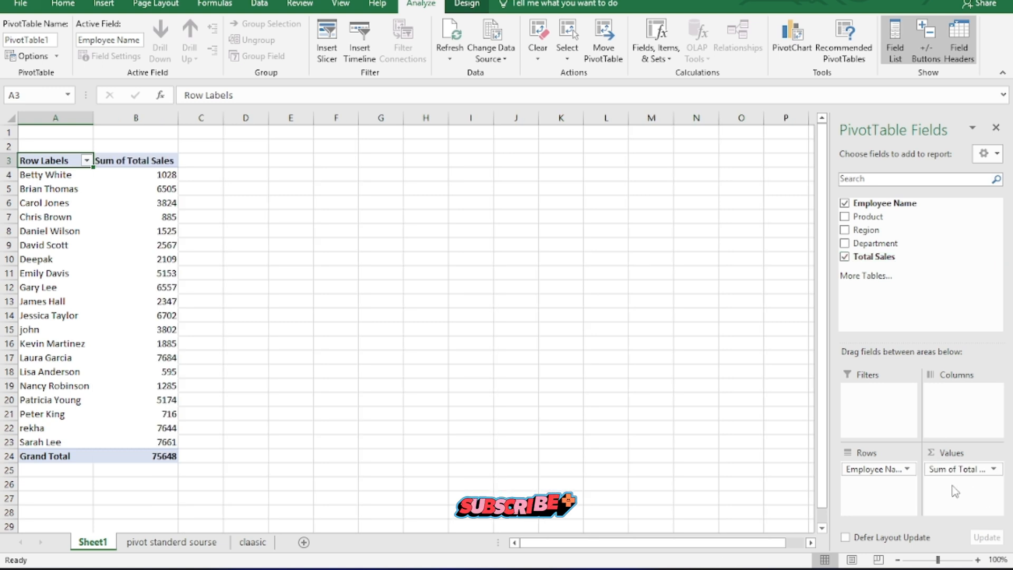
{"action": "left_click_drag", "start_coordinate": [866, 216], "coordinate": [876, 393]}
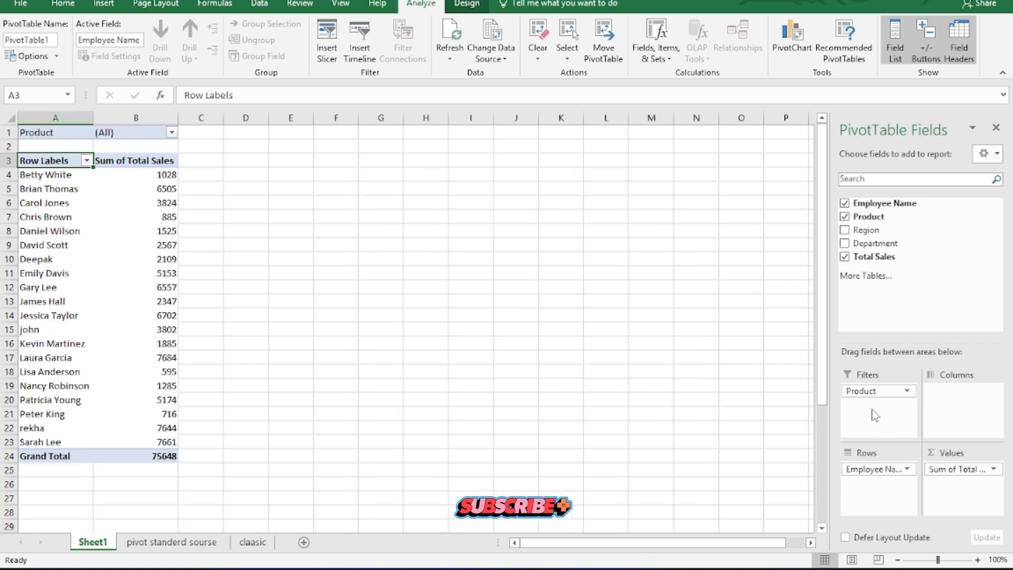
{"action": "left_click_drag", "start_coordinate": [865, 230], "coordinate": [875, 406]}
{"action": "left_click_drag", "start_coordinate": [872, 243], "coordinate": [875, 429]}
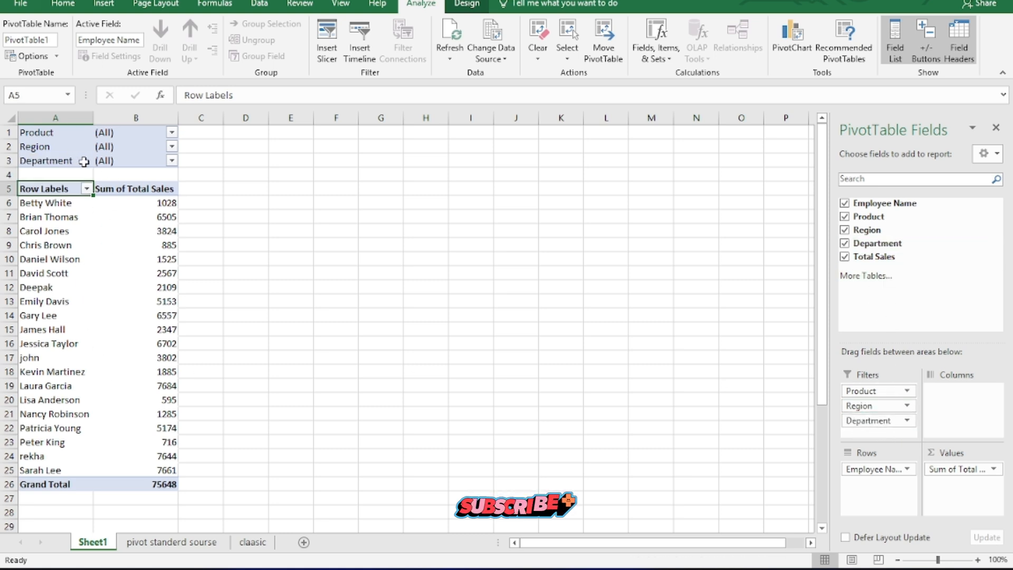
Swap the PivotTable fields so that Region is in the rows and Employee Name is in the filters
{"action": "left_click", "coordinate": [110, 347]}
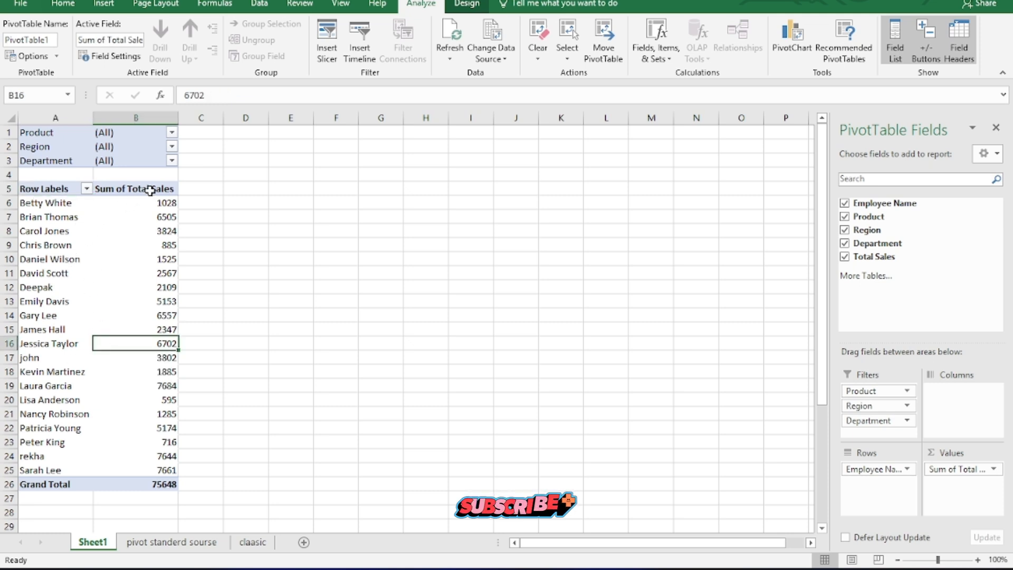
{"action": "left_click", "coordinate": [119, 288]}
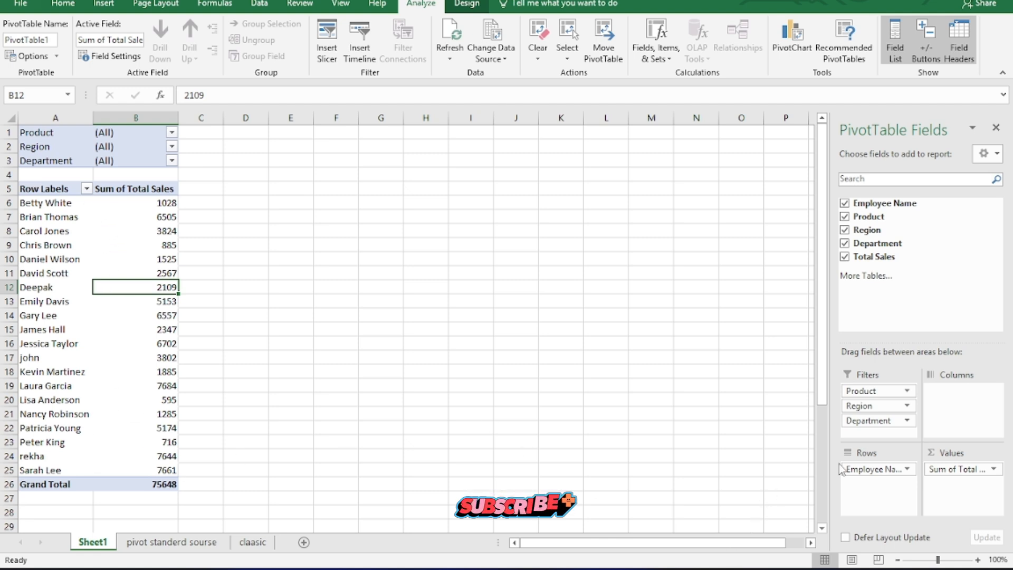
{"action": "left_click_drag", "start_coordinate": [864, 406], "coordinate": [871, 506]}
{"action": "left_click_drag", "start_coordinate": [876, 469], "coordinate": [869, 422]}
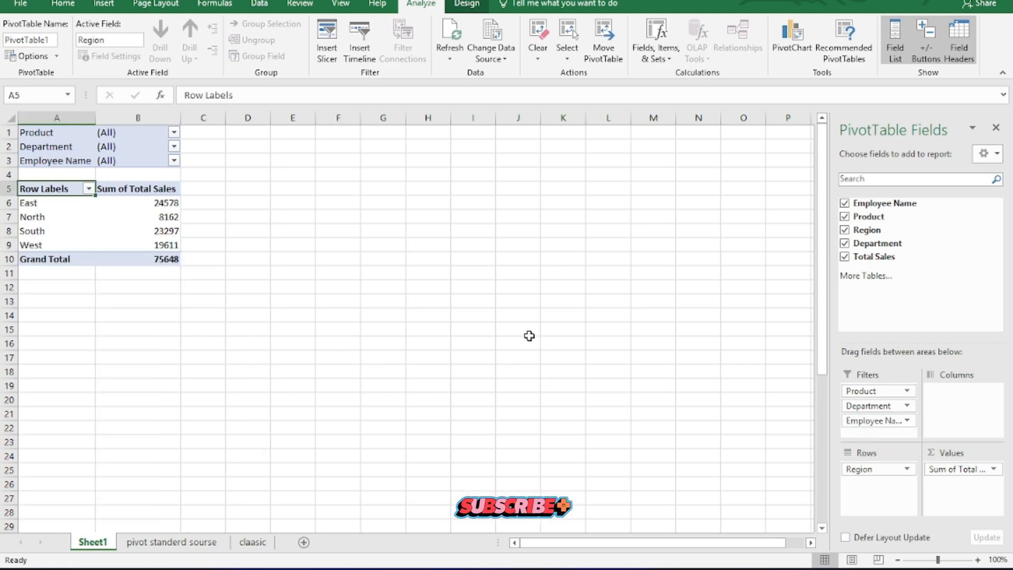
Rearrange the PivotTable so Department and Employee Name are nested in the rows and Region is back in the filters
{"action": "left_click_drag", "start_coordinate": [868, 406], "coordinate": [870, 497]}
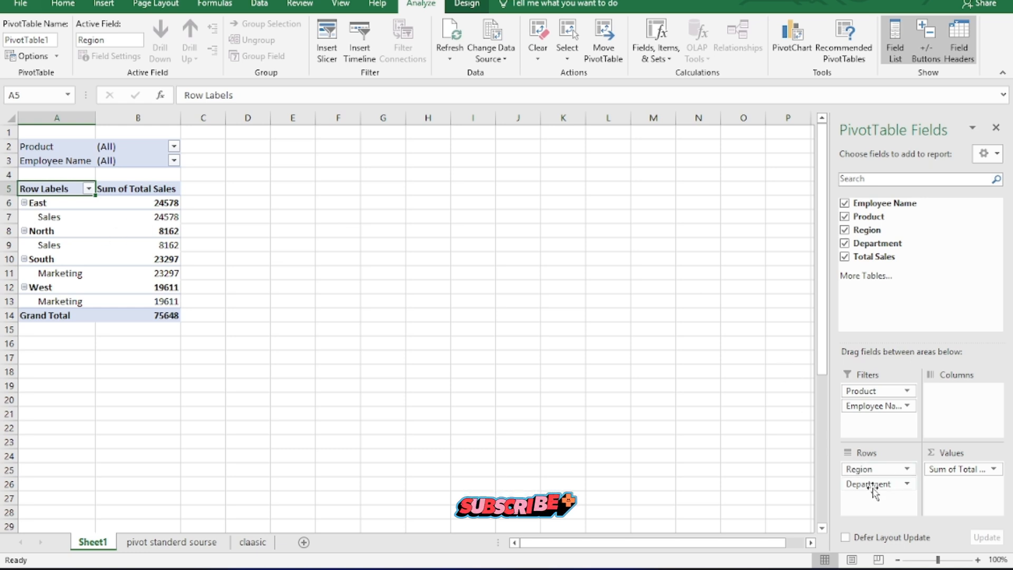
{"action": "left_click", "coordinate": [873, 471]}
{"action": "left_click", "coordinate": [886, 501]}
{"action": "left_click_drag", "start_coordinate": [874, 406], "coordinate": [875, 498]}
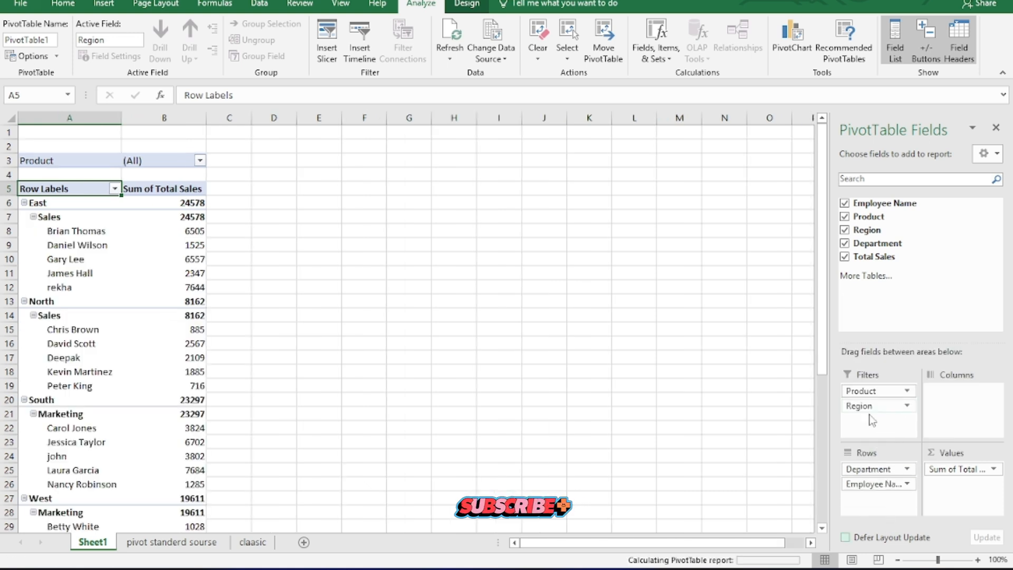
{"action": "left_click_drag", "start_coordinate": [873, 417], "coordinate": [873, 414]}
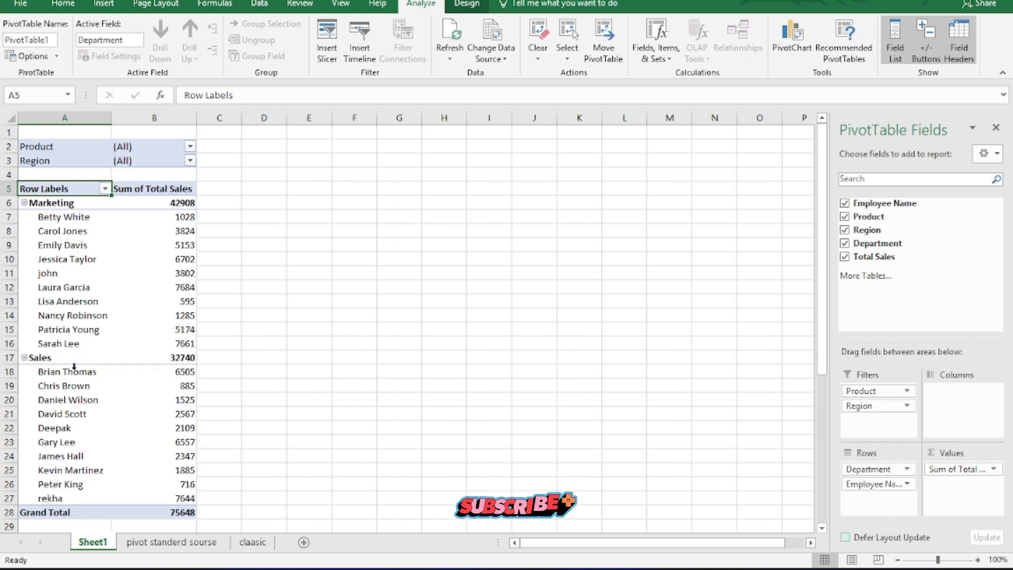
Hide the PivotTable field list and select cell B14 in the Sum of Total Sales column
{"action": "left_click", "coordinate": [893, 40]}
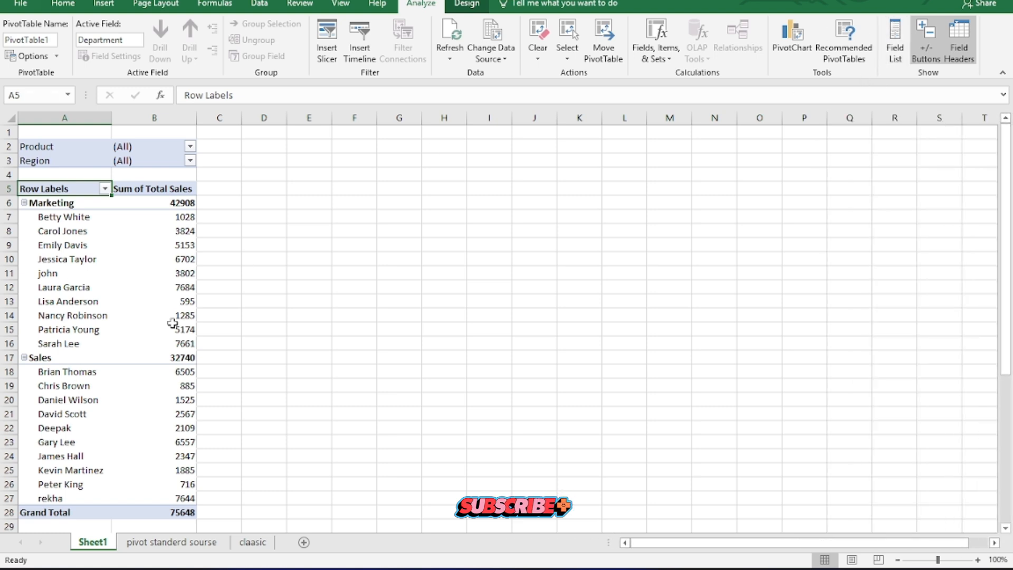
{"action": "left_click", "coordinate": [99, 307]}
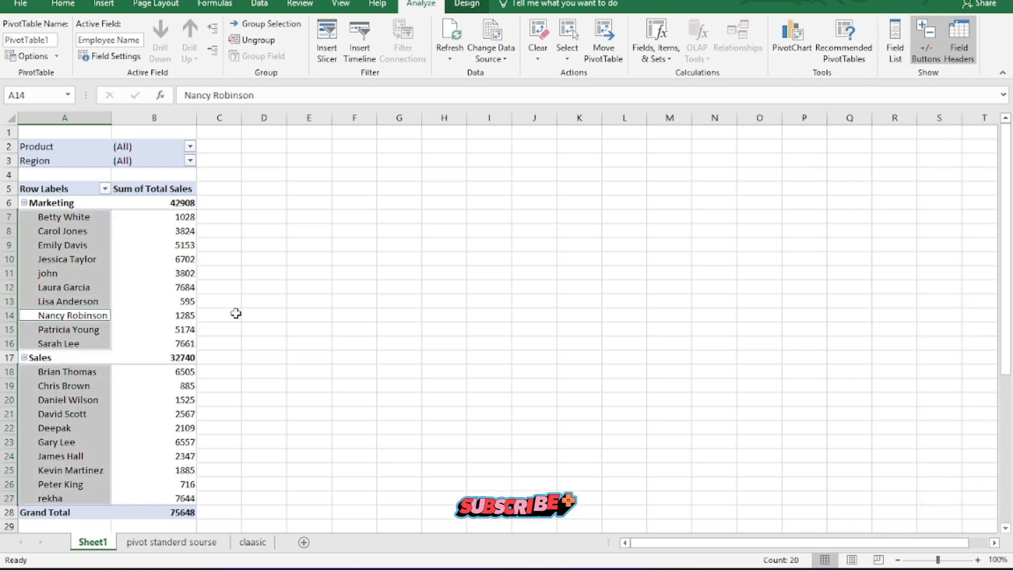
{"action": "left_click", "coordinate": [263, 315]}
{"action": "left_click", "coordinate": [126, 329]}
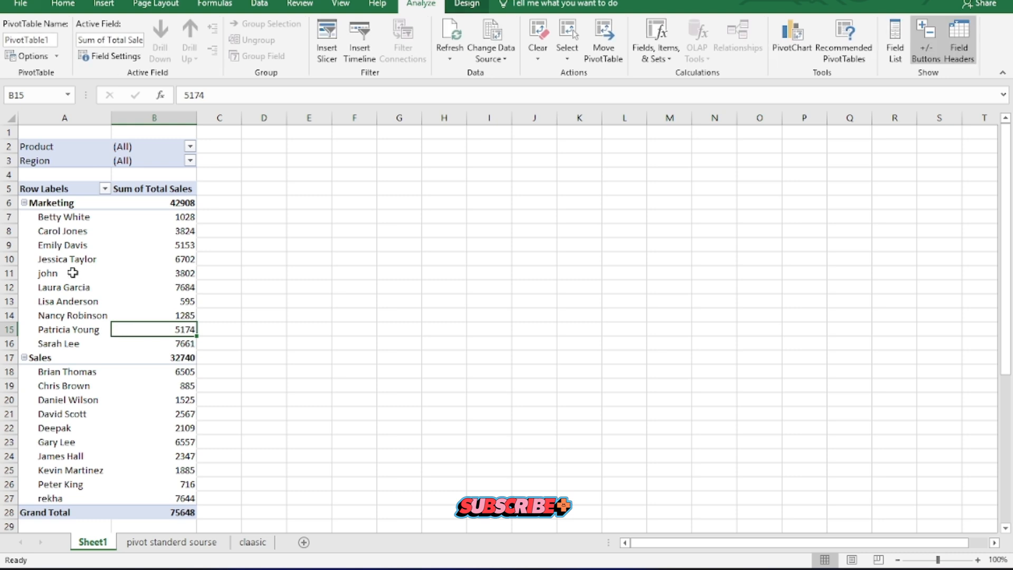
{"action": "left_click", "coordinate": [344, 397]}
{"action": "left_click", "coordinate": [152, 343]}
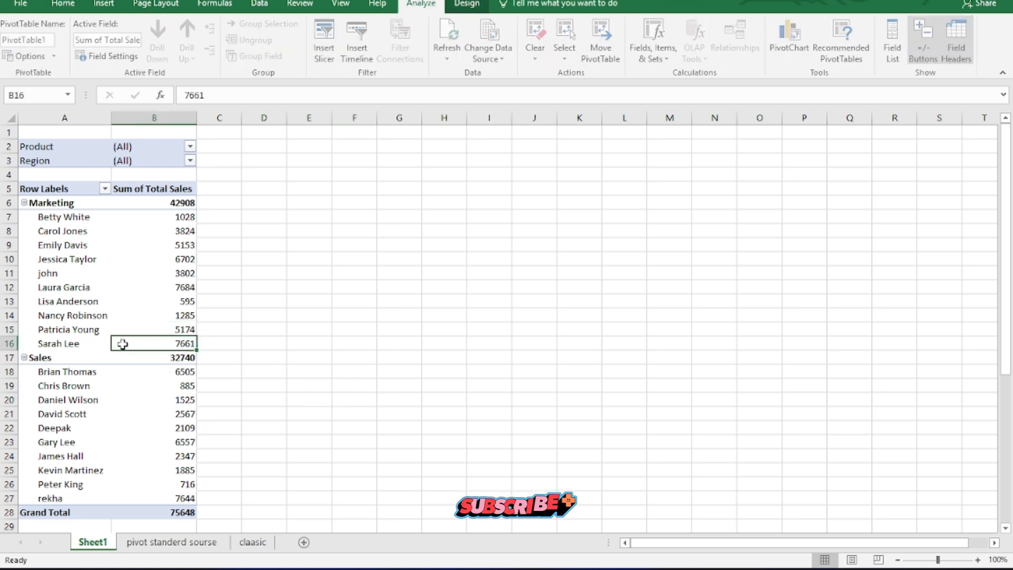
{"action": "left_click", "coordinate": [103, 296]}
{"action": "left_click", "coordinate": [118, 311]}
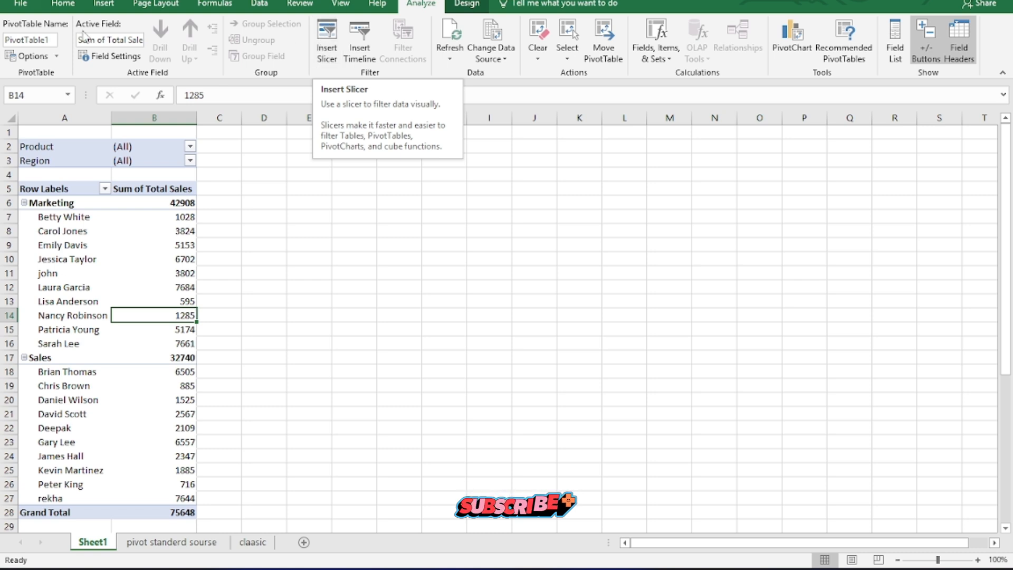
Insert slicers for the Employee Name, Product, Region and Department fields of the PivotTable
{"action": "left_click", "coordinate": [328, 37]}
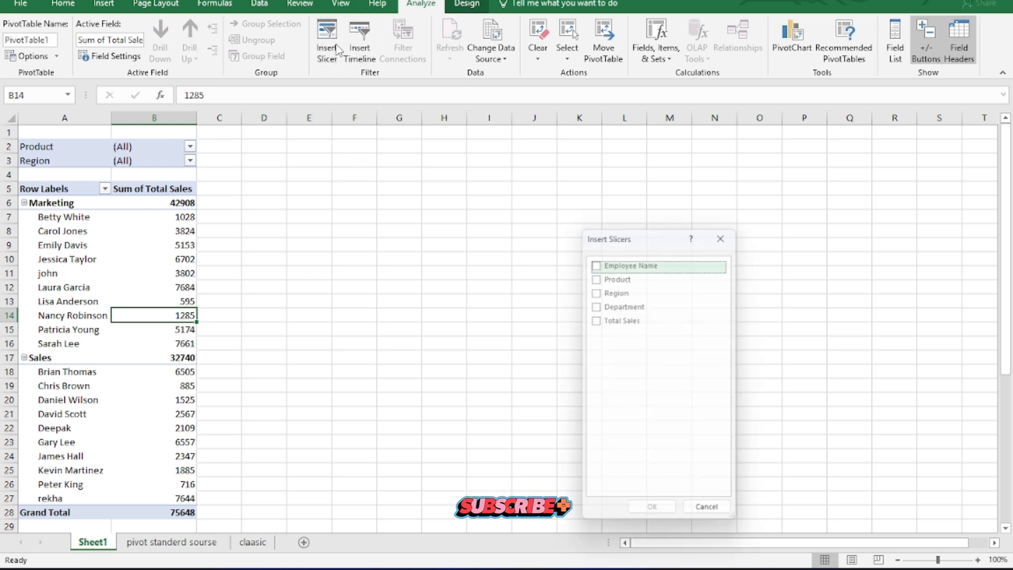
{"action": "left_click_drag", "start_coordinate": [653, 235], "coordinate": [589, 154]}
{"action": "left_click", "coordinate": [530, 179]}
{"action": "left_click", "coordinate": [529, 194]}
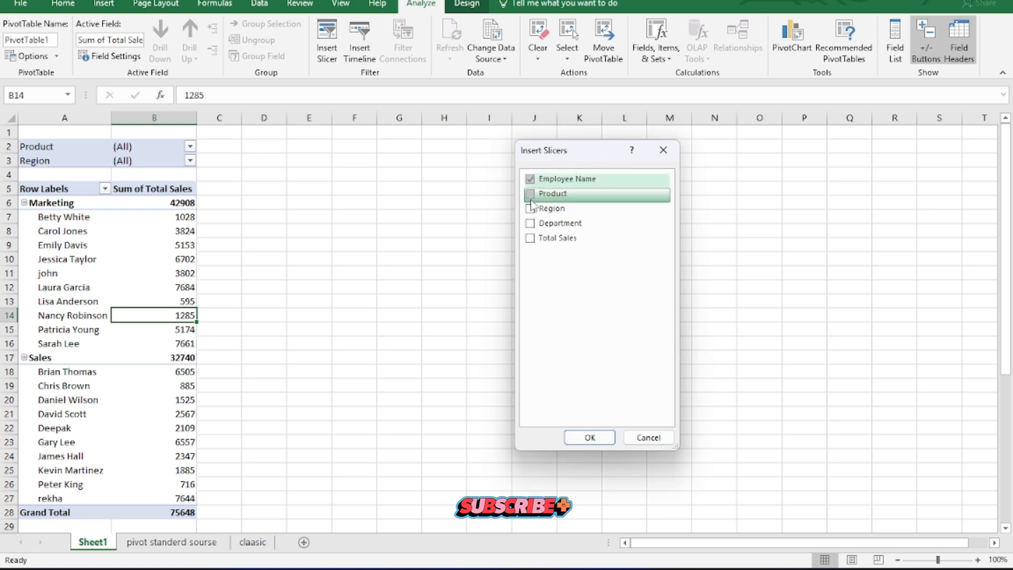
{"action": "left_click", "coordinate": [530, 208]}
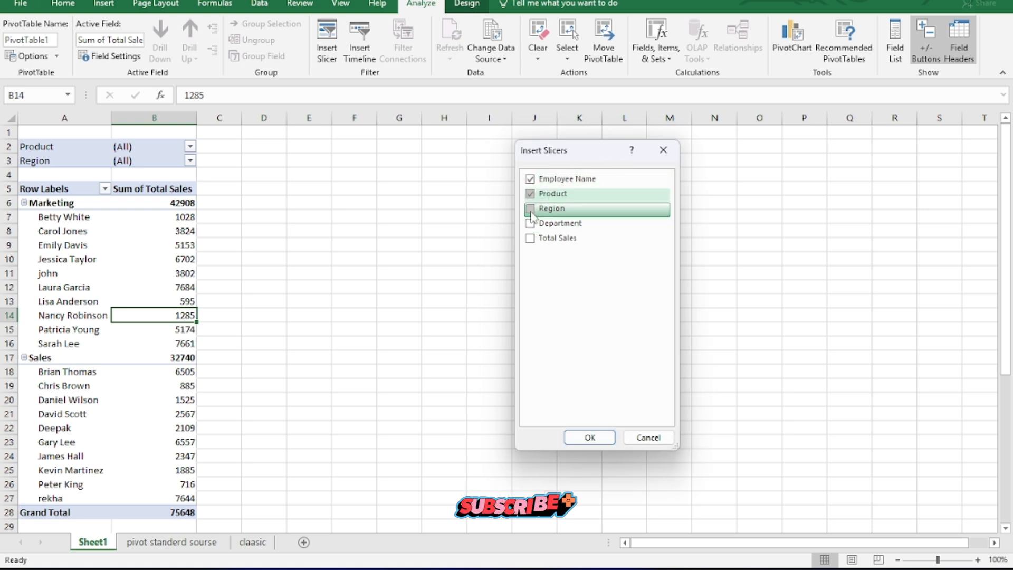
{"action": "left_click", "coordinate": [530, 223]}
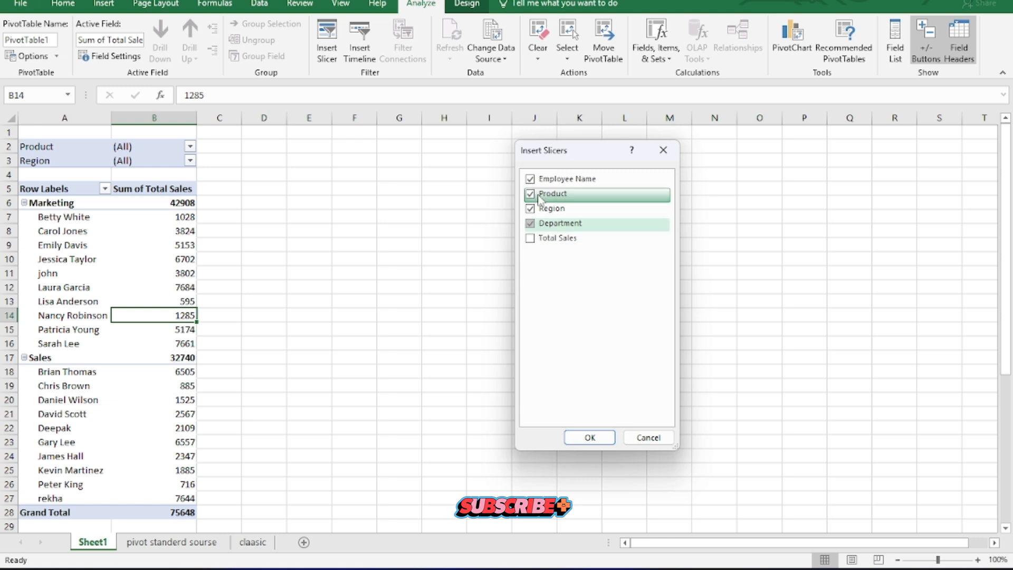
{"action": "left_click", "coordinate": [582, 438]}
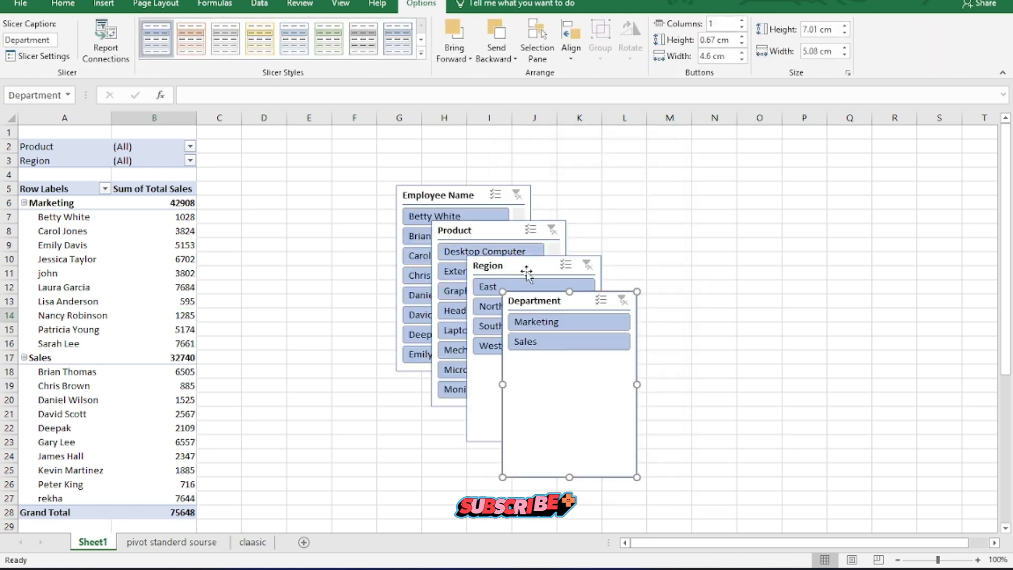
Spread the Employee Name, Product and Department slicers apart along the upper rows of the sheet beside the PivotTable
{"action": "left_click_drag", "start_coordinate": [572, 300], "coordinate": [679, 139]}
{"action": "left_click_drag", "start_coordinate": [462, 196], "coordinate": [353, 138]}
{"action": "left_click_drag", "start_coordinate": [481, 225], "coordinate": [476, 133]}
Set the Department slicer to two columns and resize it to about 1.88 cm high and 8.39 cm wide
{"action": "left_click", "coordinate": [685, 139]}
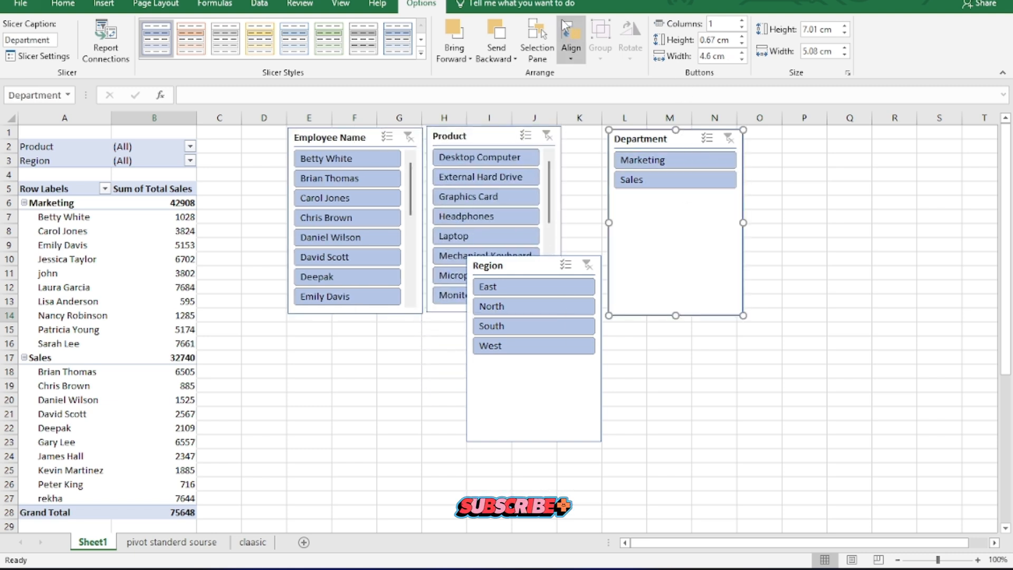
{"action": "left_click", "coordinate": [742, 21]}
{"action": "left_click_drag", "start_coordinate": [688, 234], "coordinate": [684, 179]}
{"action": "left_click_drag", "start_coordinate": [743, 153], "coordinate": [830, 153]}
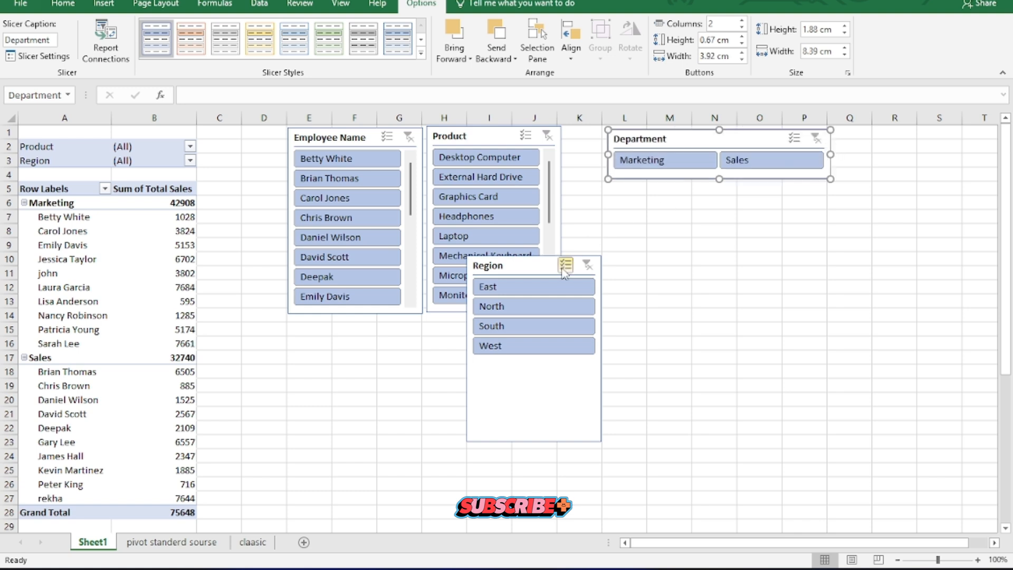
Shorten the Region slicer to fit its four buttons and place it just right of the Department slicer
{"action": "left_click_drag", "start_coordinate": [507, 266], "coordinate": [785, 196]}
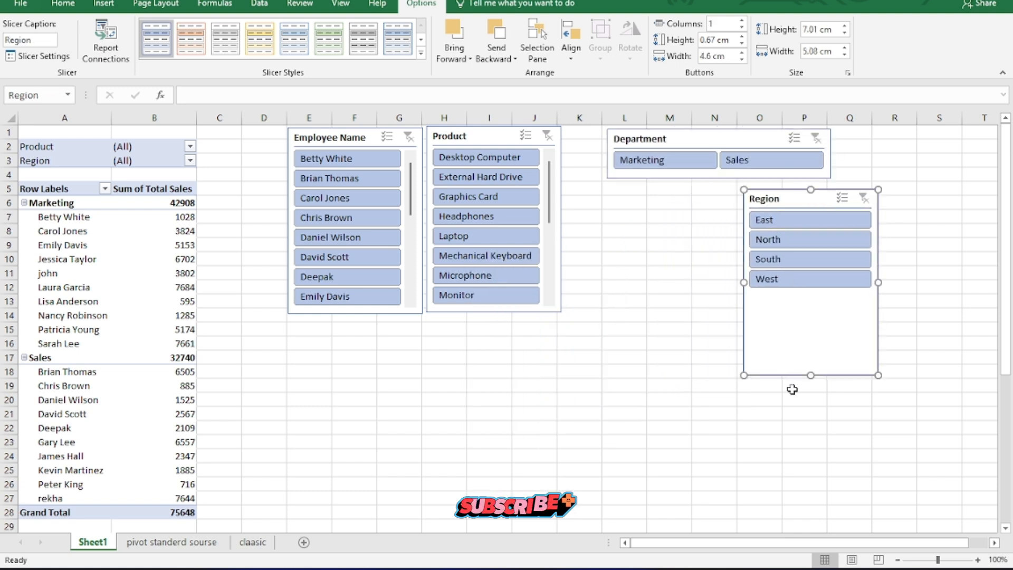
{"action": "left_click_drag", "start_coordinate": [811, 375], "coordinate": [811, 298]}
{"action": "left_click_drag", "start_coordinate": [784, 198], "coordinate": [879, 132]}
Place the Employee Name and Product slicers side by side below the Department slicer, and shift and narrow Department to about 6.51 cm
{"action": "left_click_drag", "start_coordinate": [489, 131], "coordinate": [765, 185]}
{"action": "left_click_drag", "start_coordinate": [359, 140], "coordinate": [684, 208]}
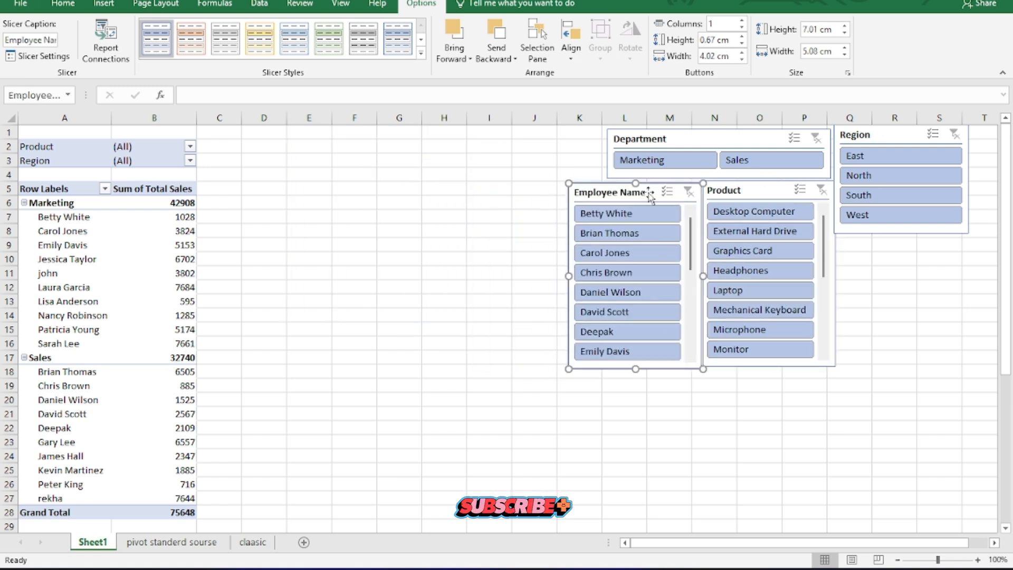
{"action": "left_click_drag", "start_coordinate": [700, 138], "coordinate": [657, 140]}
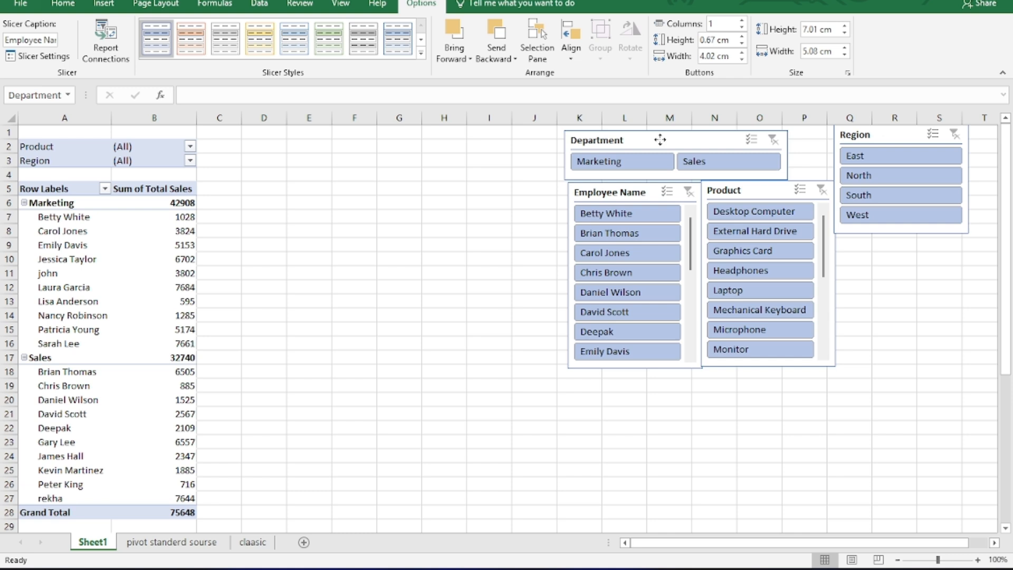
{"action": "left_click_drag", "start_coordinate": [786, 155], "coordinate": [738, 155]}
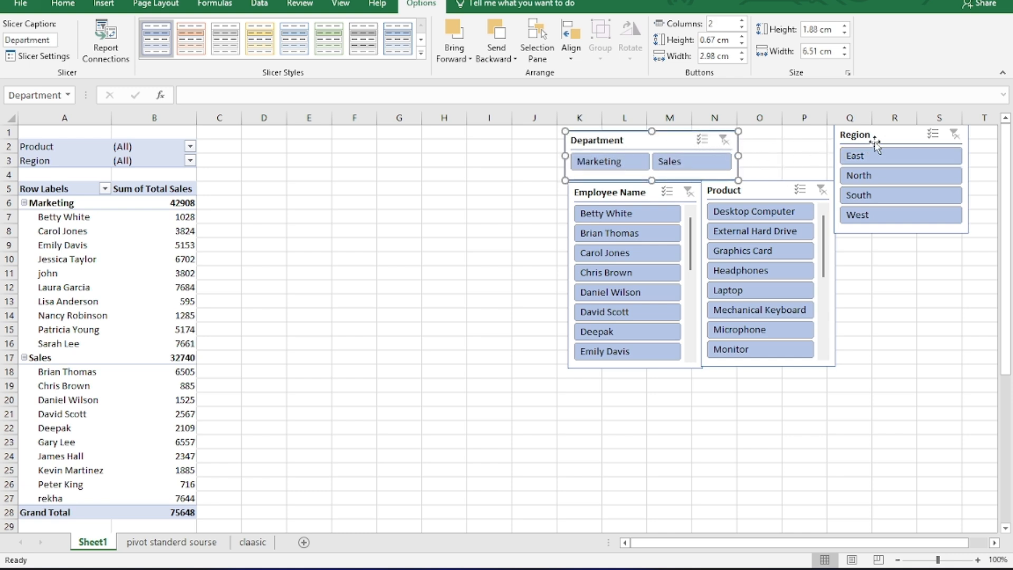
Widen the Department slicer to about 10.16 cm so it spans the Employee Name and Product slicers below it
{"action": "left_click", "coordinate": [873, 141]}
{"action": "left_click", "coordinate": [727, 160]}
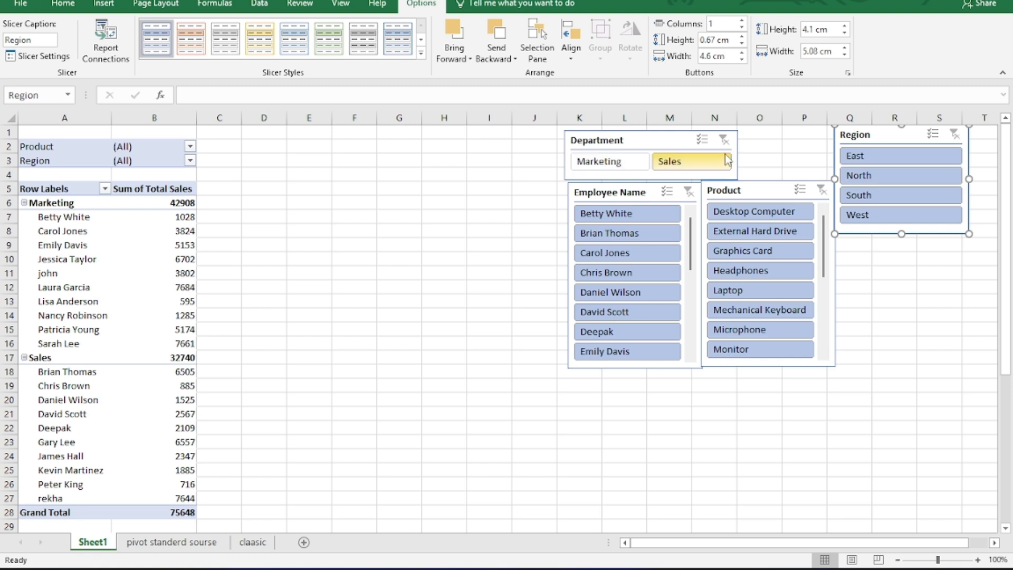
{"action": "left_click", "coordinate": [724, 140]}
{"action": "left_click", "coordinate": [737, 151]}
{"action": "left_click_drag", "start_coordinate": [738, 154], "coordinate": [835, 155]}
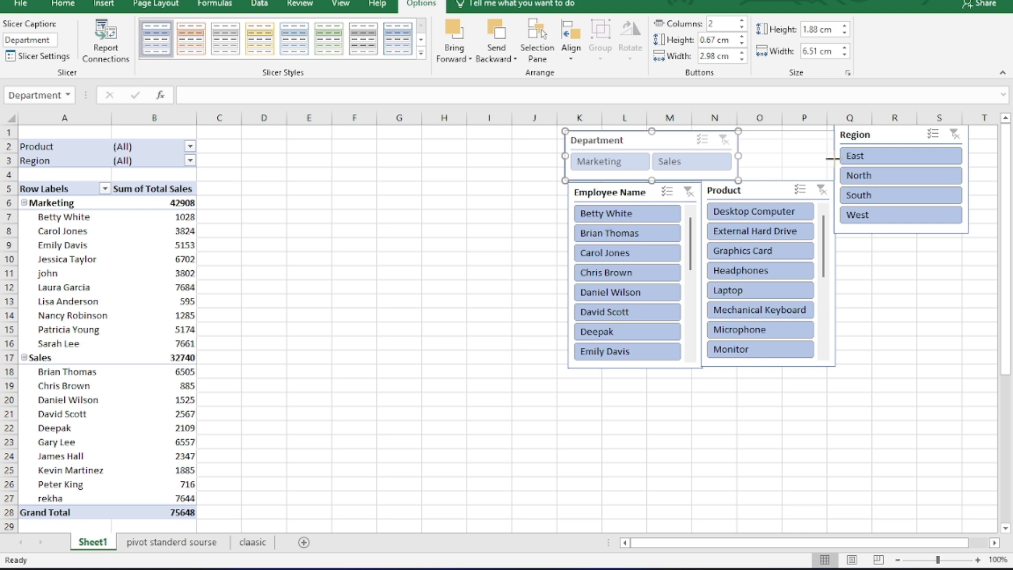
Filter the PivotTable by the Sales department and by Marketing, and clear the Department filter
{"action": "left_click", "coordinate": [725, 167]}
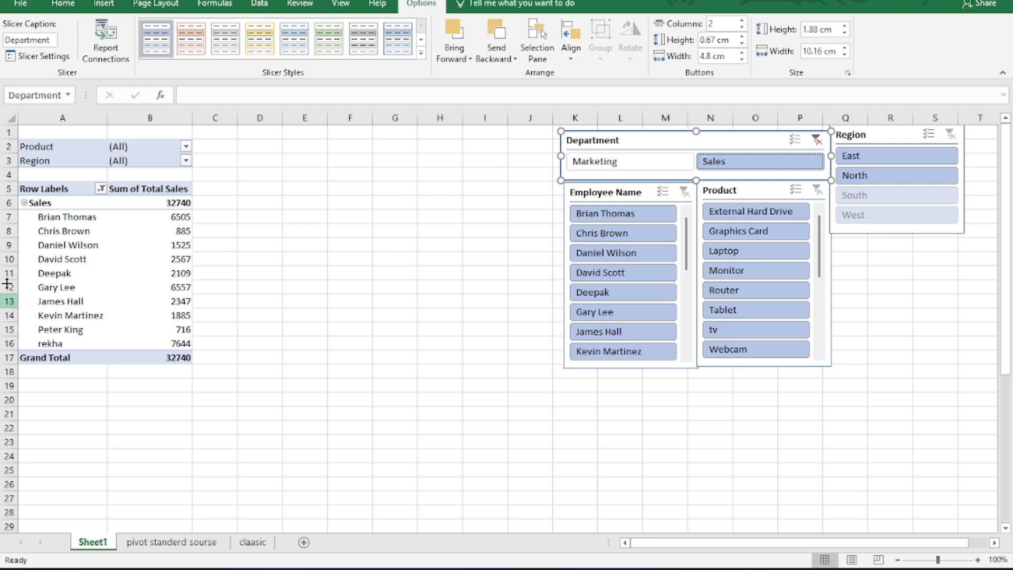
{"action": "left_click", "coordinate": [84, 259]}
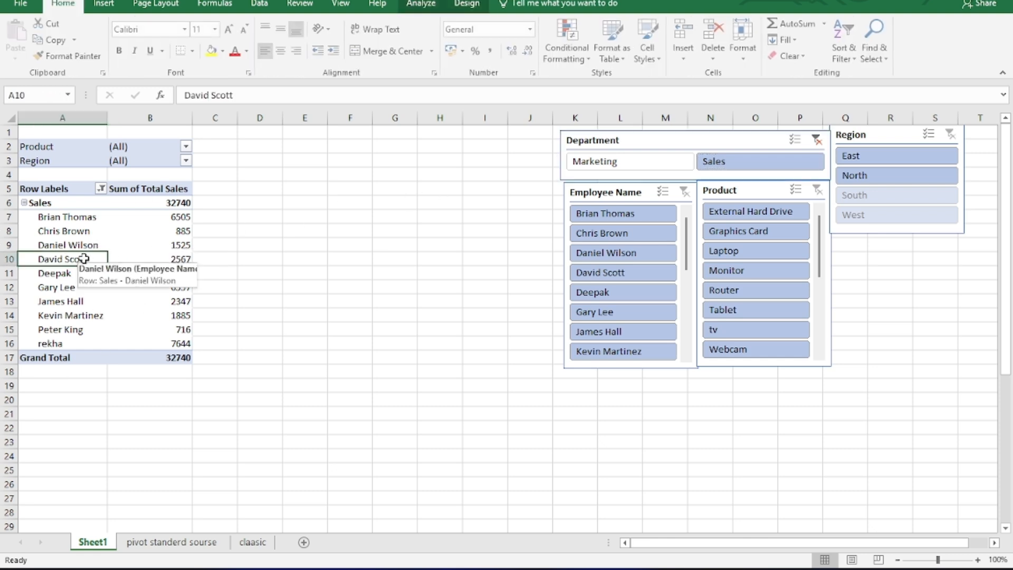
{"action": "left_click", "coordinate": [594, 162]}
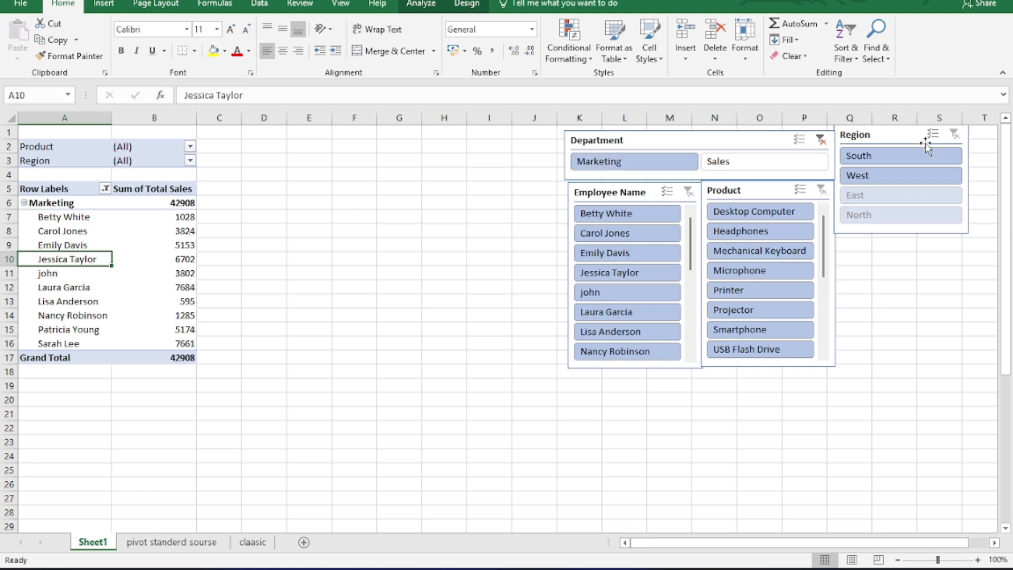
{"action": "left_click", "coordinate": [821, 141]}
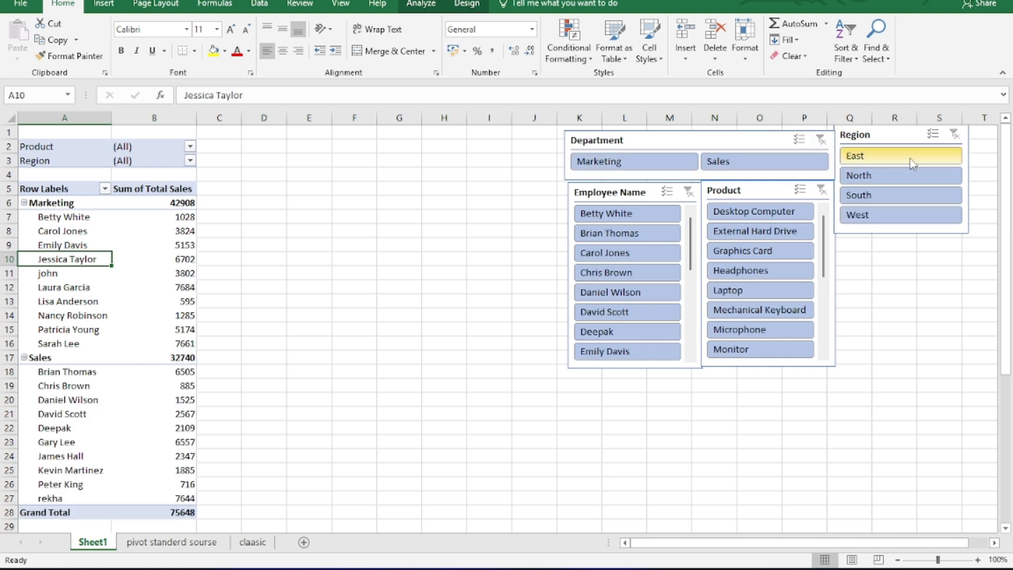
Filter the PivotTable by the South region and by East, and clear the Region filter
{"action": "left_click", "coordinate": [875, 195]}
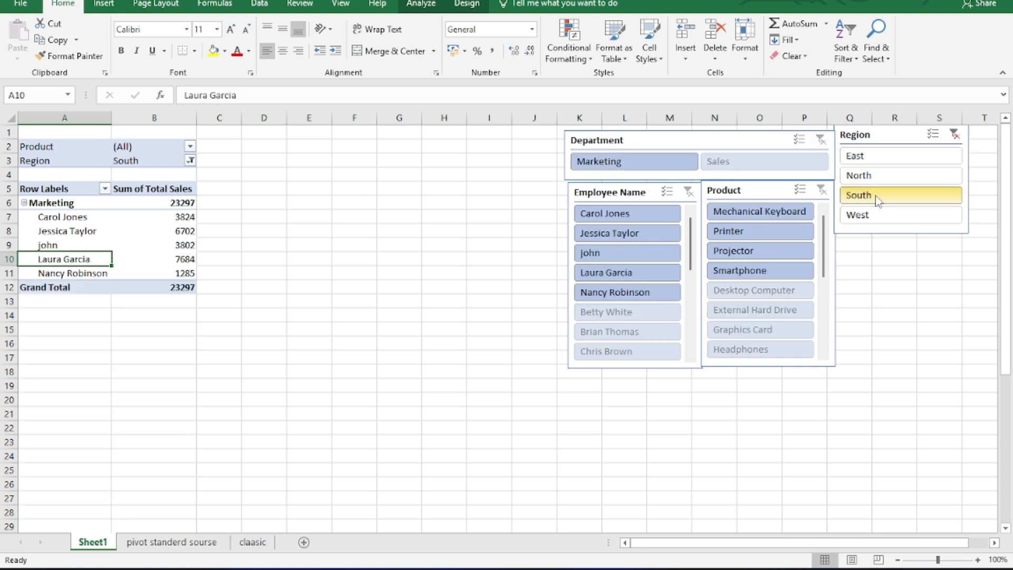
{"action": "left_click", "coordinate": [876, 159]}
{"action": "left_click", "coordinate": [944, 135]}
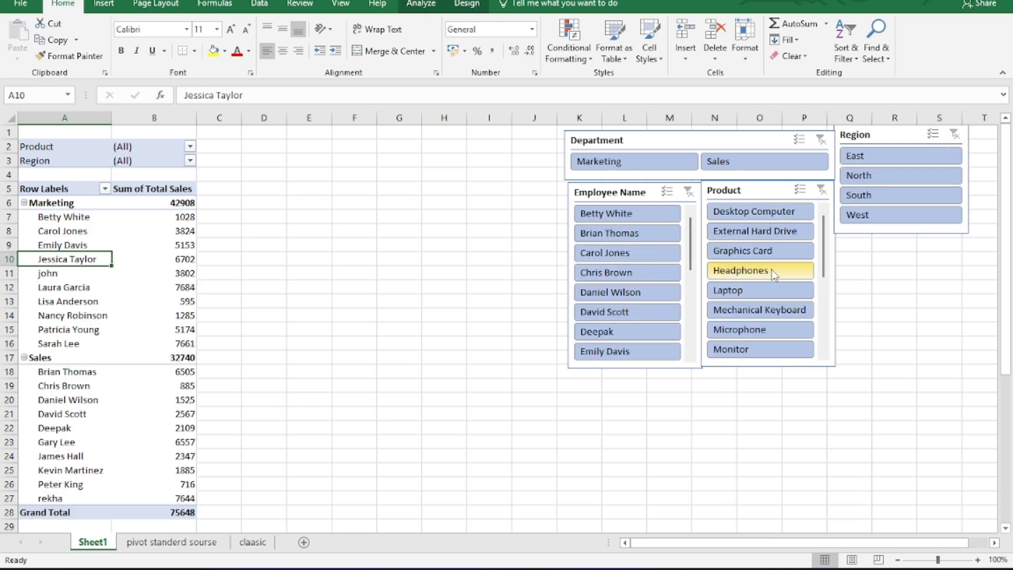
Filter the PivotTable by the product Laptop and by Graphics Card, and clear the Product filter
{"action": "left_click", "coordinate": [738, 292]}
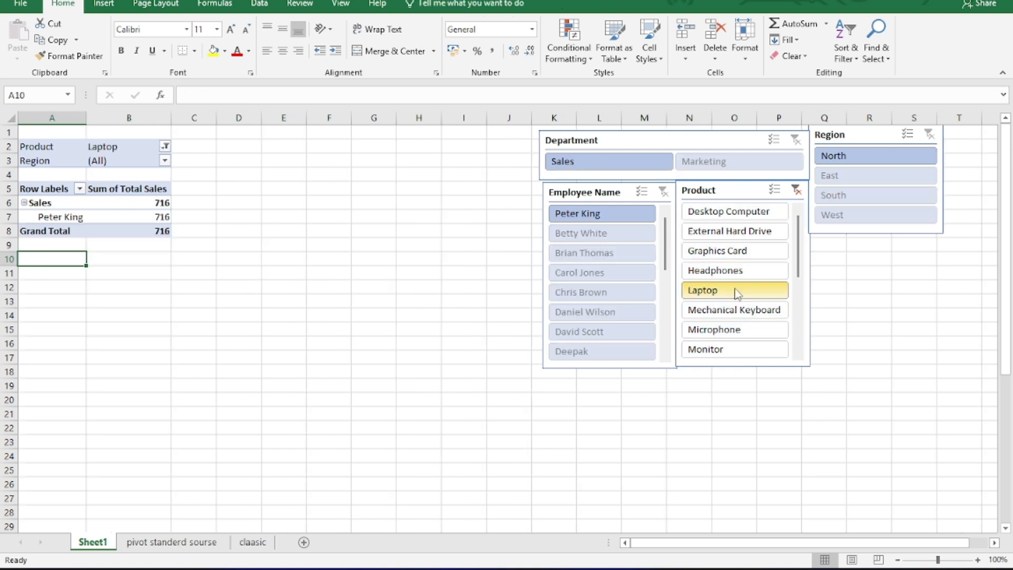
{"action": "left_click", "coordinate": [736, 254]}
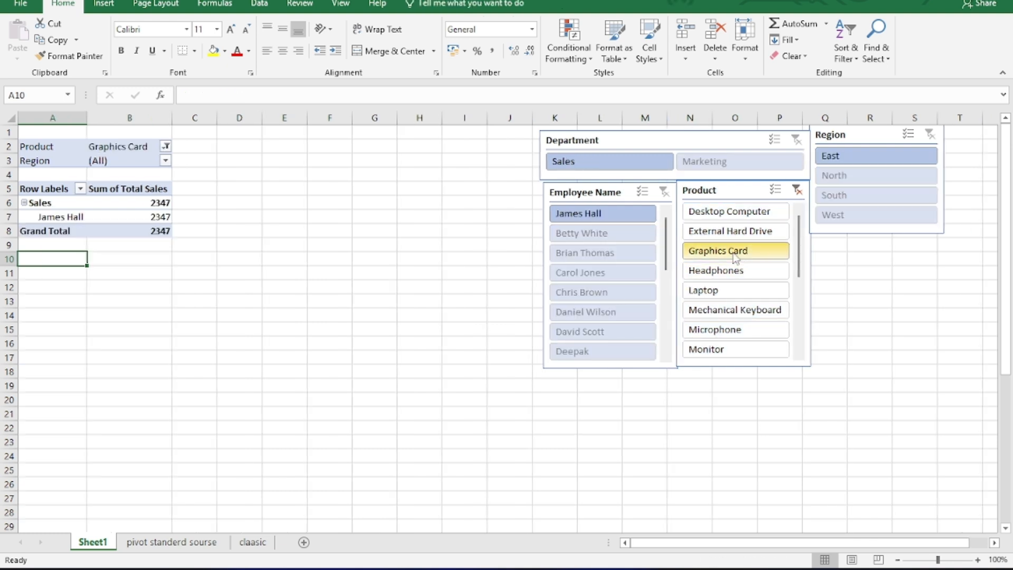
{"action": "left_click", "coordinate": [796, 190]}
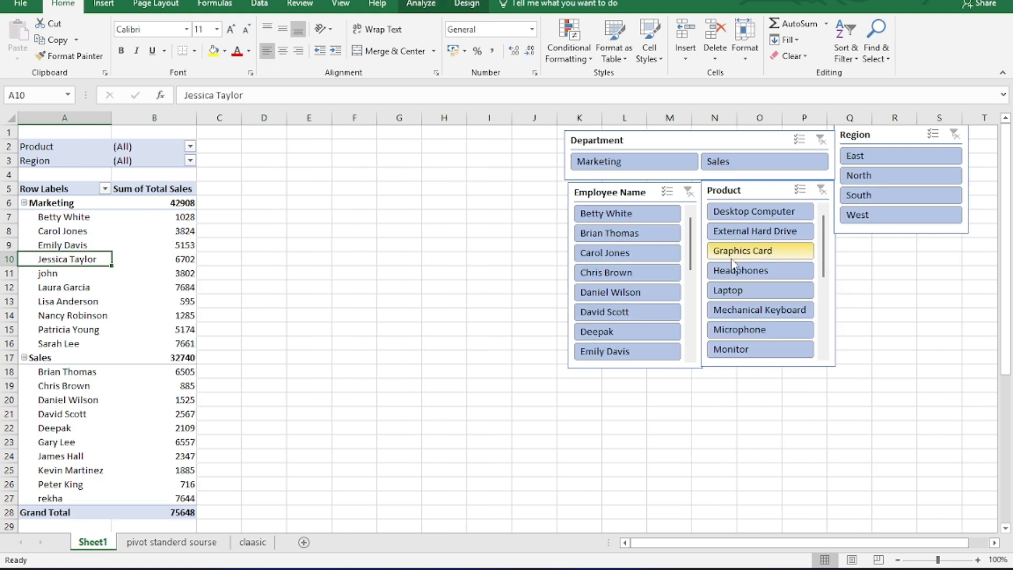
Insert a Clustered Column PivotChart from the PivotTable and place it between the table and the slicers
{"action": "left_click", "coordinate": [122, 333]}
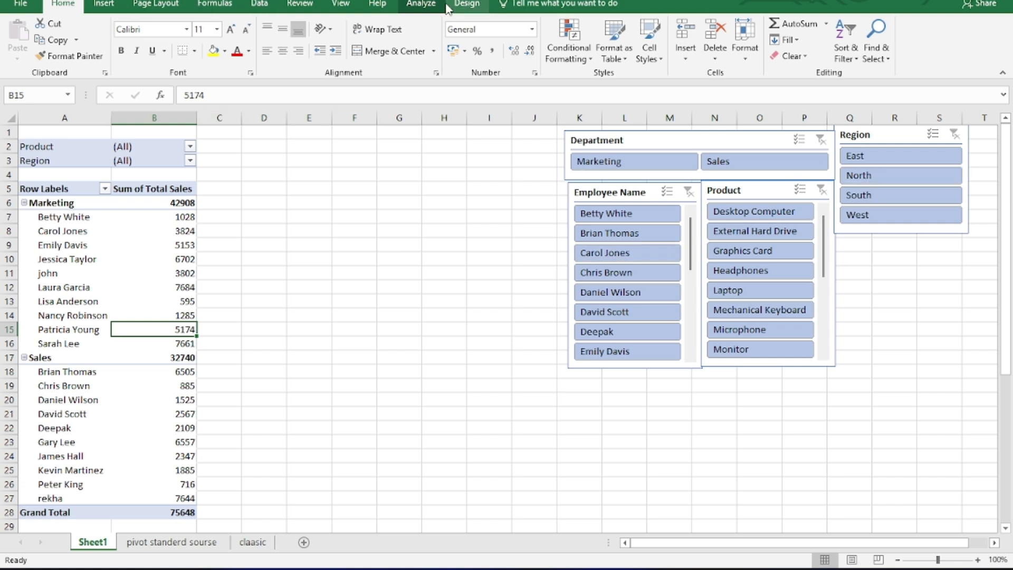
{"action": "left_click", "coordinate": [421, 4]}
{"action": "left_click", "coordinate": [799, 30]}
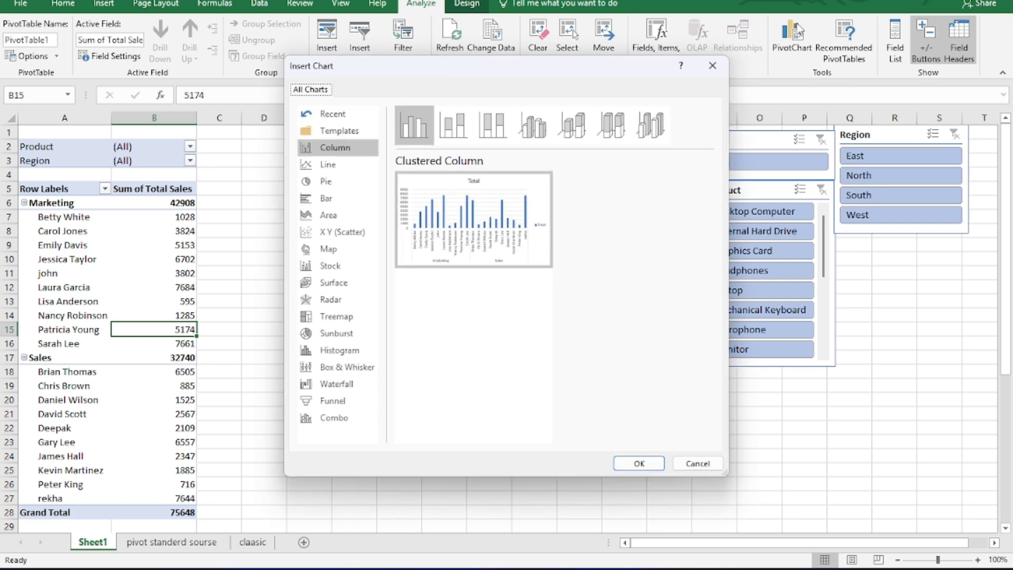
{"action": "left_click", "coordinate": [331, 181]}
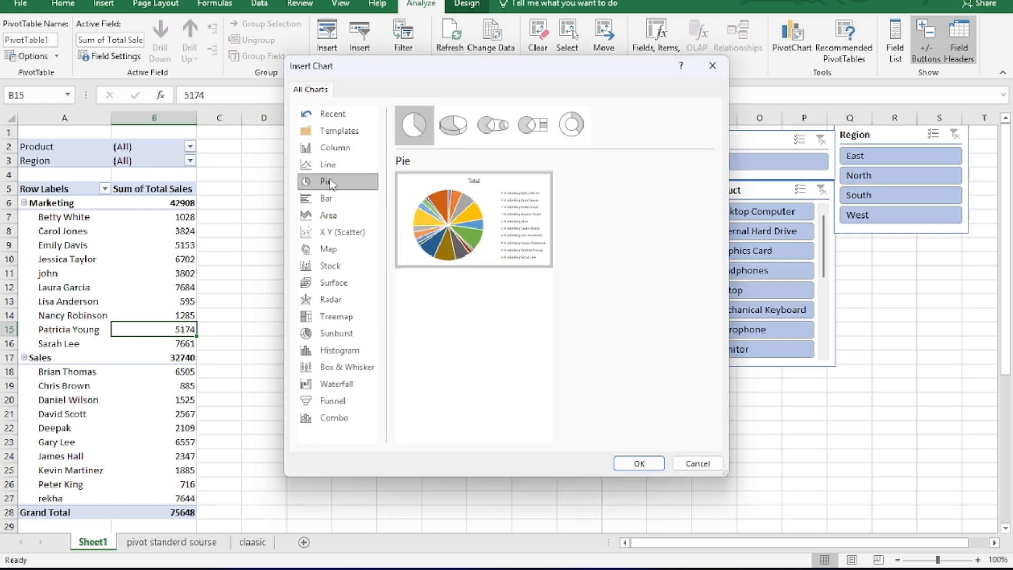
{"action": "left_click", "coordinate": [333, 147]}
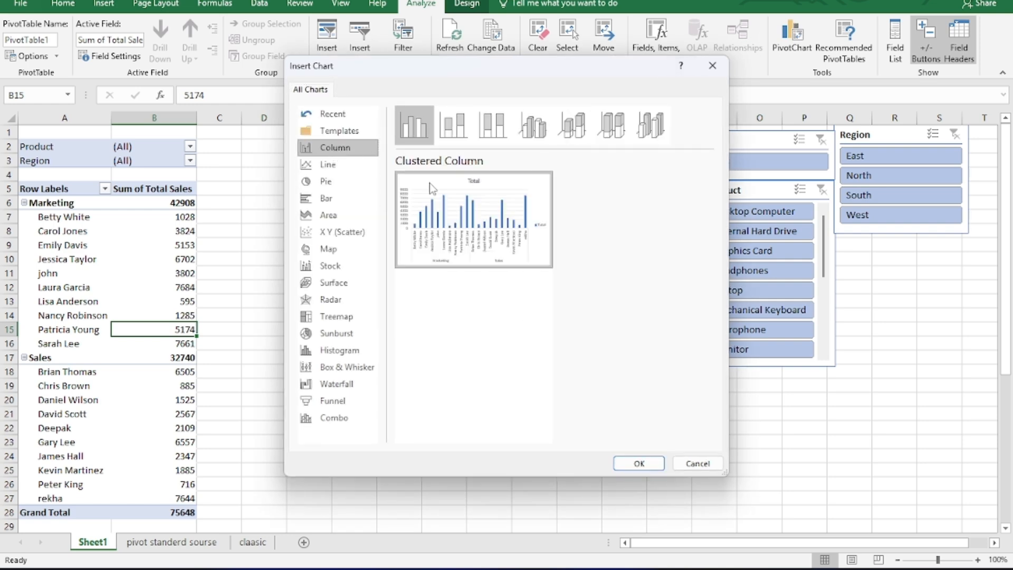
{"action": "left_click", "coordinate": [639, 462]}
{"action": "left_click_drag", "start_coordinate": [461, 254], "coordinate": [345, 160]}
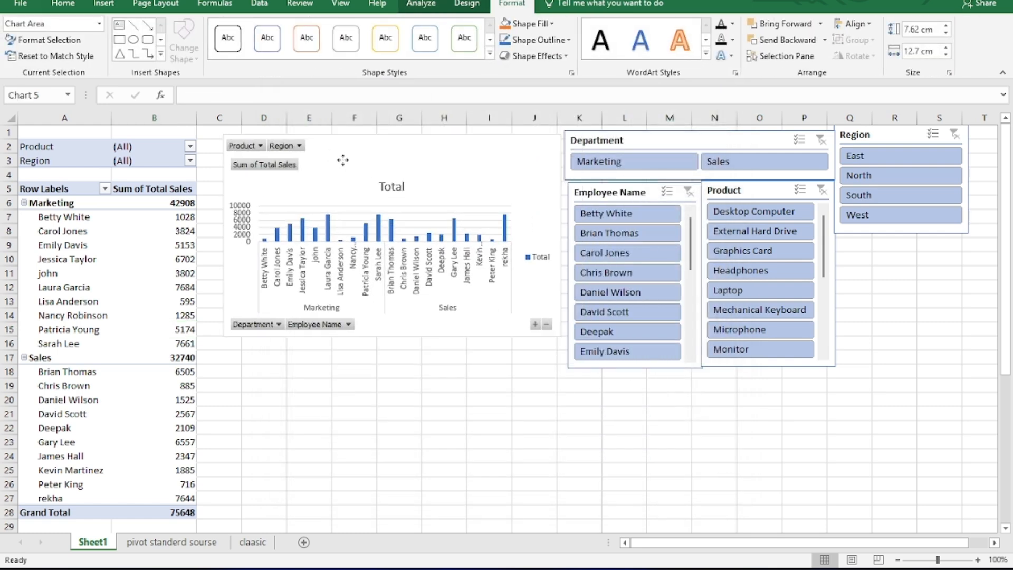
Hide all field buttons on the PivotChart and delete its value axis and category axis
{"action": "right_click", "coordinate": [252, 147]}
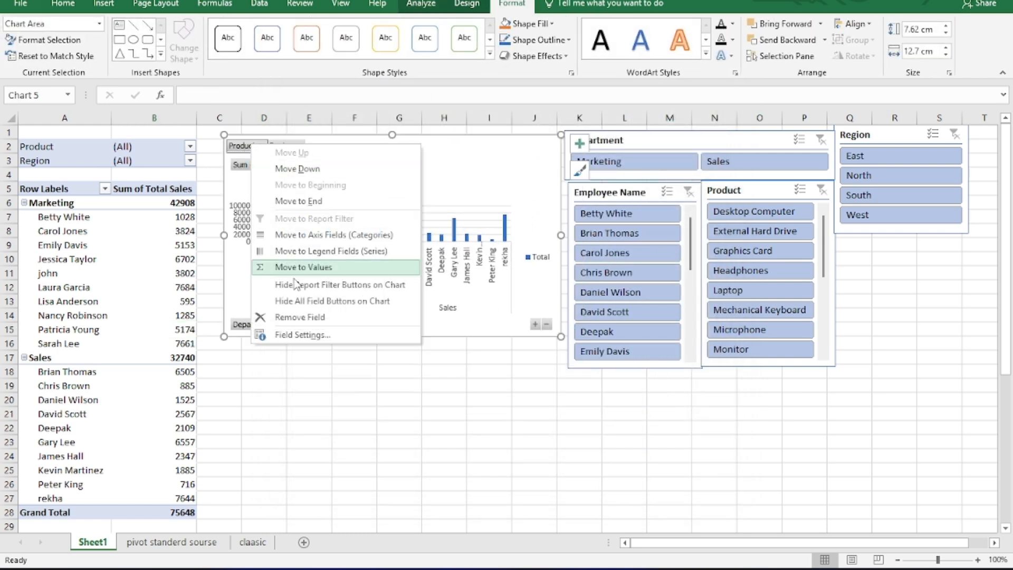
{"action": "left_click", "coordinate": [300, 301]}
{"action": "left_click", "coordinate": [233, 209]}
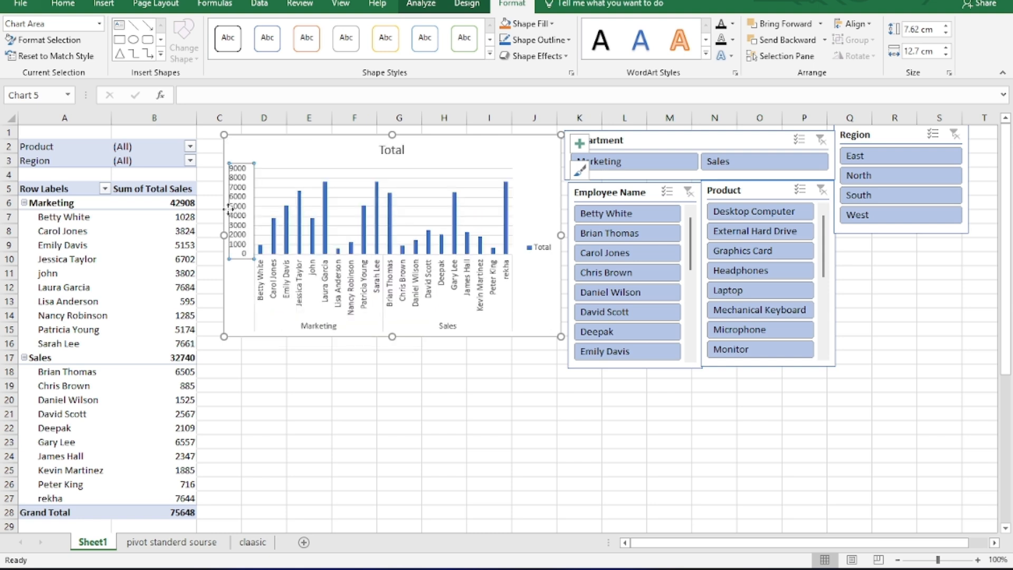
{"action": "key", "text": "Delete"}
{"action": "left_click", "coordinate": [328, 275]}
{"action": "key", "text": "Delete"}
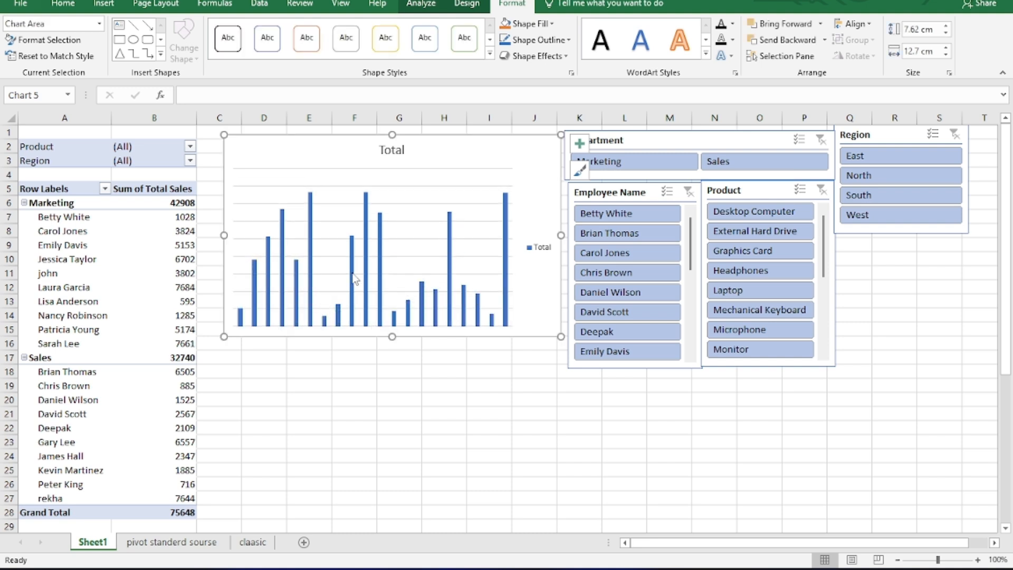
Delete the legend and the title from the PivotChart
{"action": "left_click", "coordinate": [549, 248]}
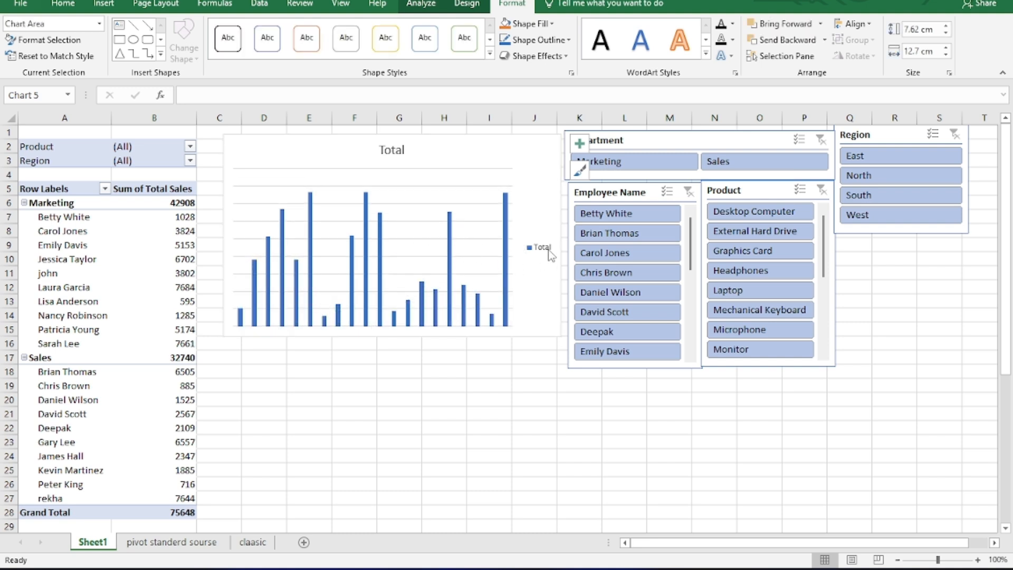
{"action": "key", "text": "Delete"}
{"action": "left_click", "coordinate": [390, 151]}
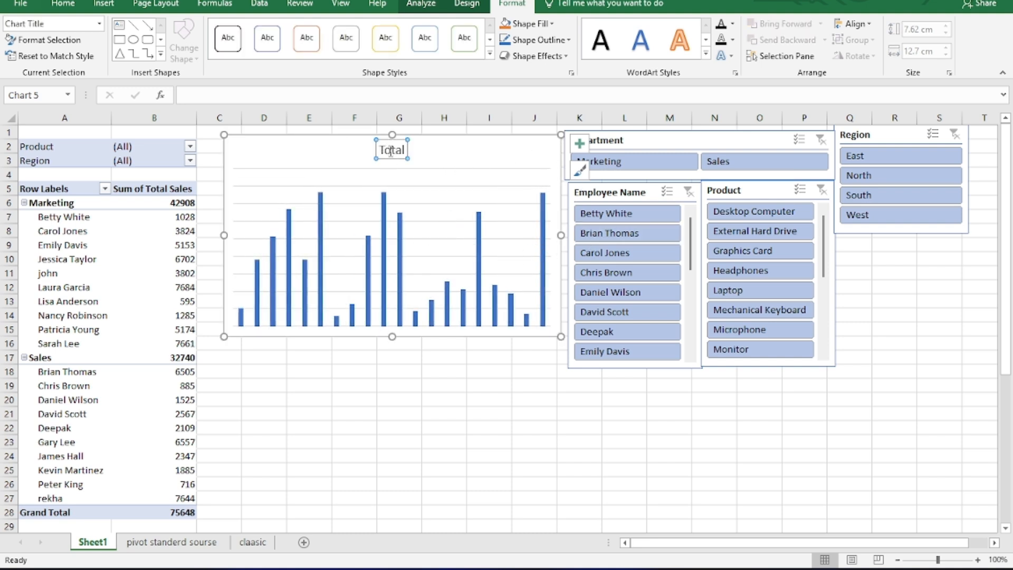
{"action": "key", "text": "Delete"}
{"action": "left_click", "coordinate": [400, 400]}
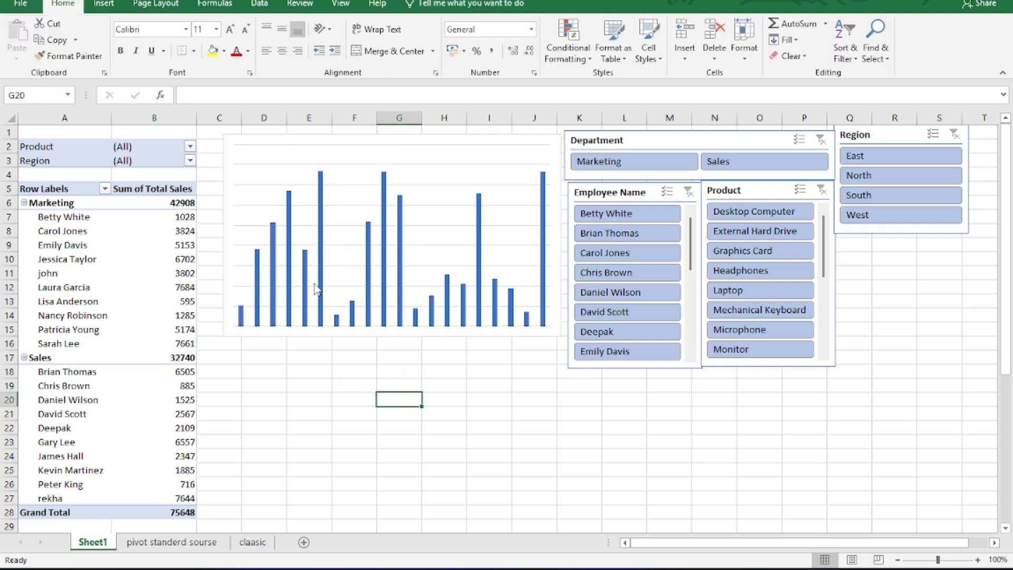
Format the chart's data series so that the column colors vary by point
{"action": "left_click", "coordinate": [321, 272]}
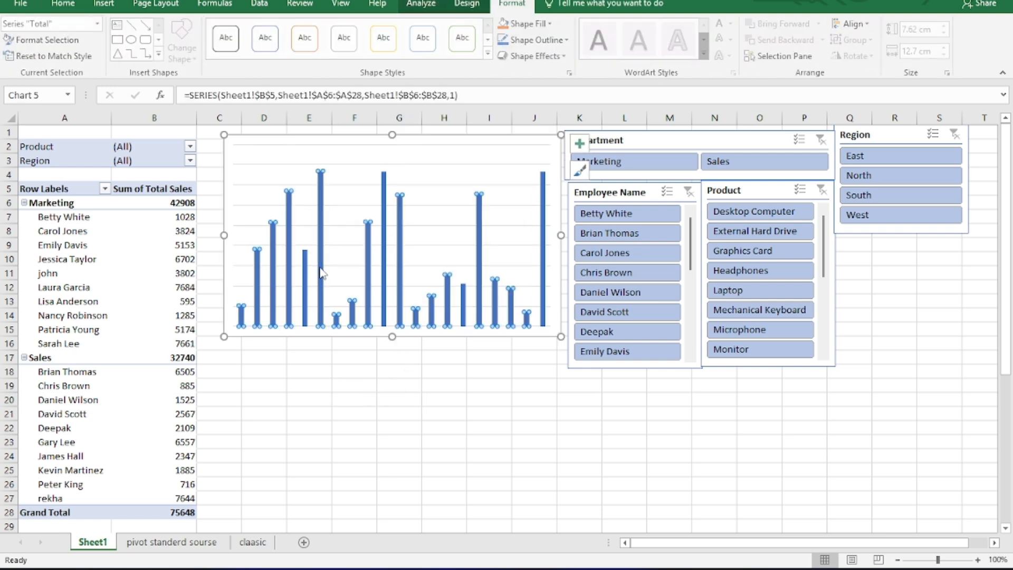
{"action": "right_click", "coordinate": [322, 273]}
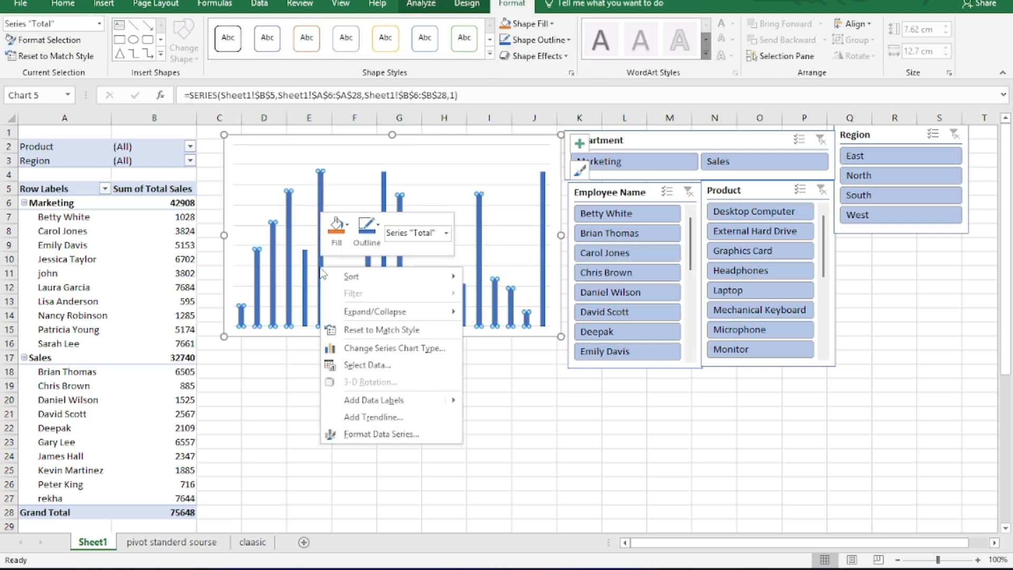
{"action": "left_click", "coordinate": [373, 433]}
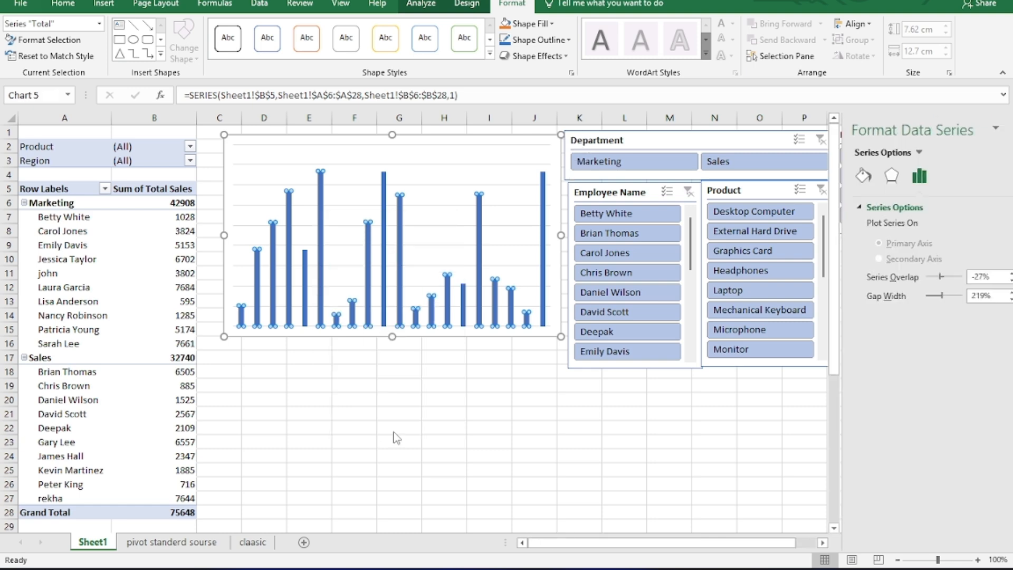
{"action": "left_click", "coordinate": [834, 176]}
{"action": "left_click", "coordinate": [839, 206]}
{"action": "left_click", "coordinate": [842, 340]}
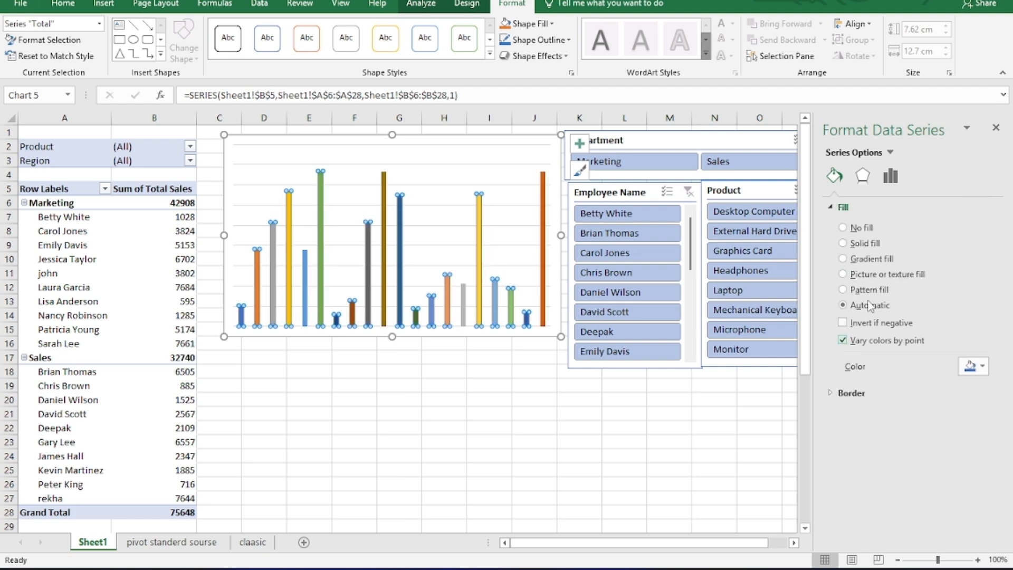
Set the gap width of the column series to 36% and add data labels to the columns
{"action": "left_click", "coordinate": [889, 176]}
{"action": "left_click_drag", "start_coordinate": [912, 295], "coordinate": [903, 295]}
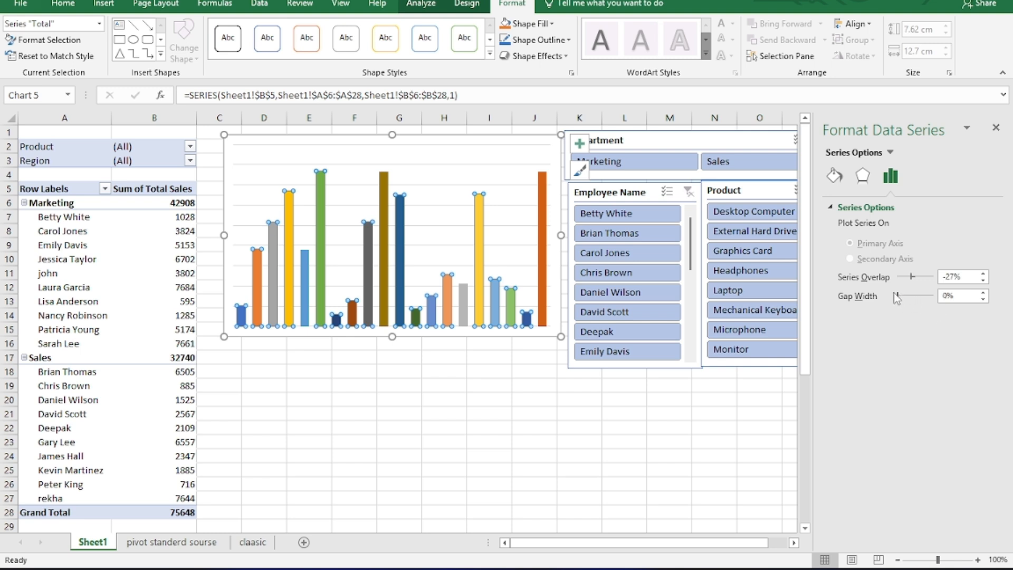
{"action": "left_click_drag", "start_coordinate": [898, 296], "coordinate": [900, 296]}
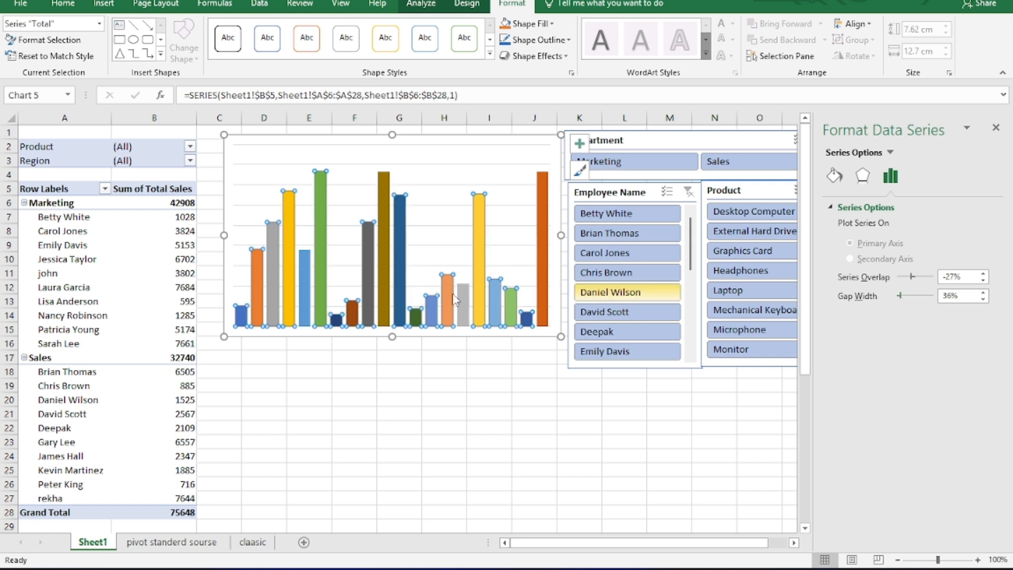
{"action": "left_click", "coordinate": [995, 126]}
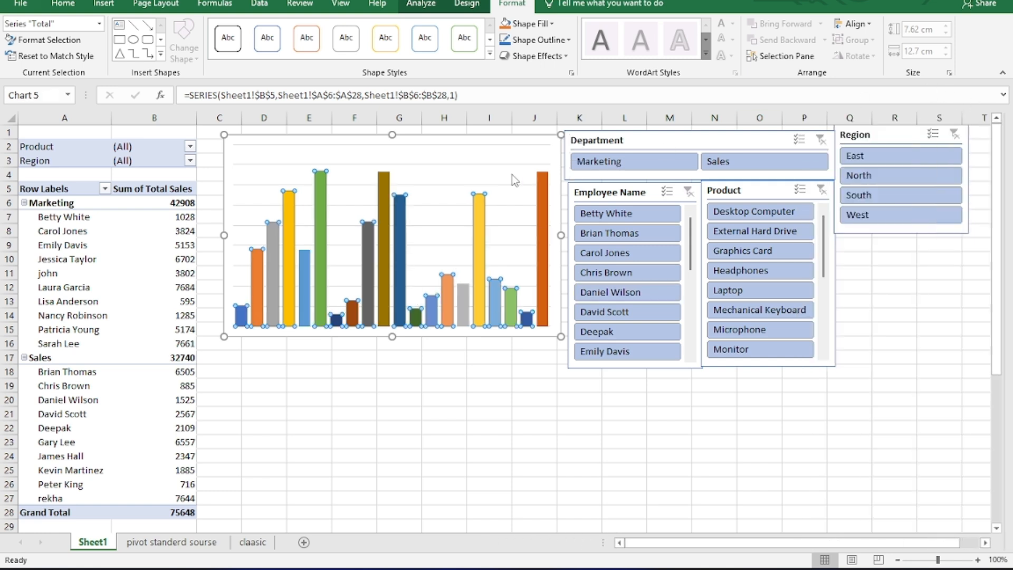
{"action": "right_click", "coordinate": [383, 190]}
{"action": "left_click", "coordinate": [448, 320]}
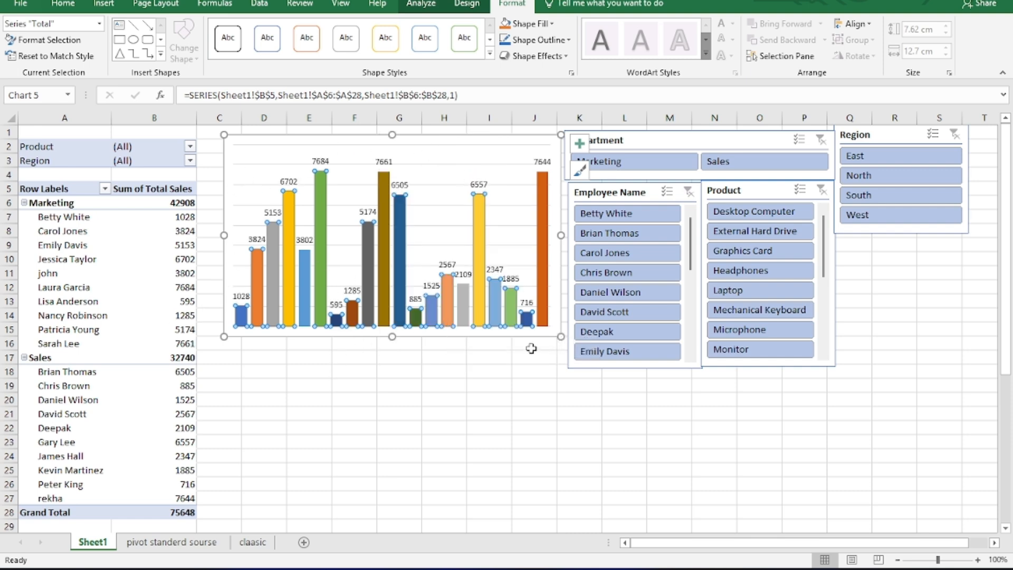
Give the chart area no fill and no outline
{"action": "left_click", "coordinate": [517, 147]}
{"action": "left_click", "coordinate": [530, 24]}
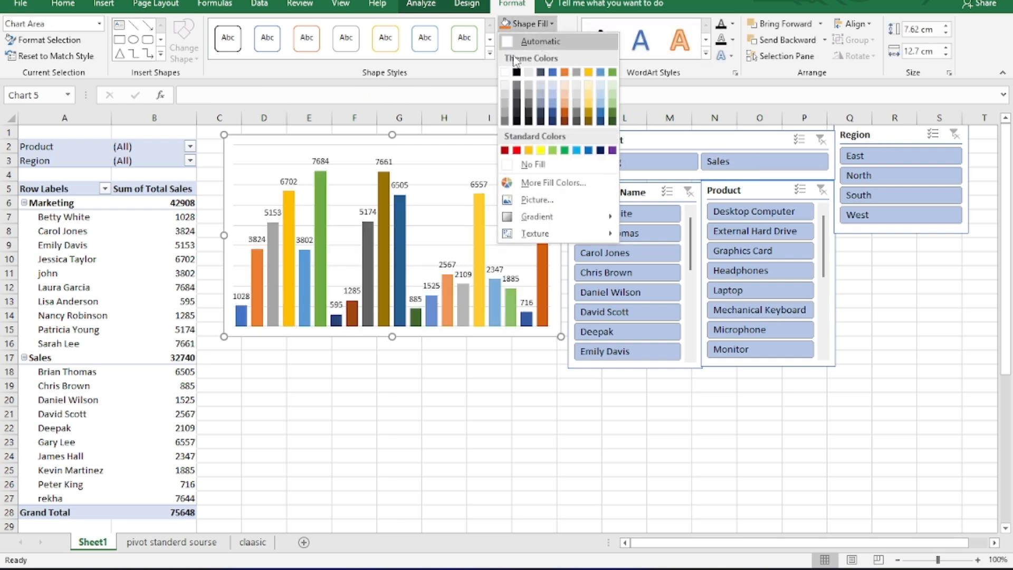
{"action": "left_click", "coordinate": [530, 164]}
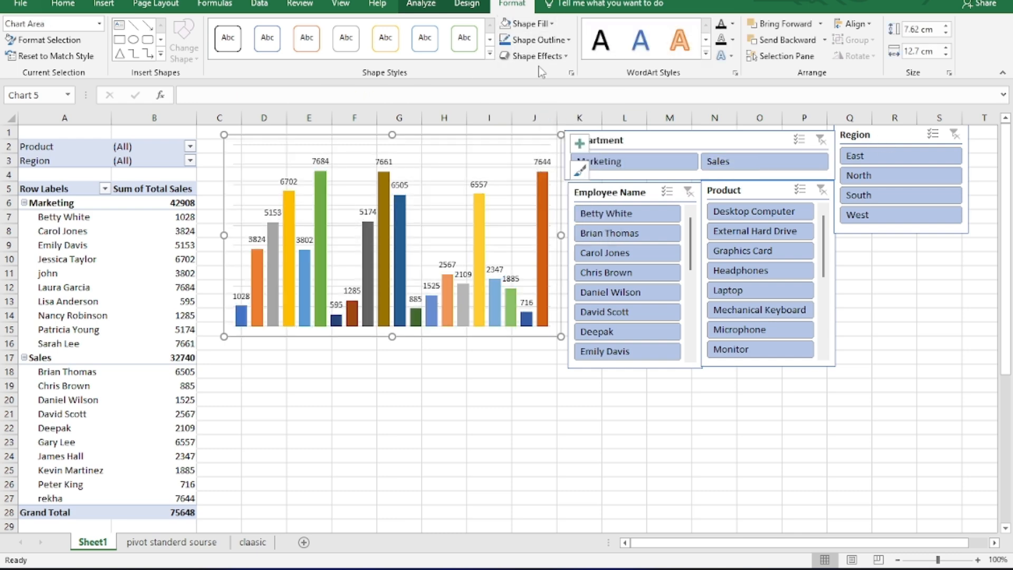
{"action": "left_click", "coordinate": [567, 41]}
{"action": "left_click", "coordinate": [533, 179]}
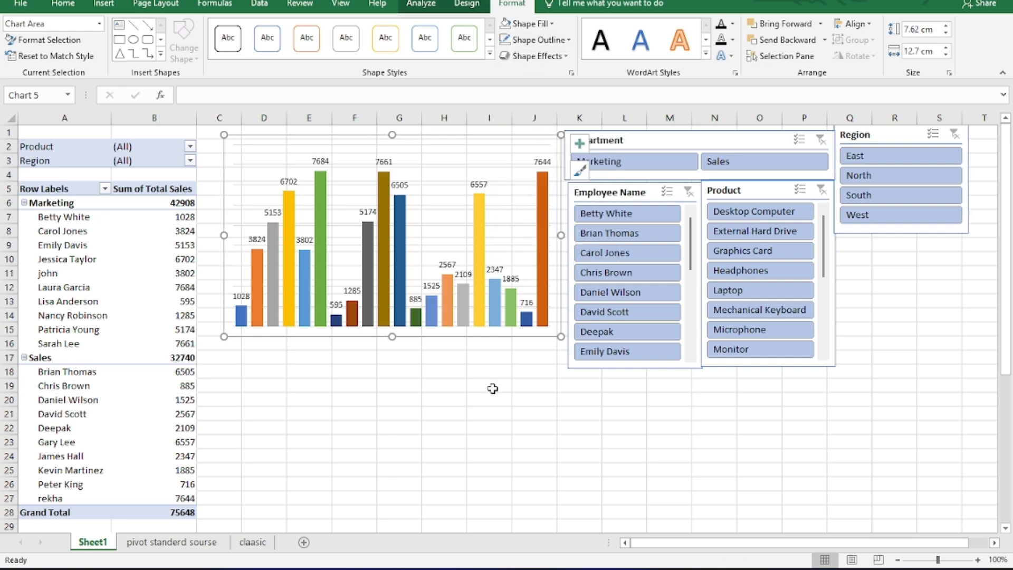
Remove the gridlines from the PivotChart
{"action": "left_click", "coordinate": [579, 142]}
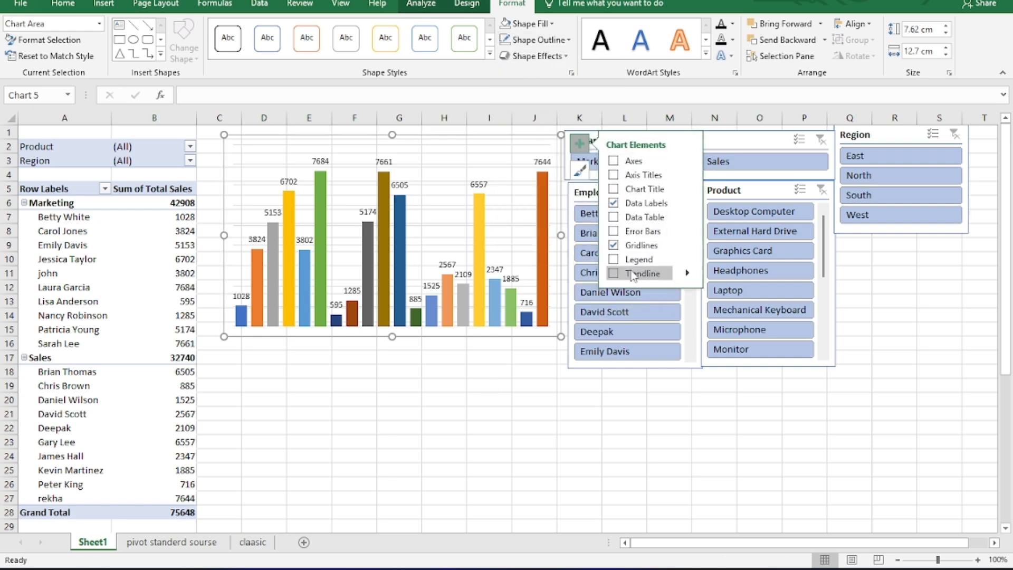
{"action": "left_click", "coordinate": [613, 246]}
{"action": "left_click", "coordinate": [428, 415]}
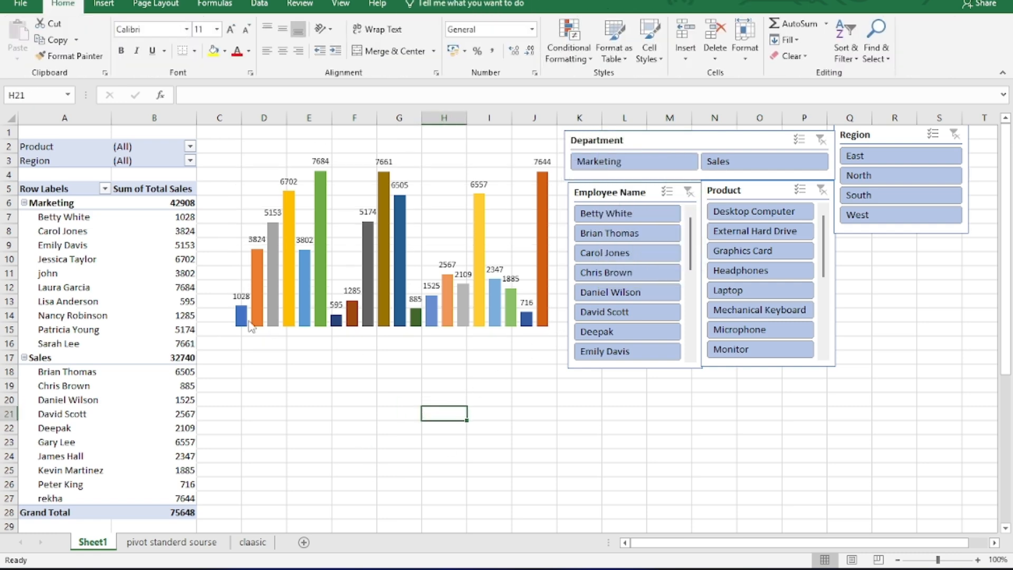
Switch the Department slicer between Sales and Marketing, leaving the dashboard filtered to Sales
{"action": "left_click", "coordinate": [766, 165]}
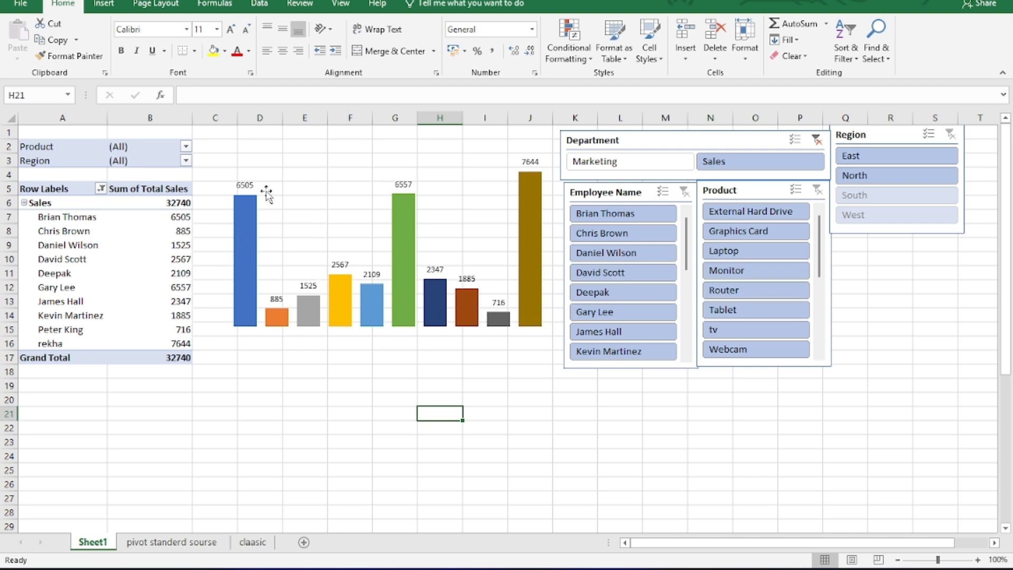
{"action": "mouse_move", "coordinate": [523, 219]}
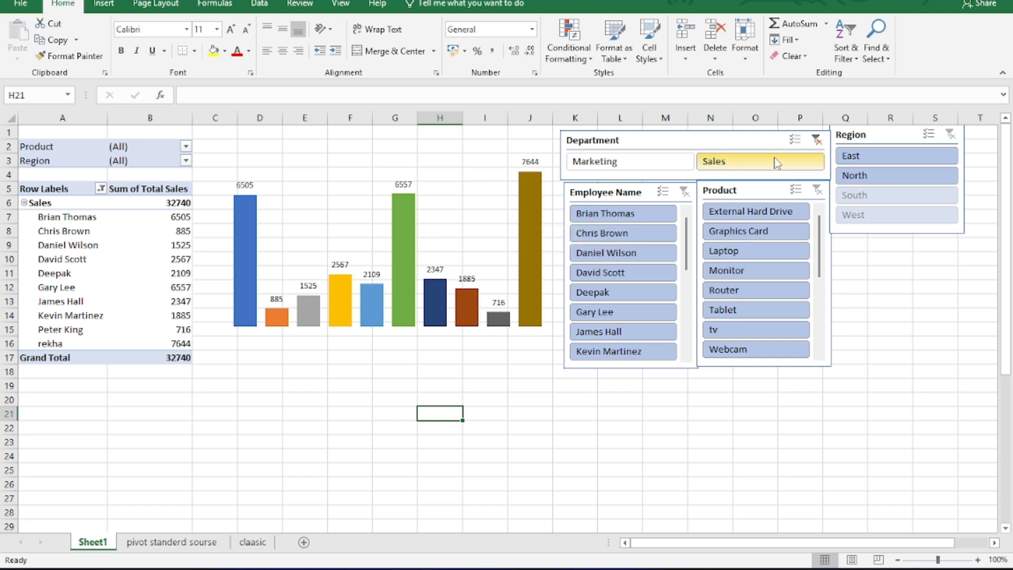
{"action": "left_click", "coordinate": [604, 167]}
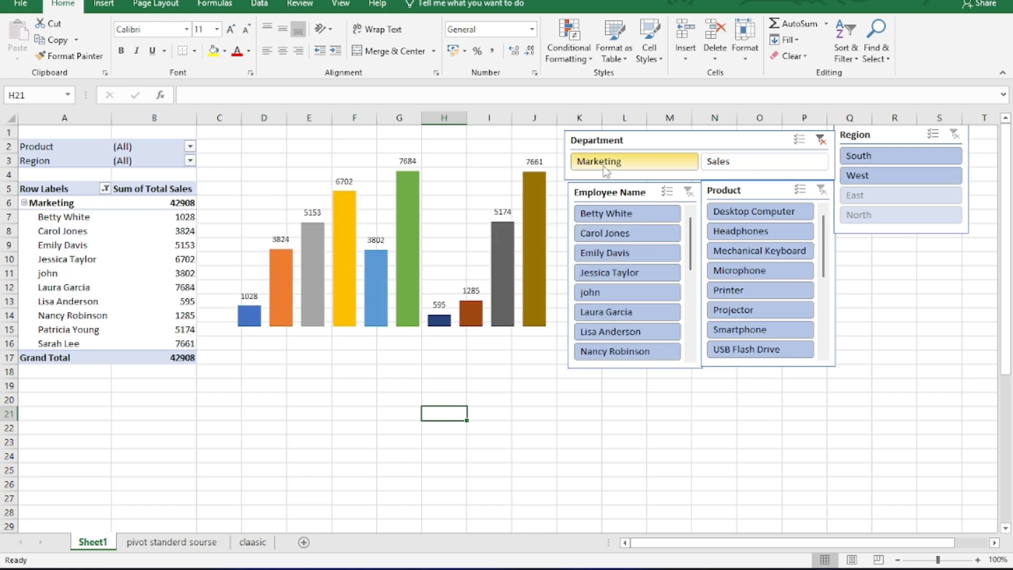
{"action": "left_click", "coordinate": [762, 171]}
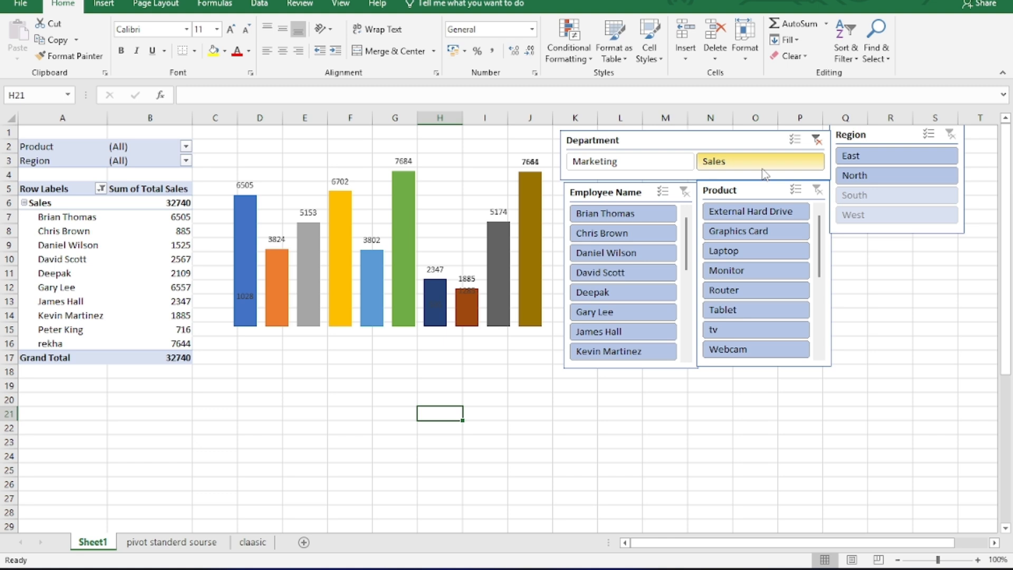
Filter the dashboard to the East region and clear the Region filter again
{"action": "left_click", "coordinate": [875, 156]}
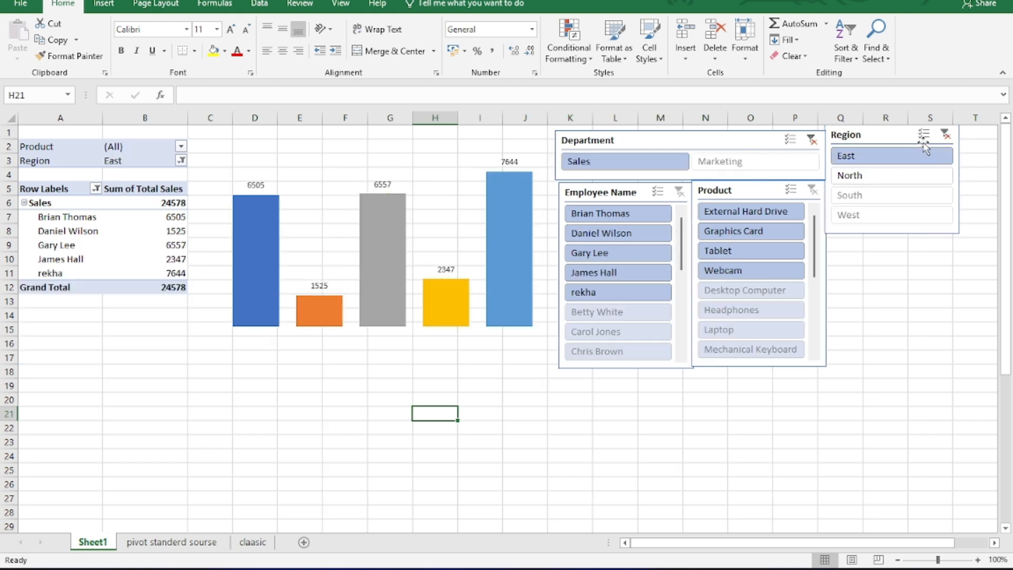
{"action": "left_click", "coordinate": [946, 136]}
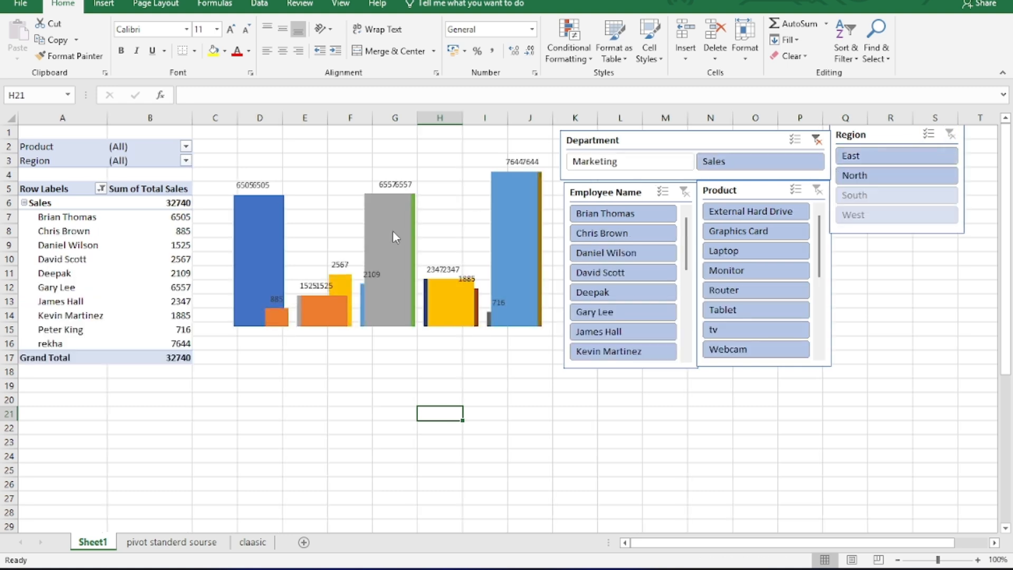
{"action": "left_click", "coordinate": [124, 264]}
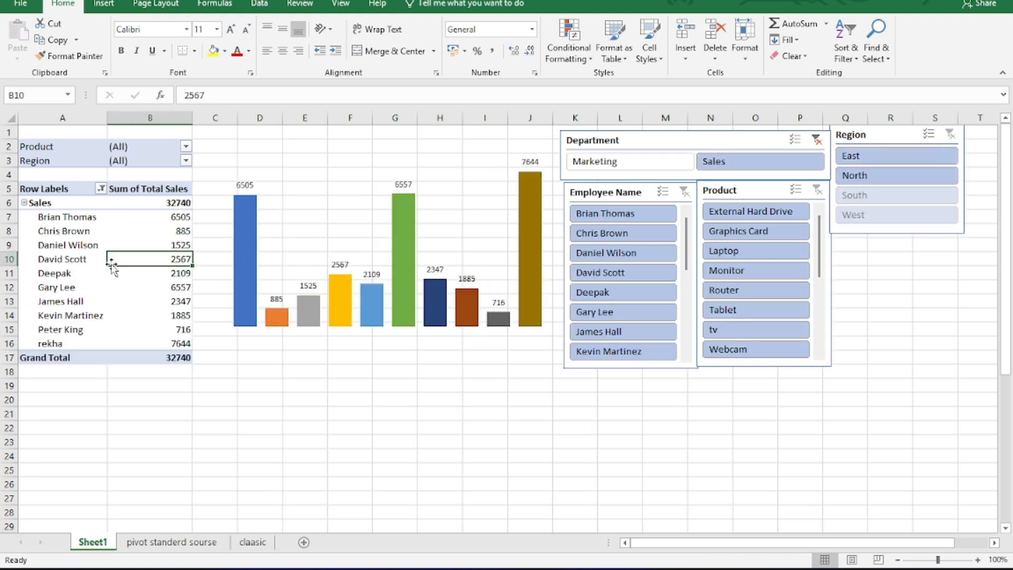
{"action": "left_click", "coordinate": [430, 6]}
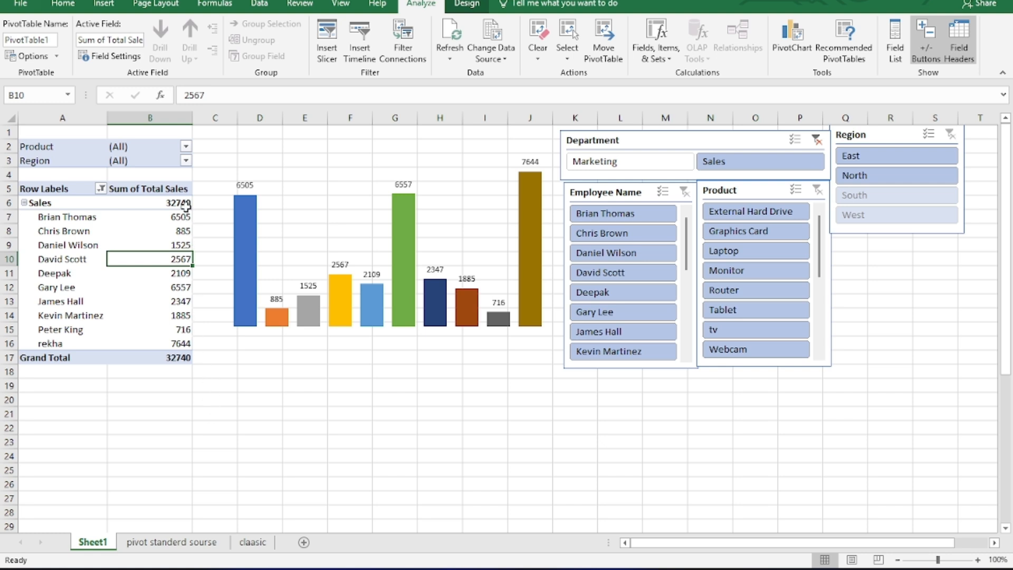
{"action": "mouse_move", "coordinate": [185, 206]}
{"action": "left_click", "coordinate": [334, 377]}
{"action": "left_click", "coordinate": [131, 263]}
Insert a PivotTable on a new worksheet from the dated sales data on the claasic sheet
{"action": "left_click", "coordinate": [171, 542]}
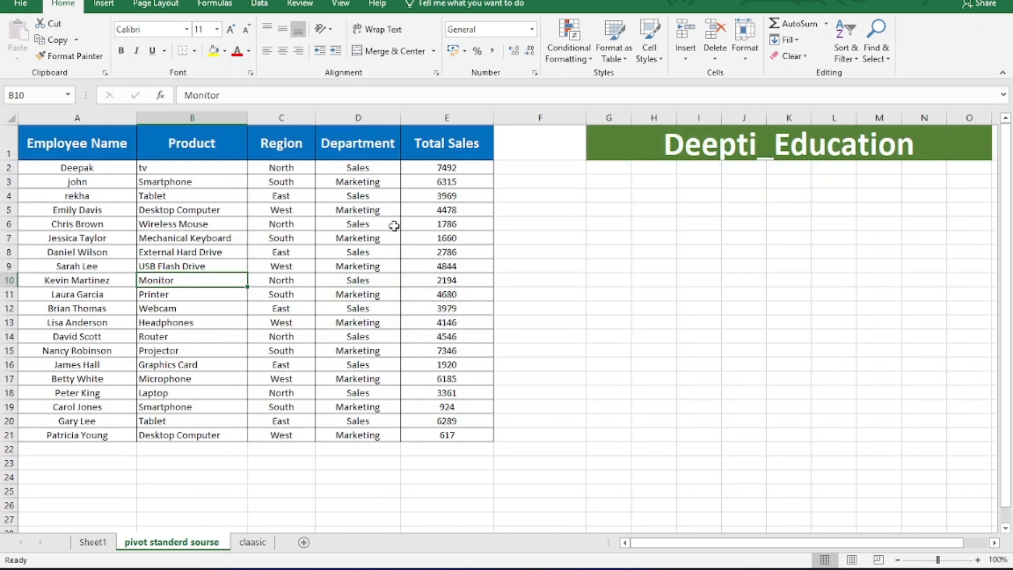
{"action": "left_click", "coordinate": [251, 542]}
{"action": "left_click", "coordinate": [230, 307]}
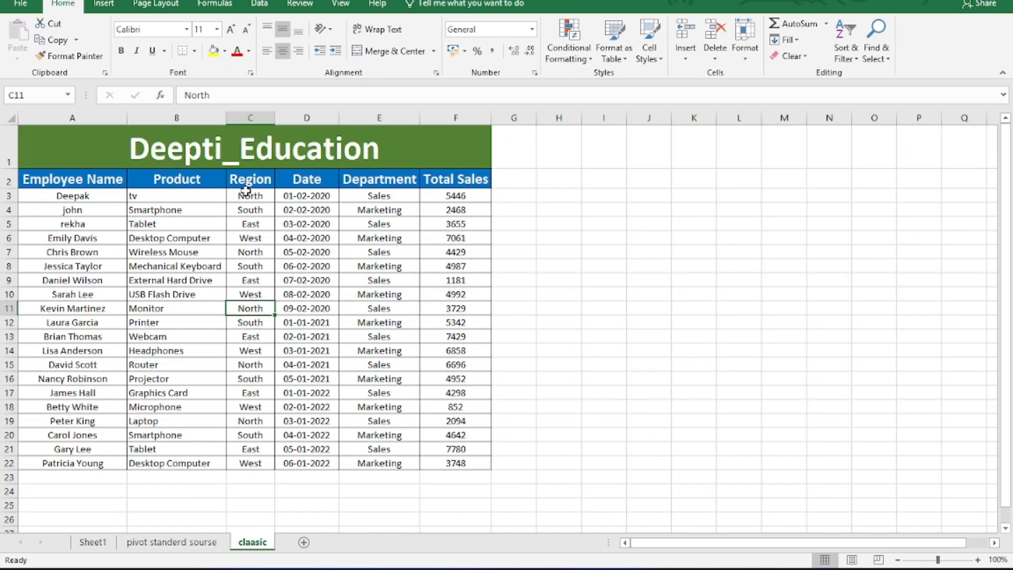
{"action": "left_click", "coordinate": [272, 325]}
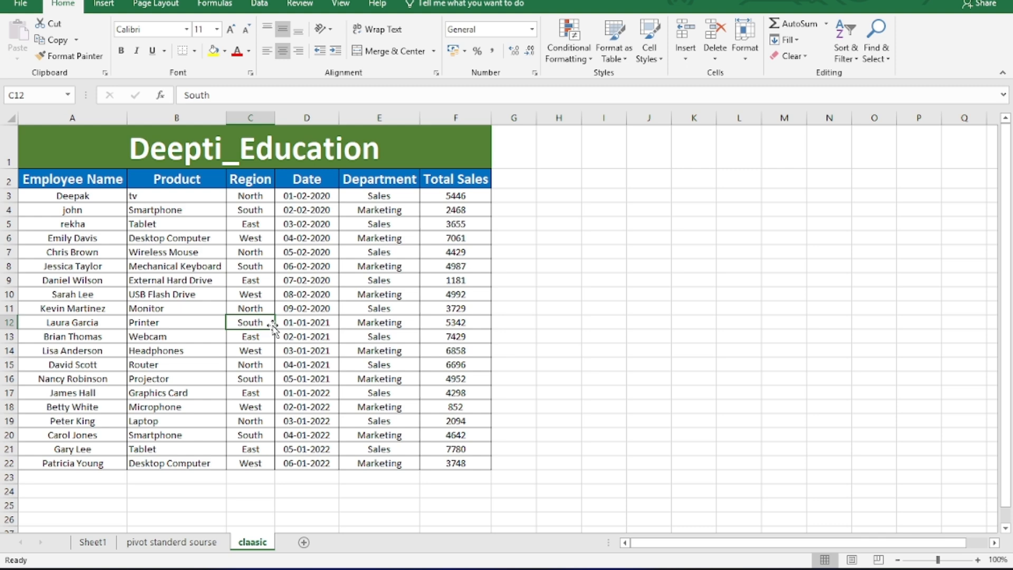
{"action": "left_click", "coordinate": [273, 295]}
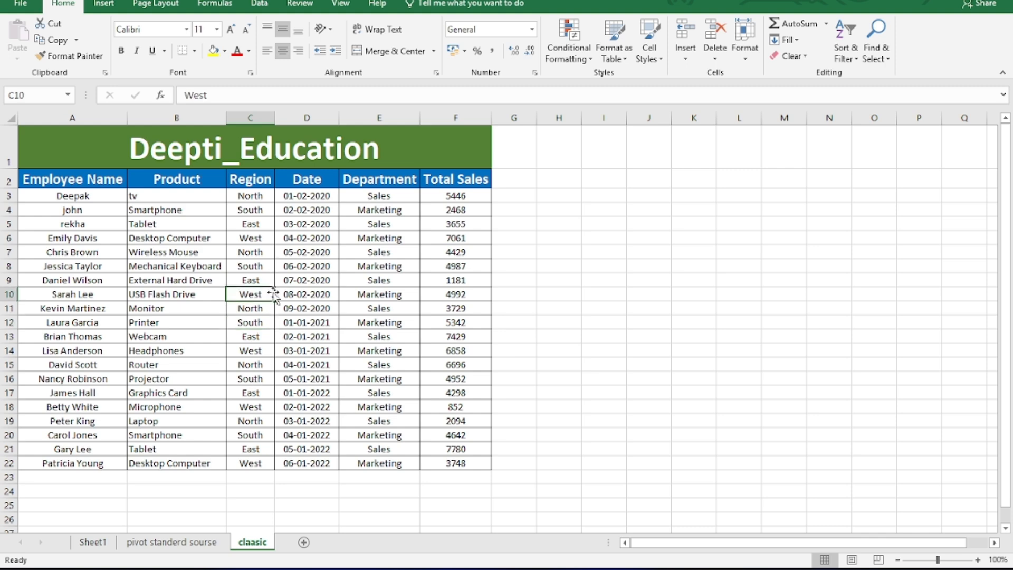
{"action": "left_click", "coordinate": [104, 4]}
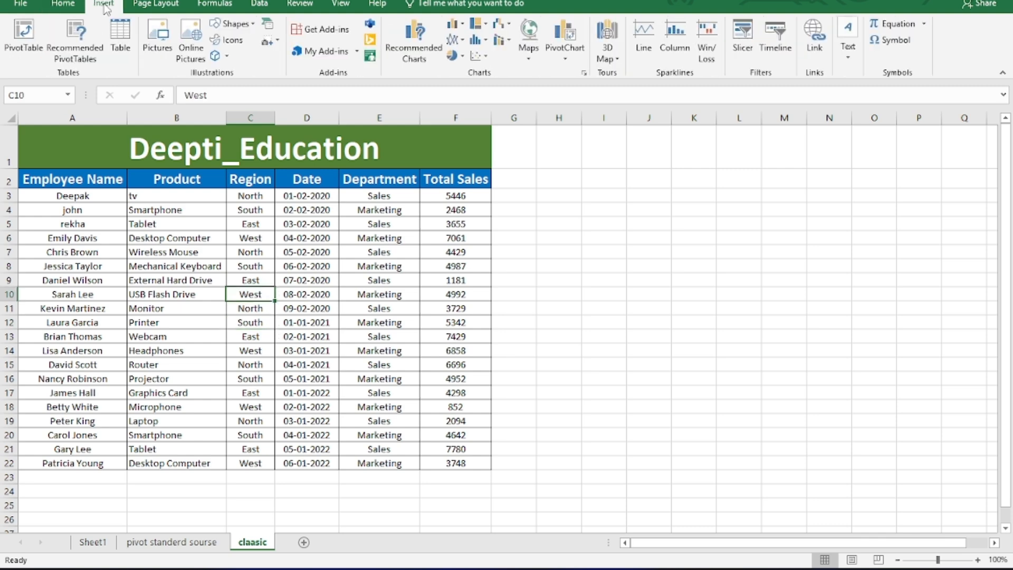
{"action": "left_click", "coordinate": [23, 36]}
{"action": "left_click", "coordinate": [647, 377]}
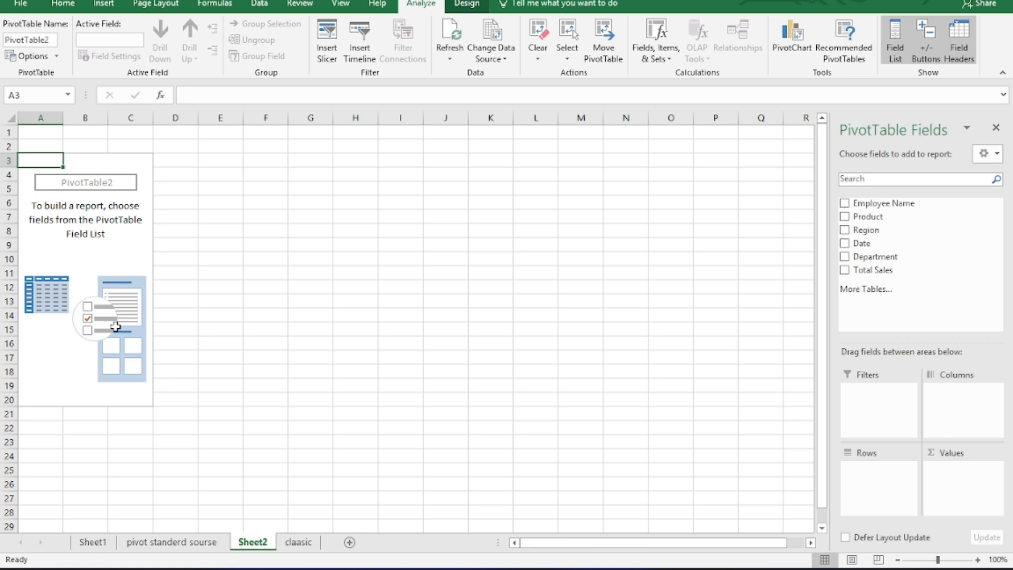
Enable the classic PivotTable layout in the display options of the new PivotTable
{"action": "right_click", "coordinate": [115, 326]}
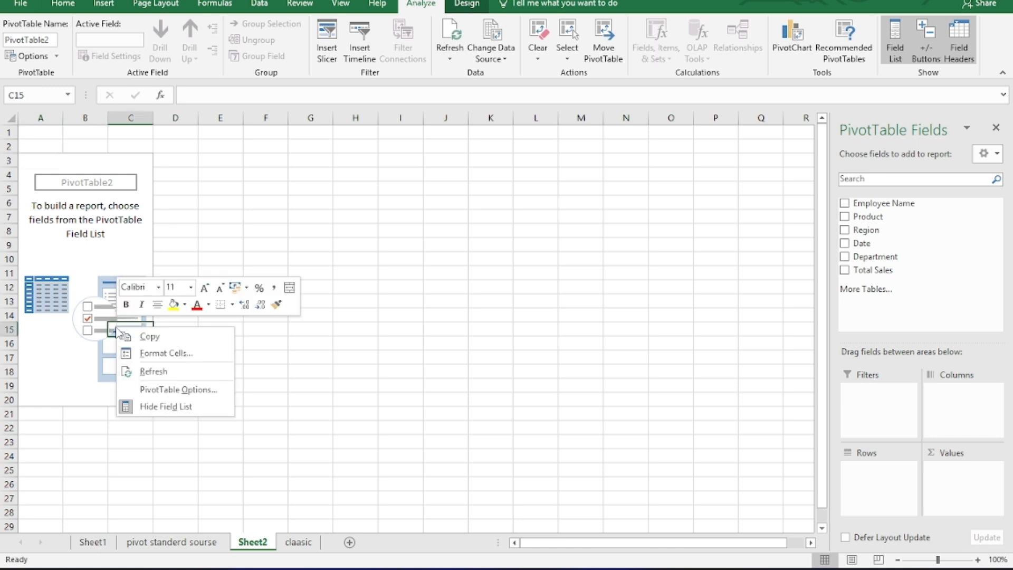
{"action": "left_click", "coordinate": [169, 395]}
{"action": "left_click", "coordinate": [170, 270]}
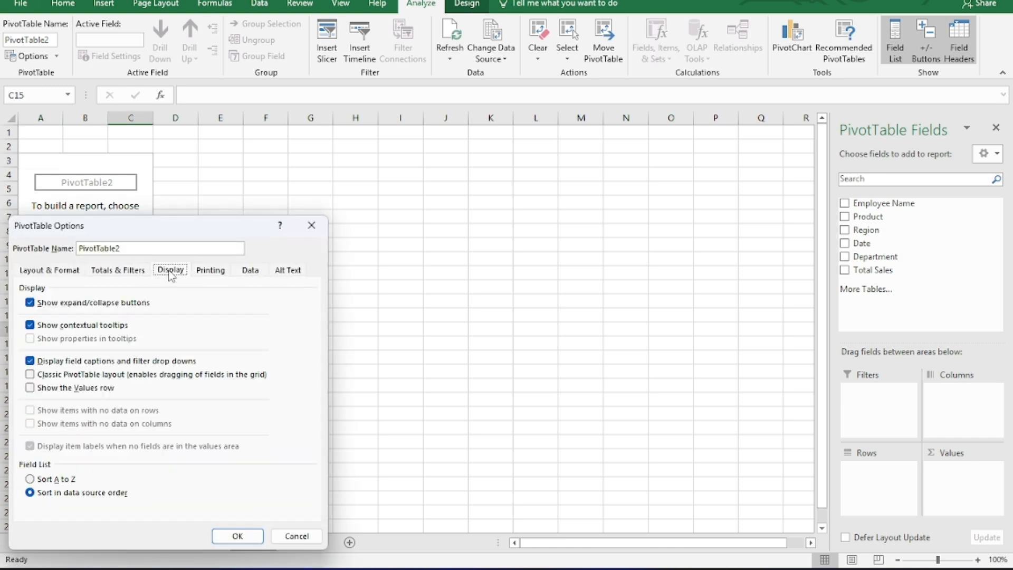
{"action": "left_click", "coordinate": [54, 374]}
{"action": "left_click", "coordinate": [238, 536]}
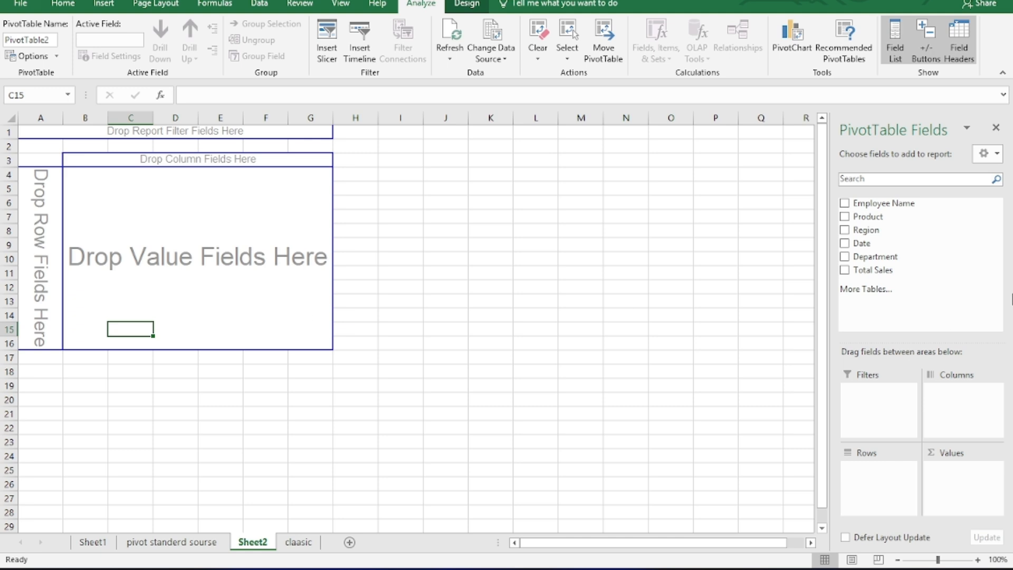
Add Employee Name and Department as row fields, with Department placed above Employee Name
{"action": "left_click", "coordinate": [845, 205]}
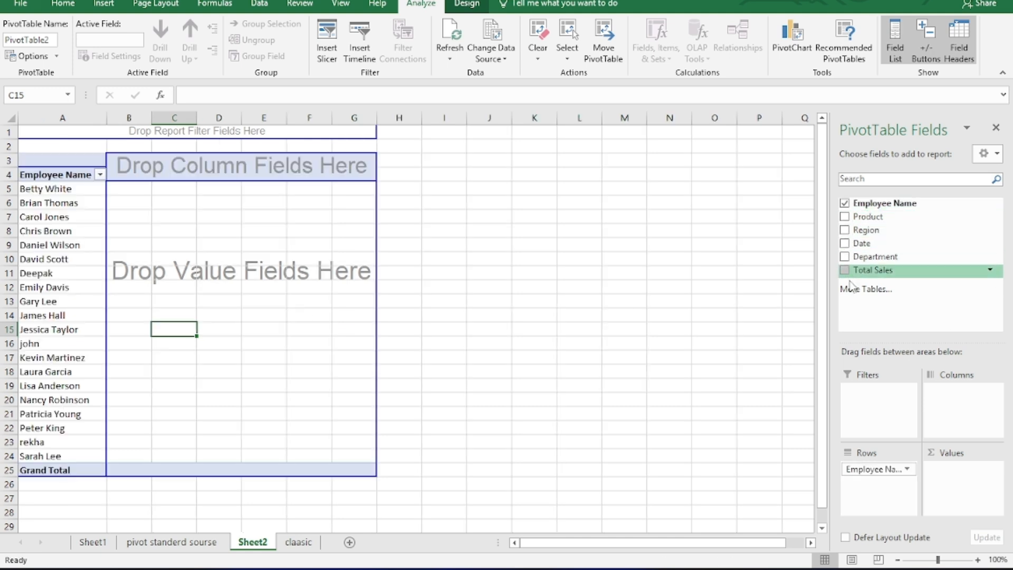
{"action": "left_click", "coordinate": [845, 217]}
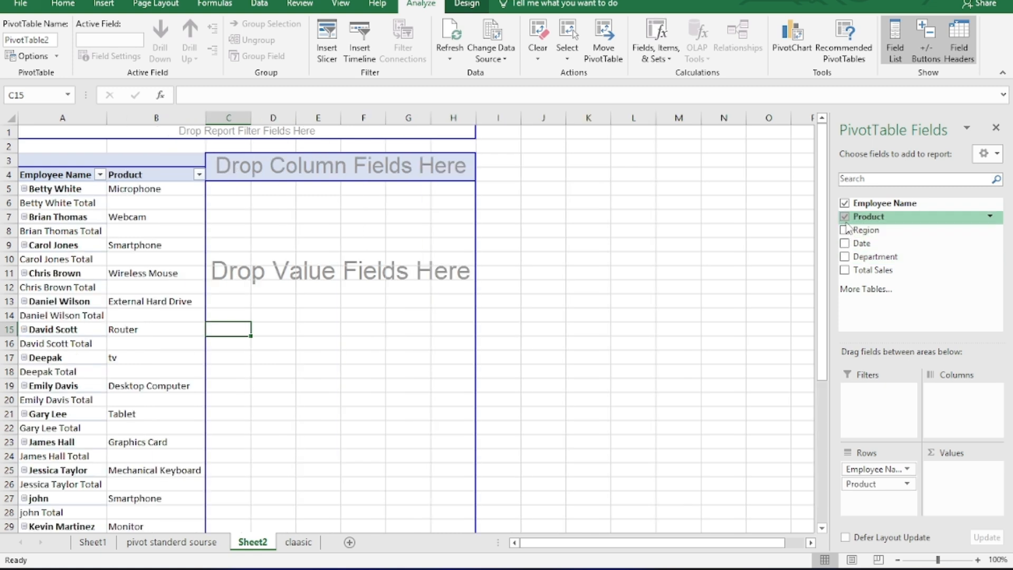
{"action": "left_click", "coordinate": [845, 217]}
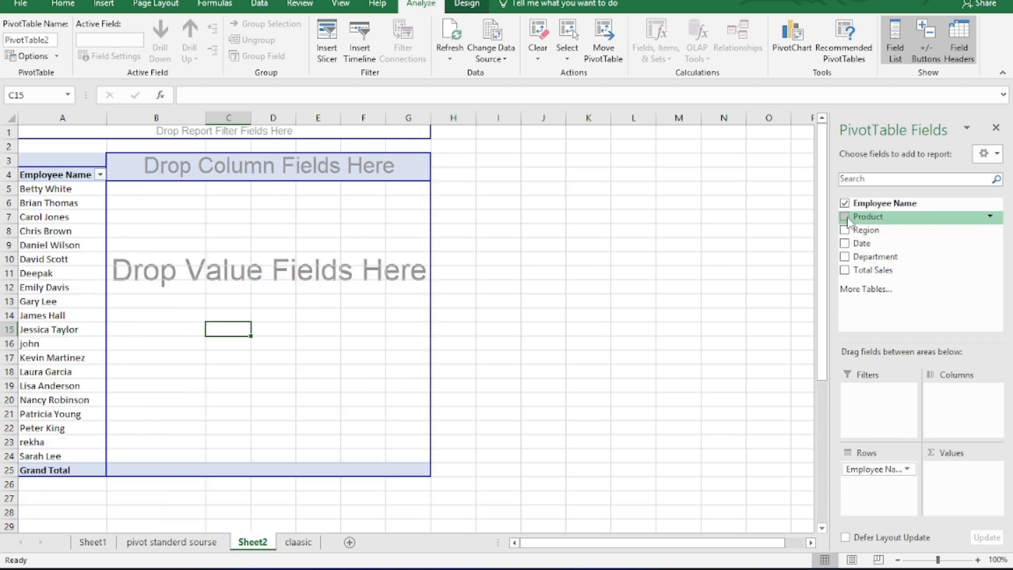
{"action": "left_click", "coordinate": [844, 256]}
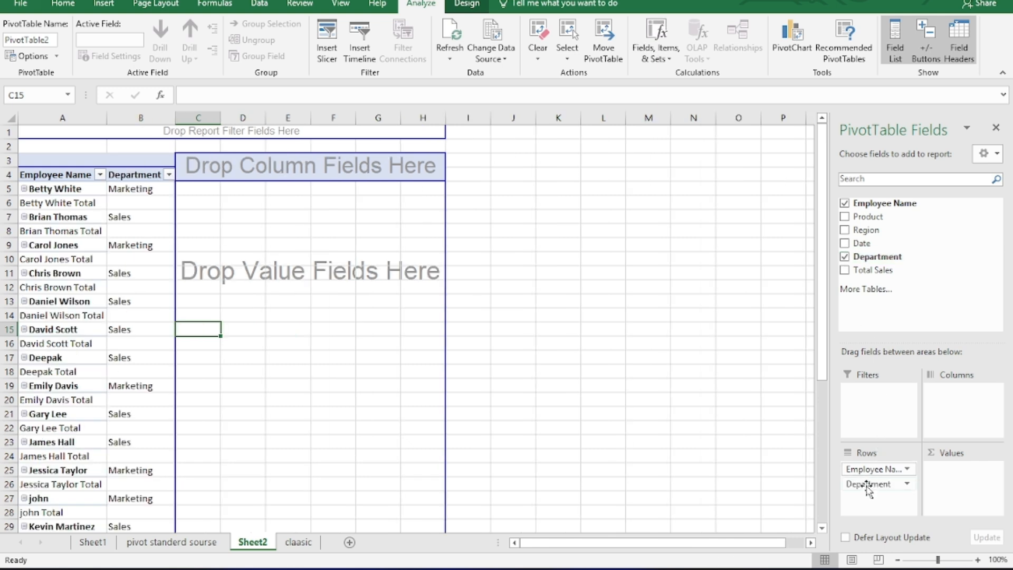
{"action": "left_click_drag", "start_coordinate": [868, 471], "coordinate": [869, 486]}
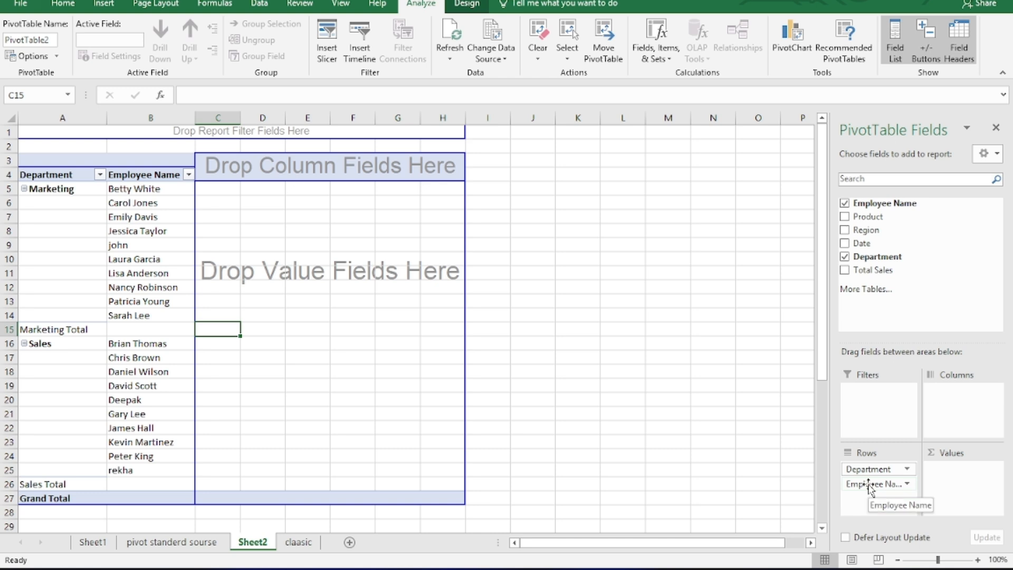
Add Total Sales to the values area and set Product, Region and Date as report filters
{"action": "left_click_drag", "start_coordinate": [849, 278], "coordinate": [969, 484]}
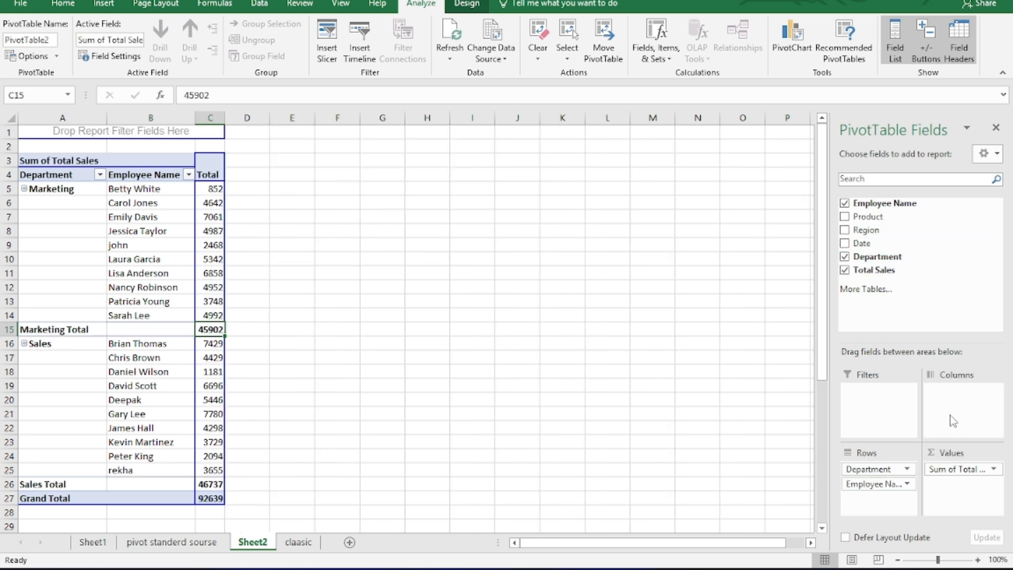
{"action": "left_click_drag", "start_coordinate": [863, 219], "coordinate": [890, 417]}
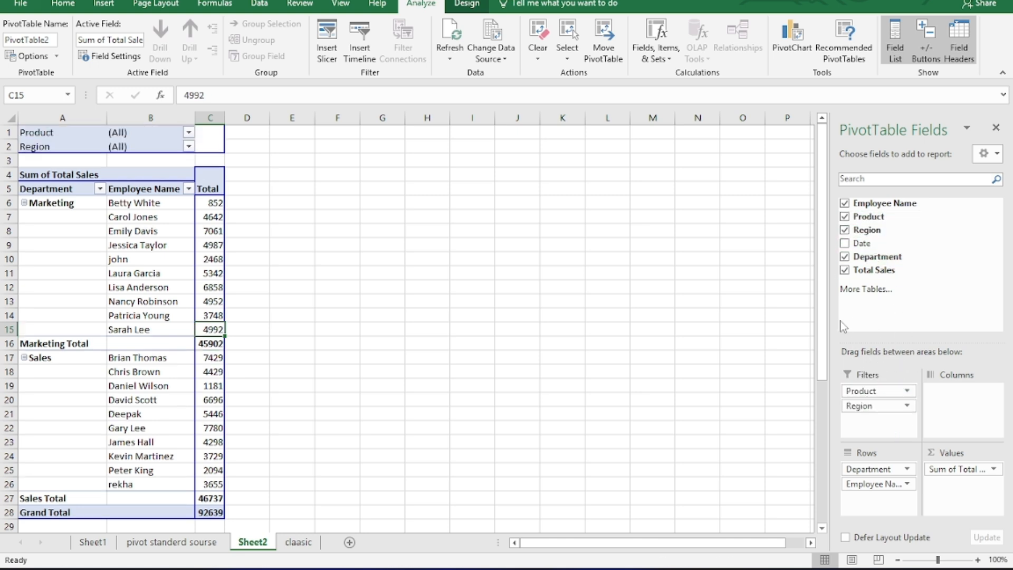
{"action": "left_click_drag", "start_coordinate": [889, 246], "coordinate": [890, 424]}
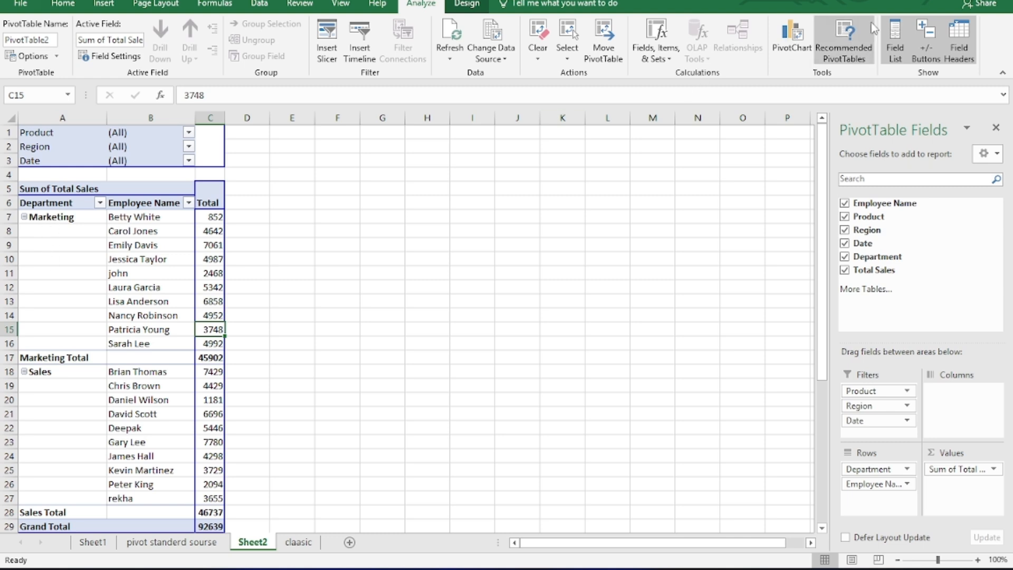
Hide the PivotTable's expand/collapse buttons, keeping the field list shown
{"action": "left_click", "coordinate": [896, 32]}
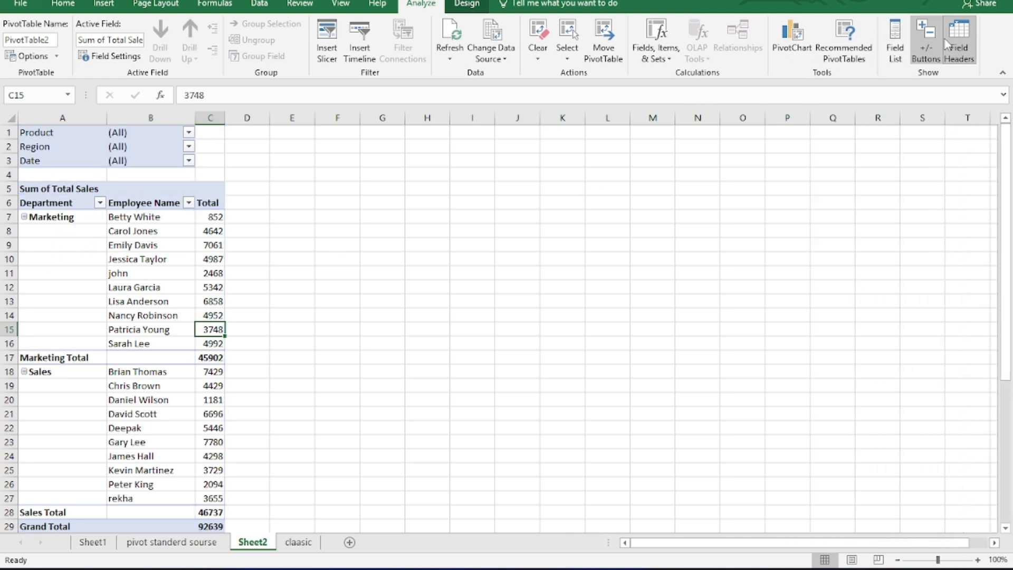
{"action": "left_click", "coordinate": [907, 34]}
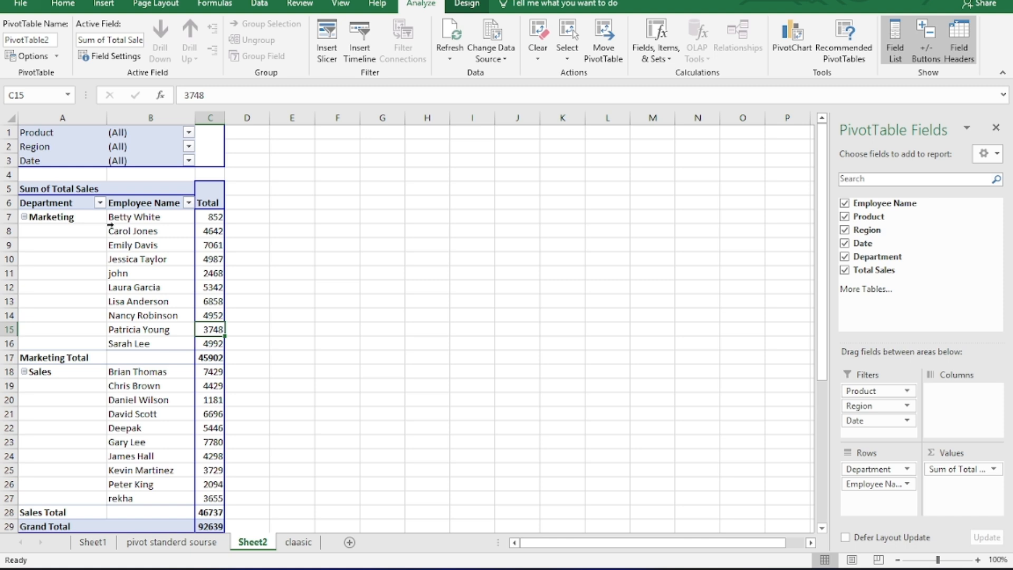
{"action": "left_click", "coordinate": [927, 37]}
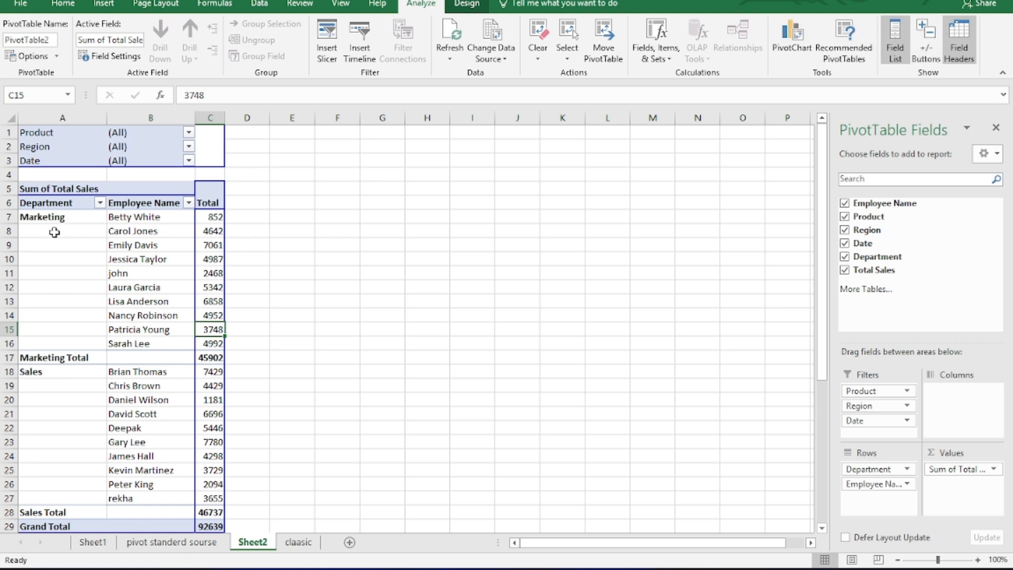
Apply Merge & Center to cell C15 and to the Marketing label in A7
{"action": "left_click", "coordinate": [63, 4]}
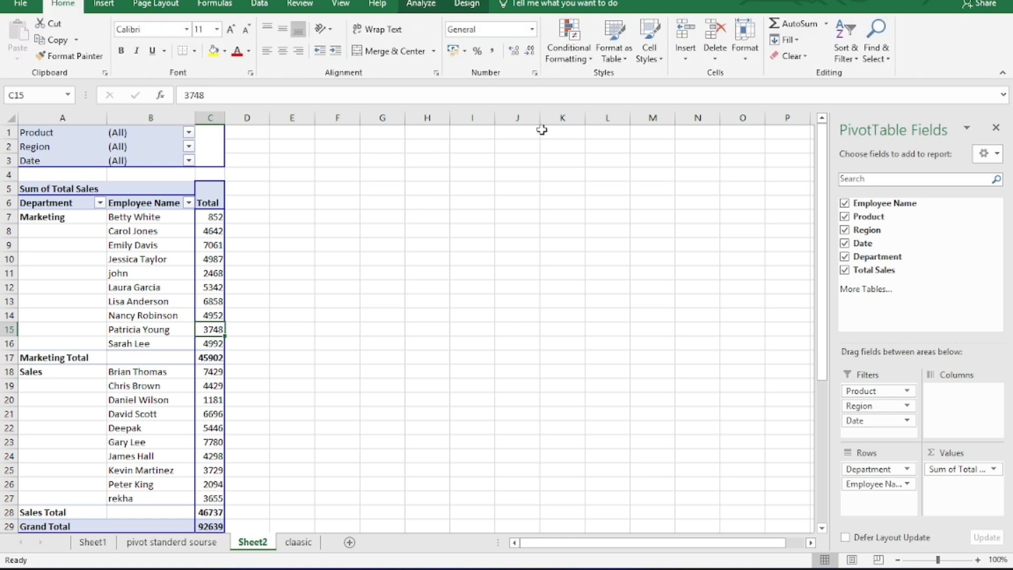
{"action": "left_click", "coordinate": [393, 53]}
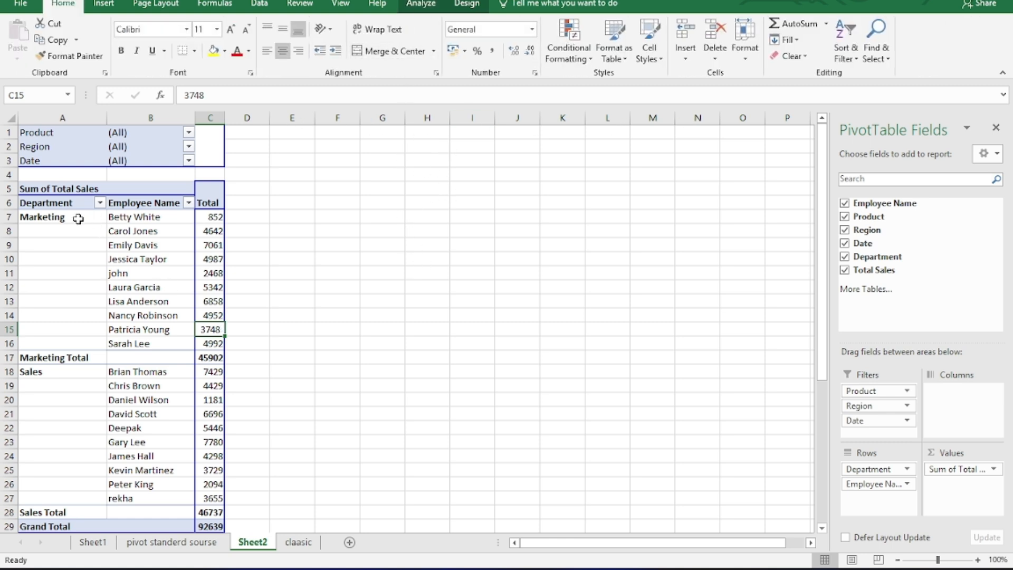
{"action": "left_click", "coordinate": [83, 219]}
{"action": "left_click", "coordinate": [384, 53]}
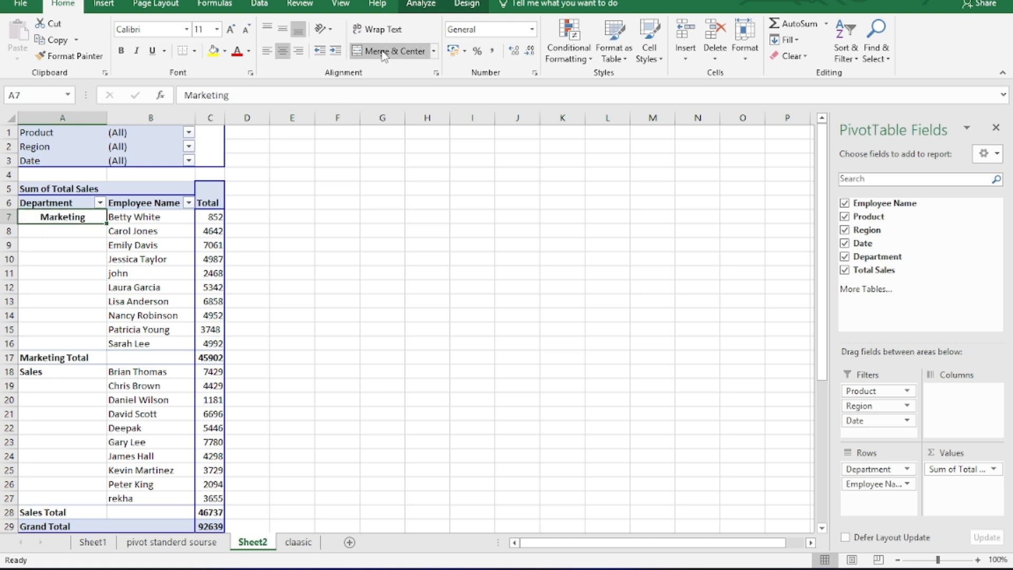
Try to merge and center the Marketing department cells A7:A15
{"action": "left_click", "coordinate": [394, 191]}
{"action": "left_click_drag", "start_coordinate": [63, 217], "coordinate": [63, 329]}
{"action": "left_click", "coordinate": [386, 52]}
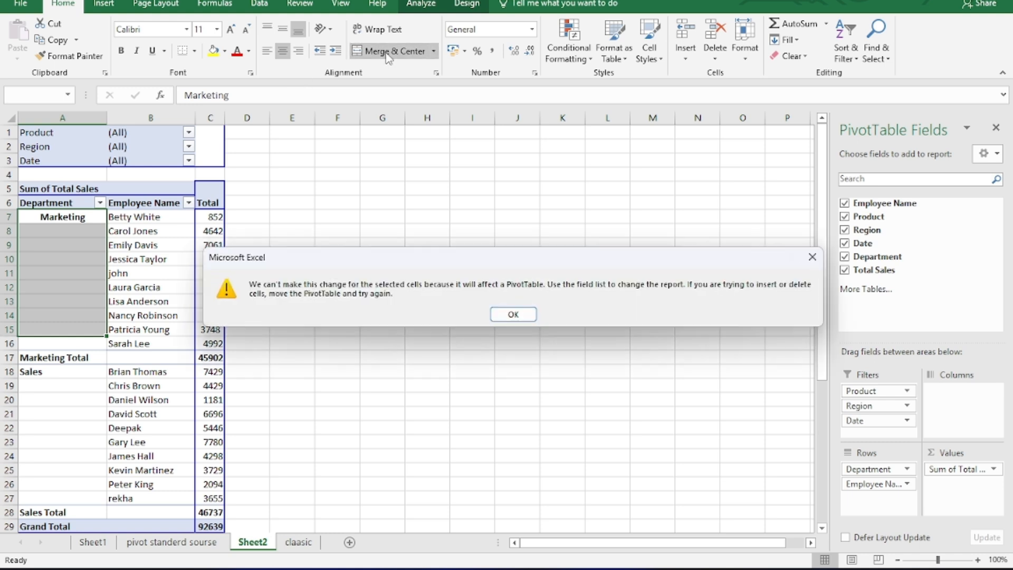
{"action": "left_click", "coordinate": [512, 314]}
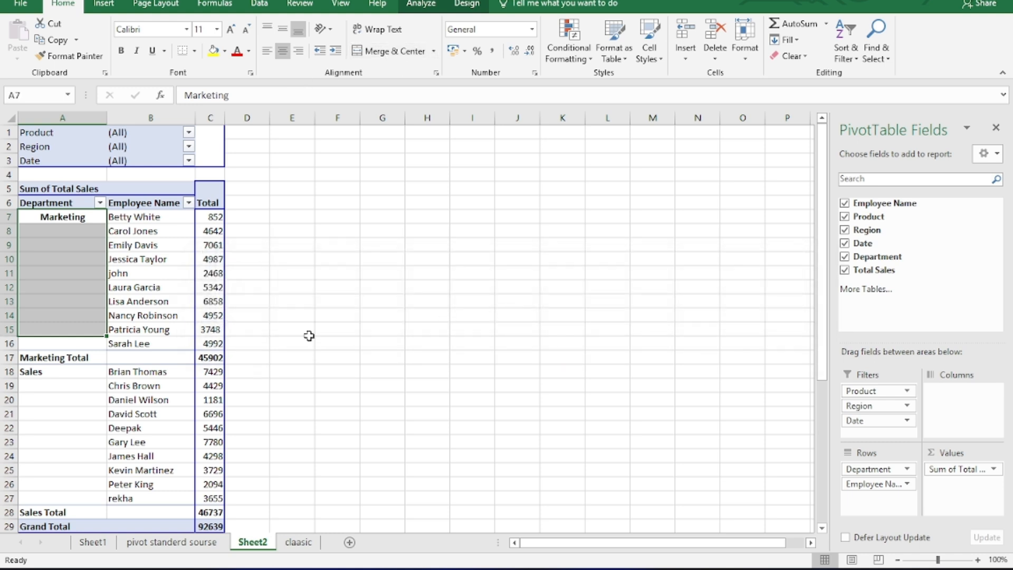
Turn on merging and centering of cells with labels for the PivotTable and check the Marketing and Sales label cells
{"action": "right_click", "coordinate": [139, 333]}
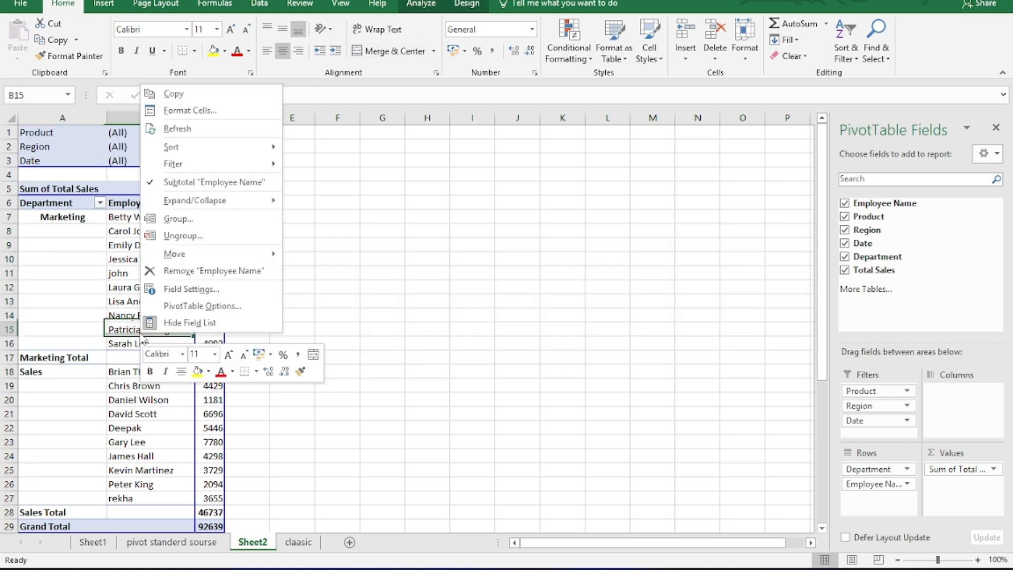
{"action": "left_click", "coordinate": [182, 307]}
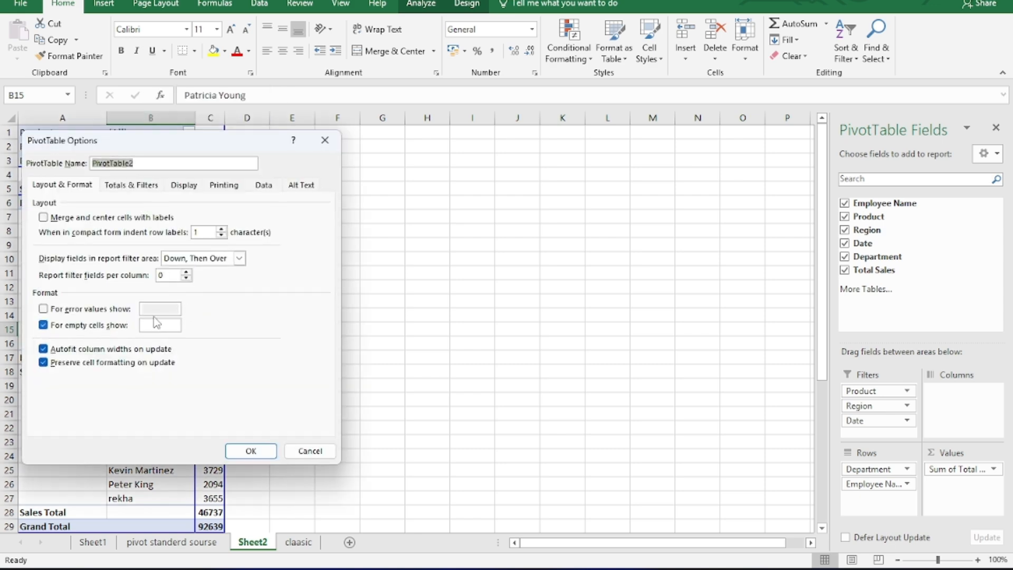
{"action": "left_click_drag", "start_coordinate": [211, 143], "coordinate": [556, 137]}
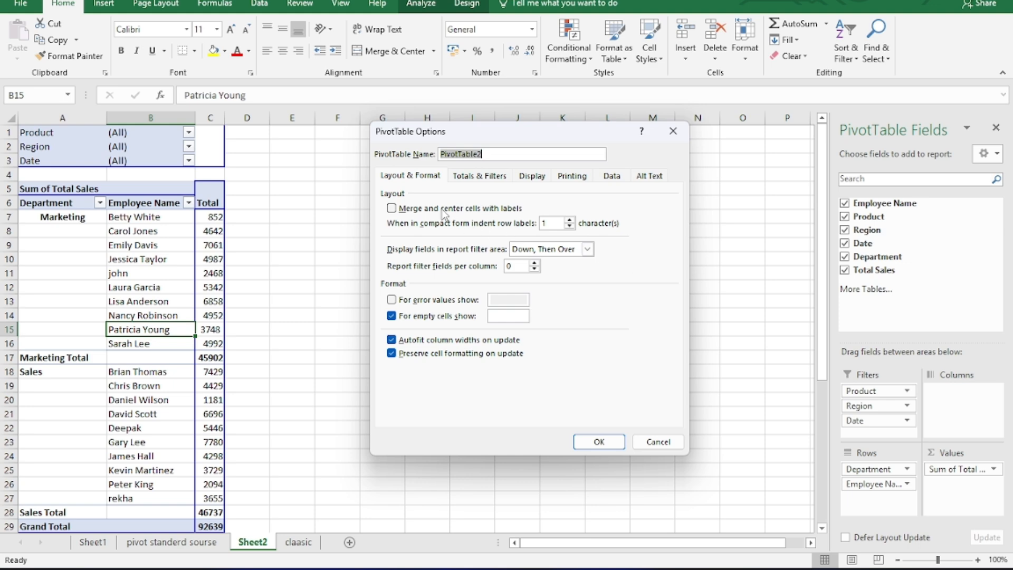
{"action": "left_click", "coordinate": [396, 208]}
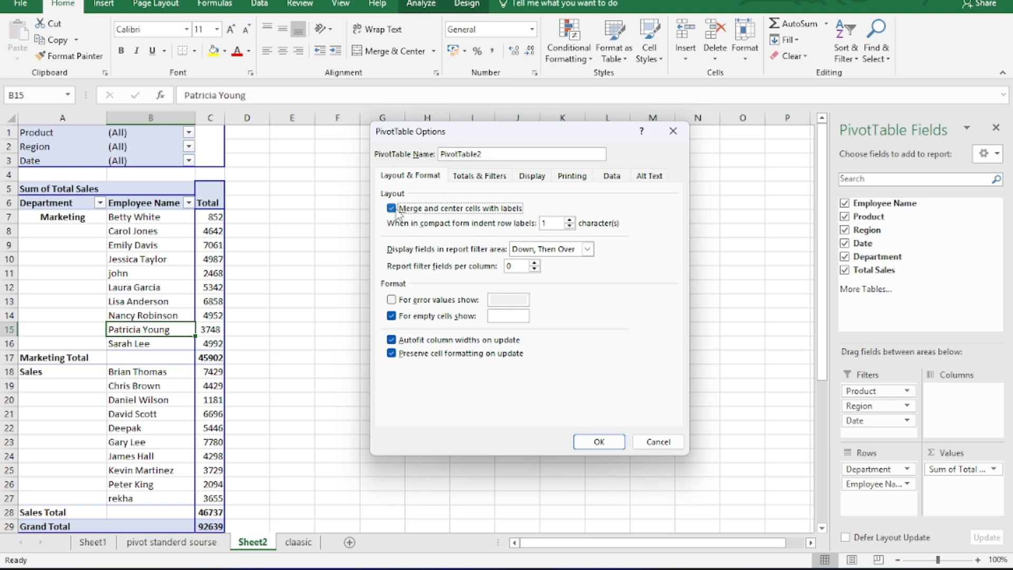
{"action": "left_click", "coordinate": [600, 441]}
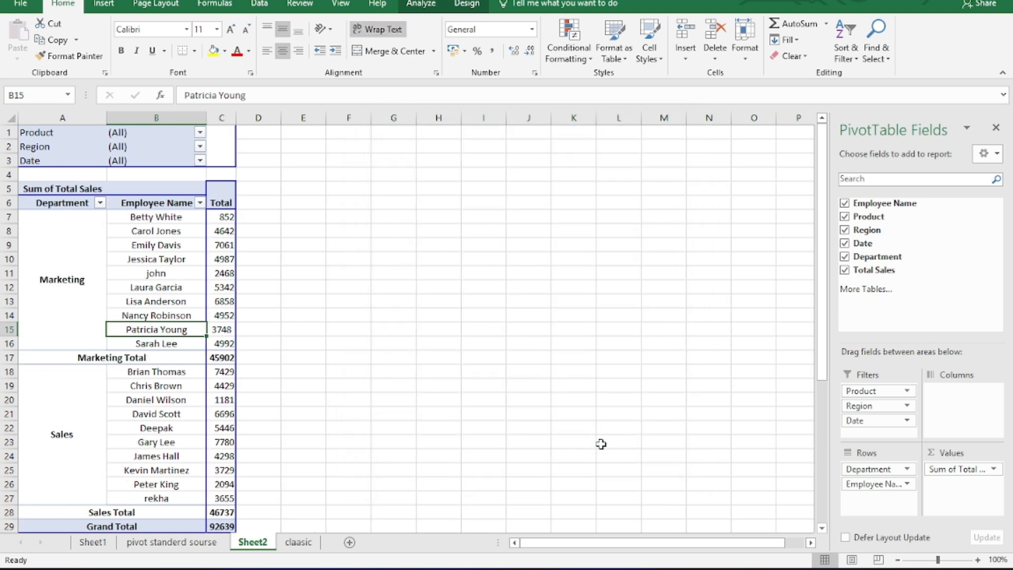
{"action": "left_click", "coordinate": [71, 280]}
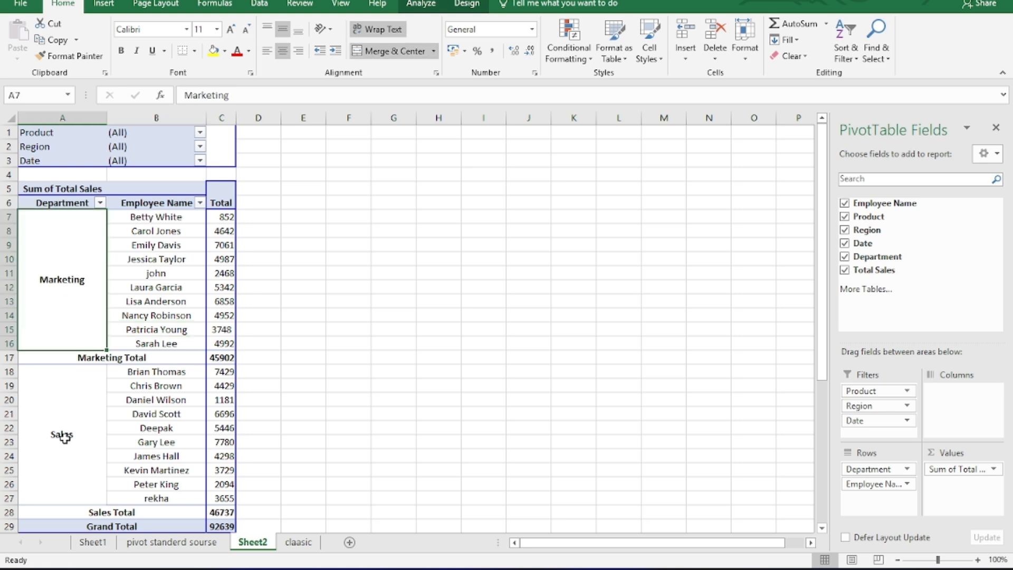
{"action": "left_click", "coordinate": [75, 412]}
{"action": "left_click", "coordinate": [74, 290]}
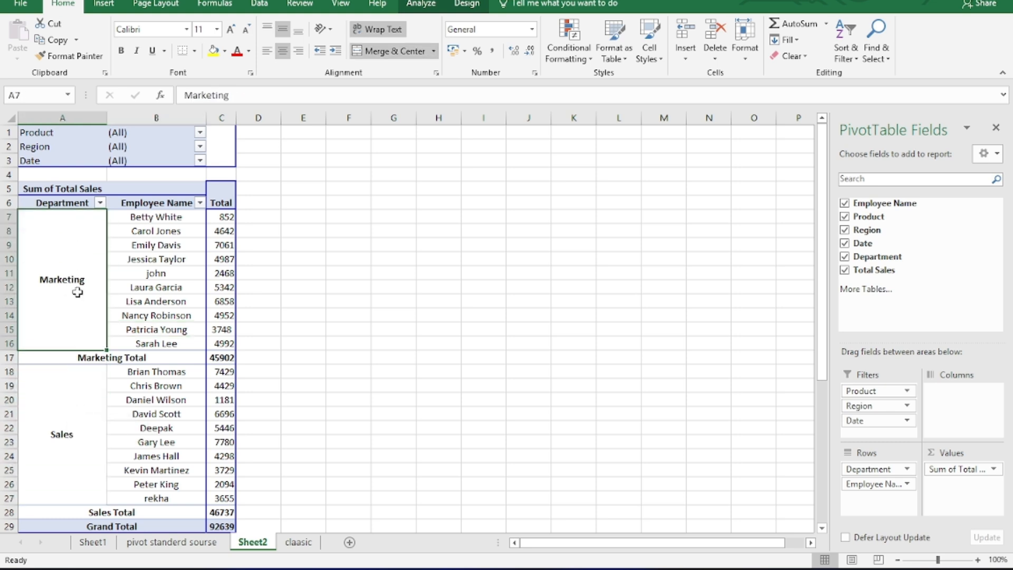
{"action": "left_click", "coordinate": [82, 412]}
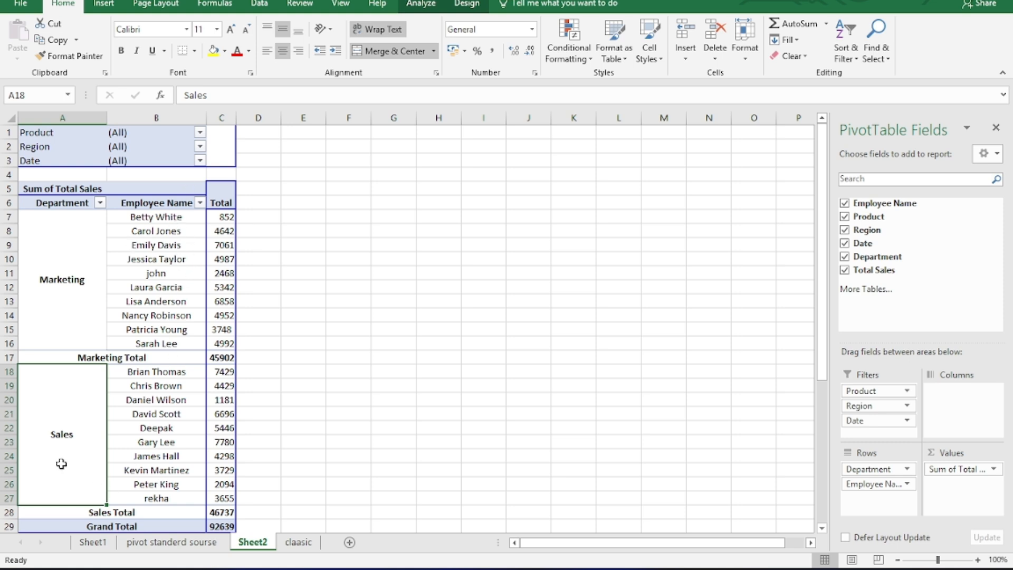
{"action": "left_click", "coordinate": [67, 244]}
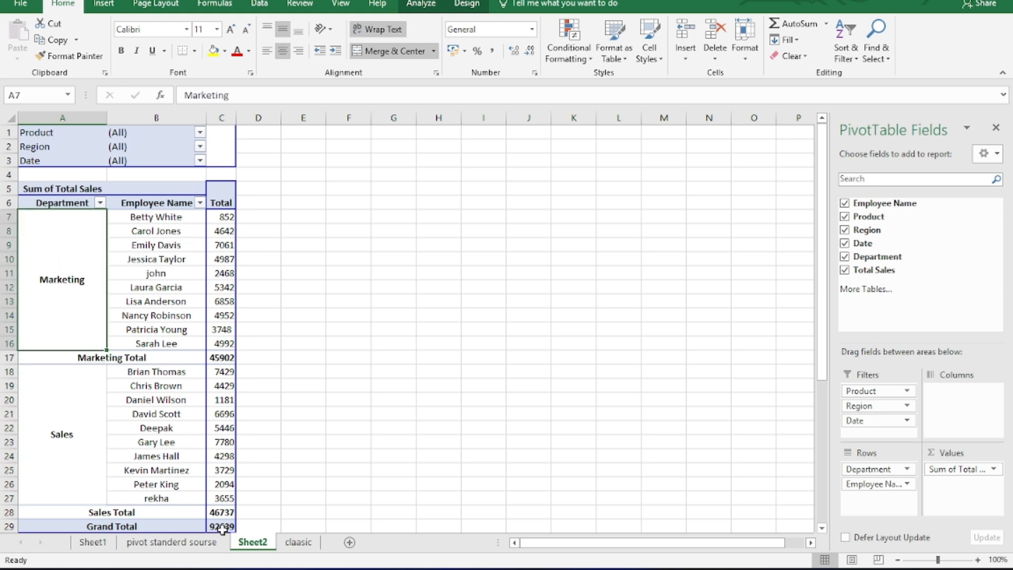
{"action": "right_click", "coordinate": [147, 330]}
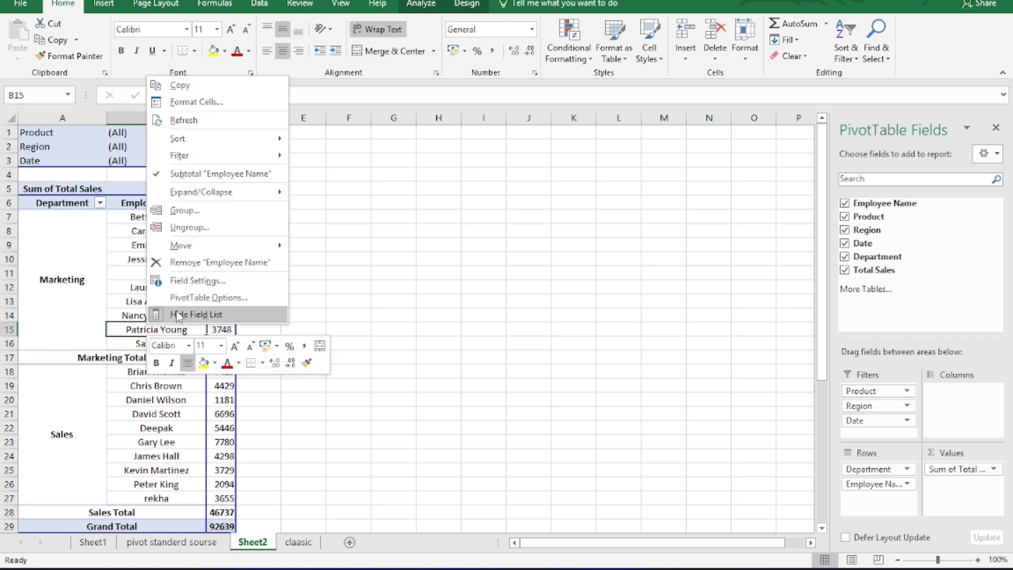
{"action": "left_click", "coordinate": [191, 298]}
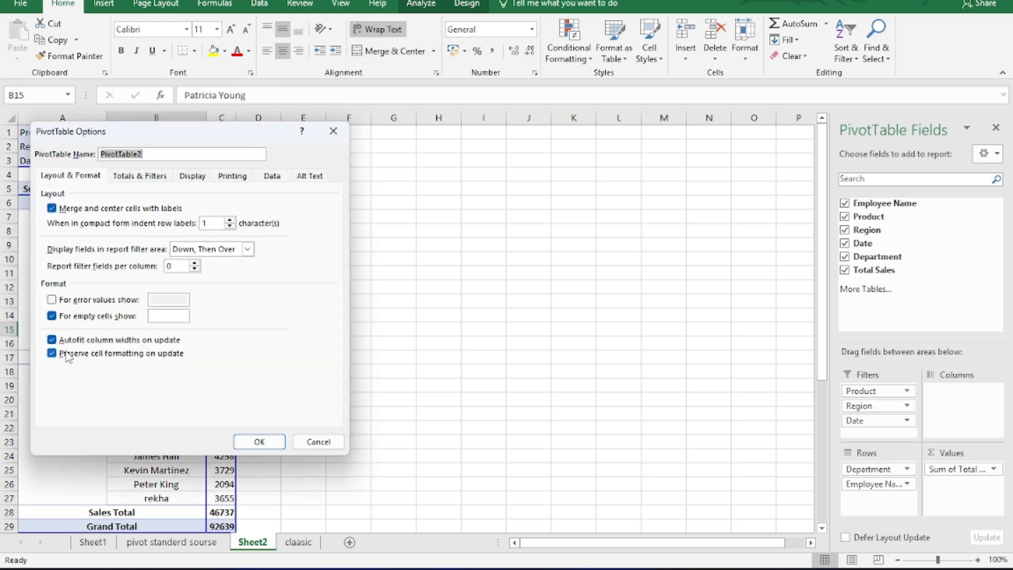
{"action": "left_click", "coordinate": [52, 353]}
{"action": "left_click", "coordinate": [53, 339]}
{"action": "left_click", "coordinate": [52, 317]}
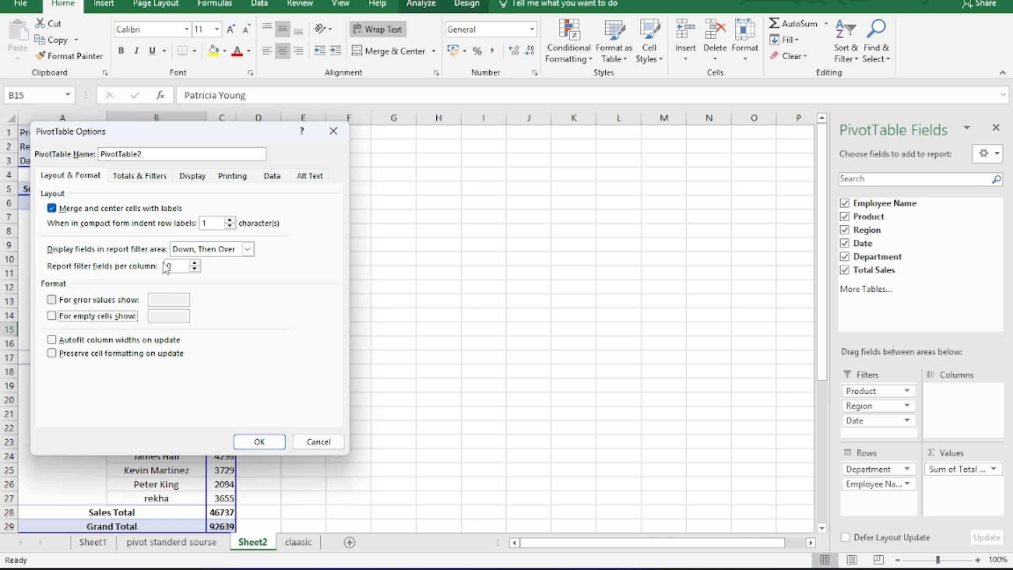
{"action": "left_click_drag", "start_coordinate": [201, 134], "coordinate": [563, 133]}
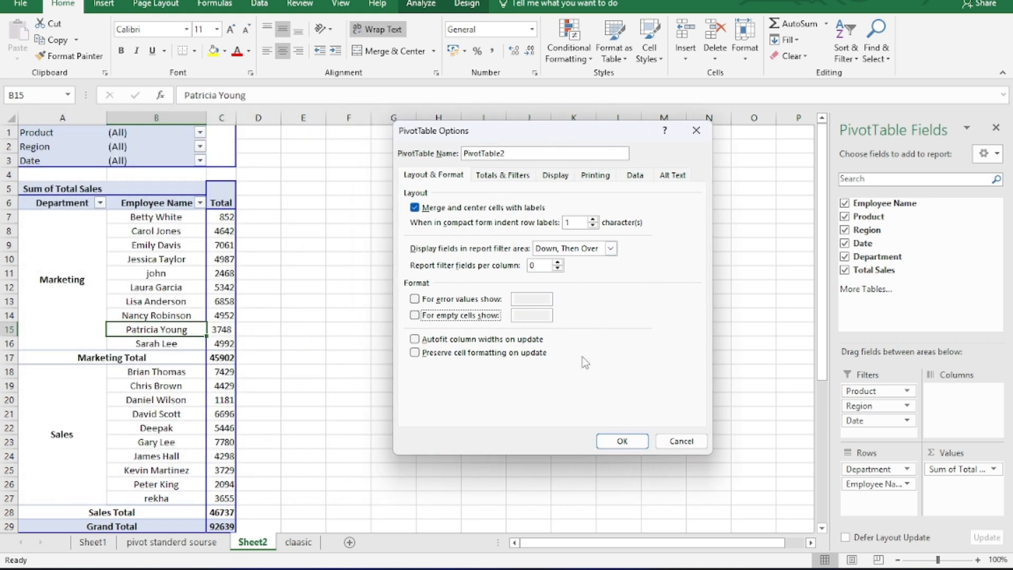
{"action": "left_click", "coordinate": [696, 131]}
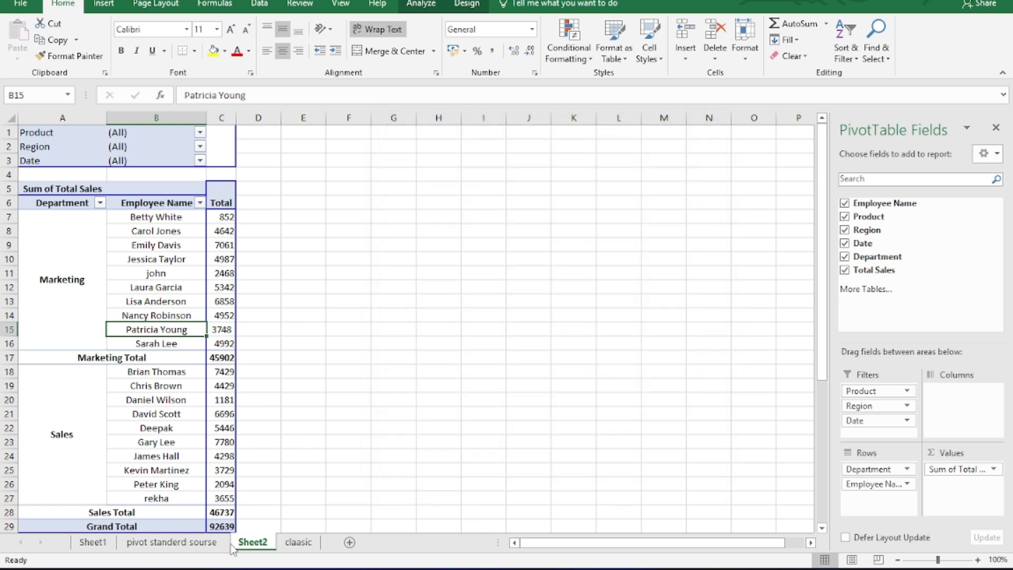
Fill the Marketing Total row, A17:C17, with yellow
{"action": "left_click_drag", "start_coordinate": [93, 357], "coordinate": [213, 355]}
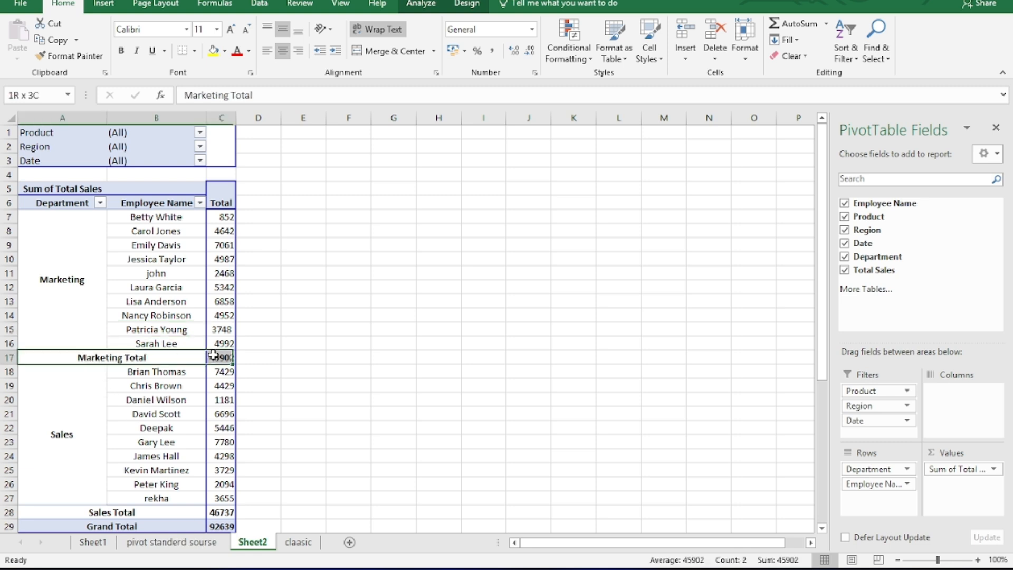
{"action": "left_click", "coordinate": [214, 51]}
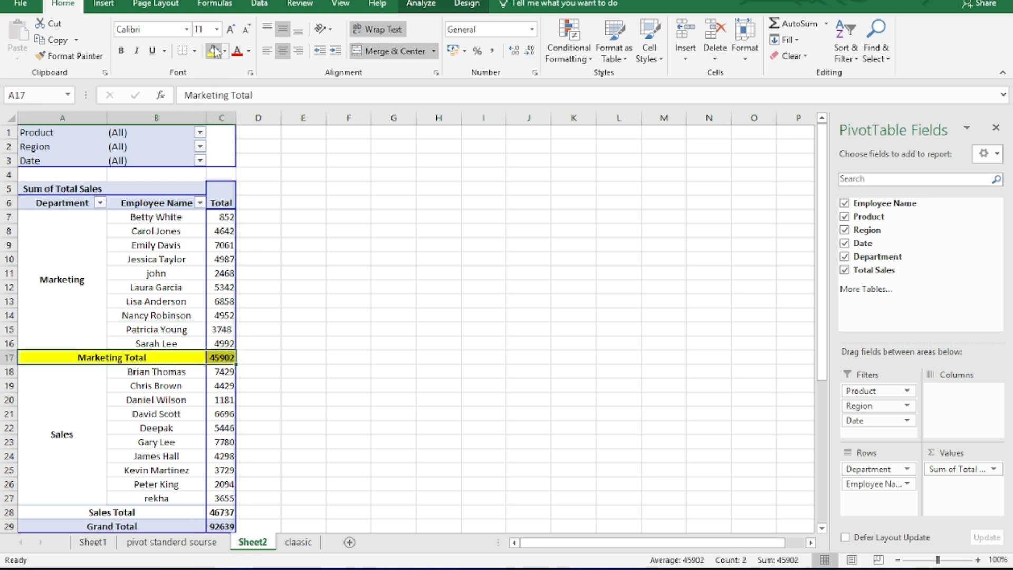
{"action": "left_click", "coordinate": [456, 270]}
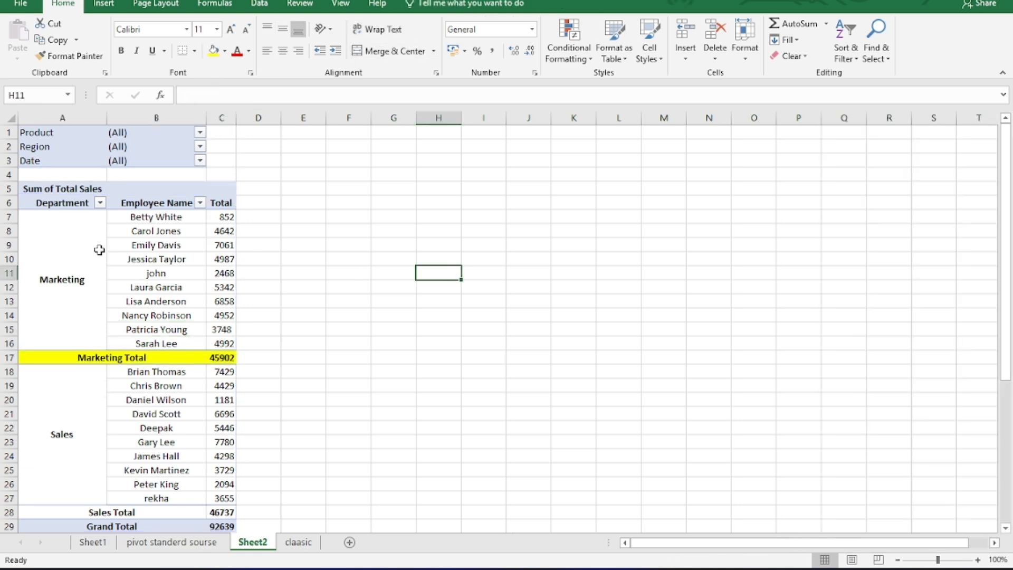
Refresh the PivotTable twice and check the fill of the Marketing Total row
{"action": "right_click", "coordinate": [160, 292]}
{"action": "left_click", "coordinate": [254, 331]}
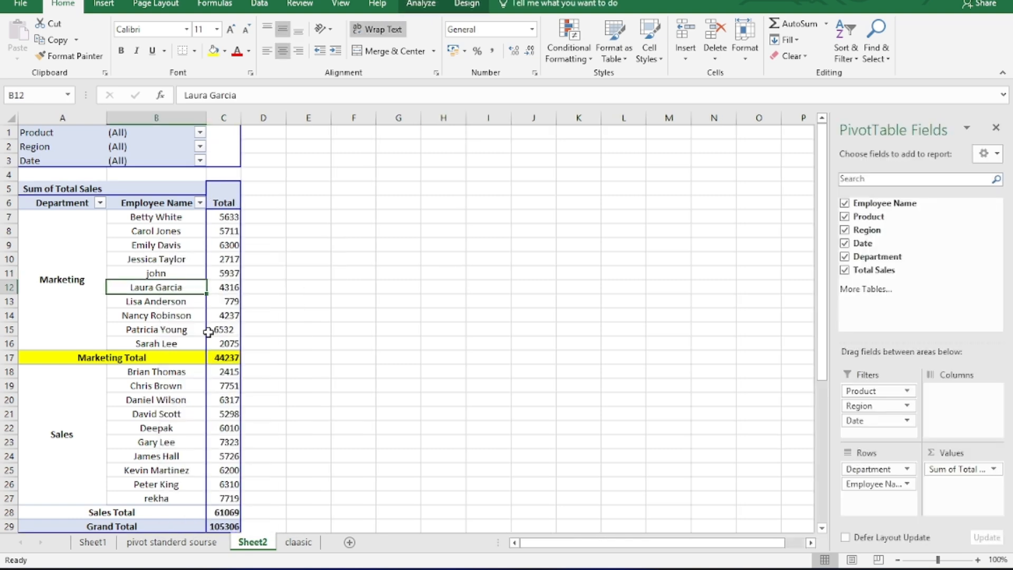
{"action": "right_click", "coordinate": [132, 315]}
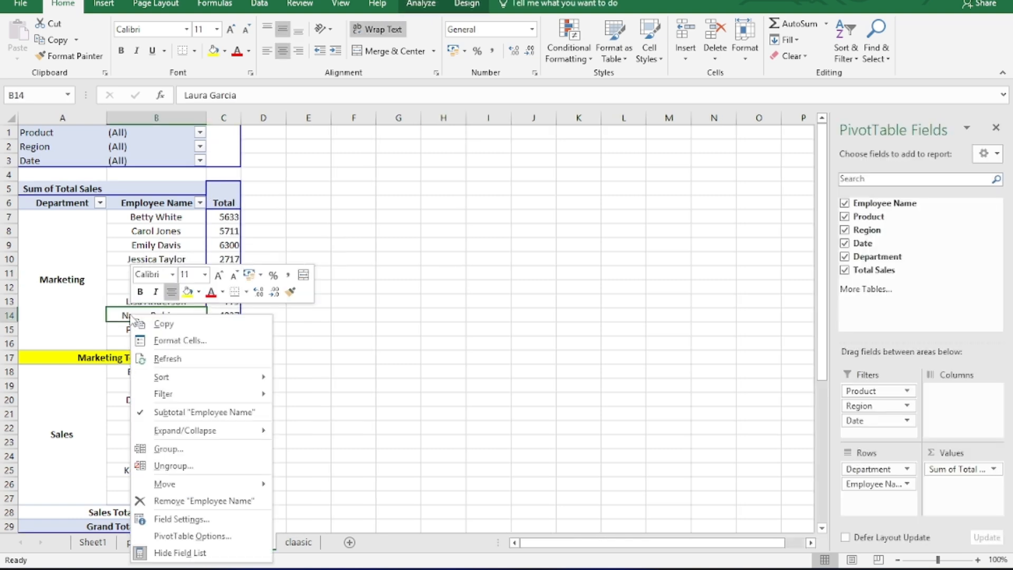
{"action": "left_click", "coordinate": [158, 354]}
{"action": "left_click_drag", "start_coordinate": [65, 359], "coordinate": [159, 346]}
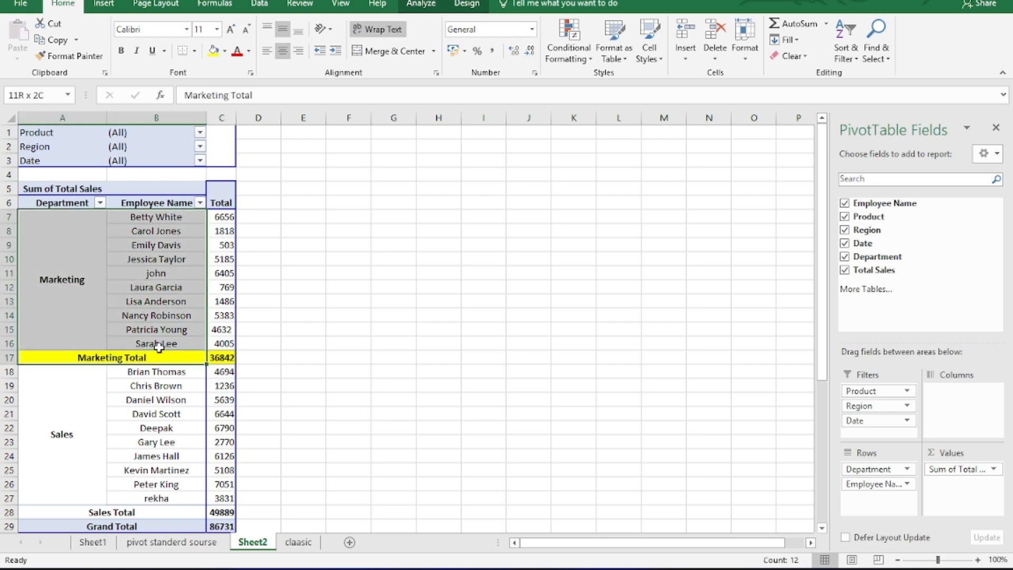
Turn off preserving cell formatting, autofitting column widths and the empty-cell value in the PivotTable options, and refresh the PivotTable
{"action": "right_click", "coordinate": [146, 316]}
{"action": "left_click", "coordinate": [191, 291]}
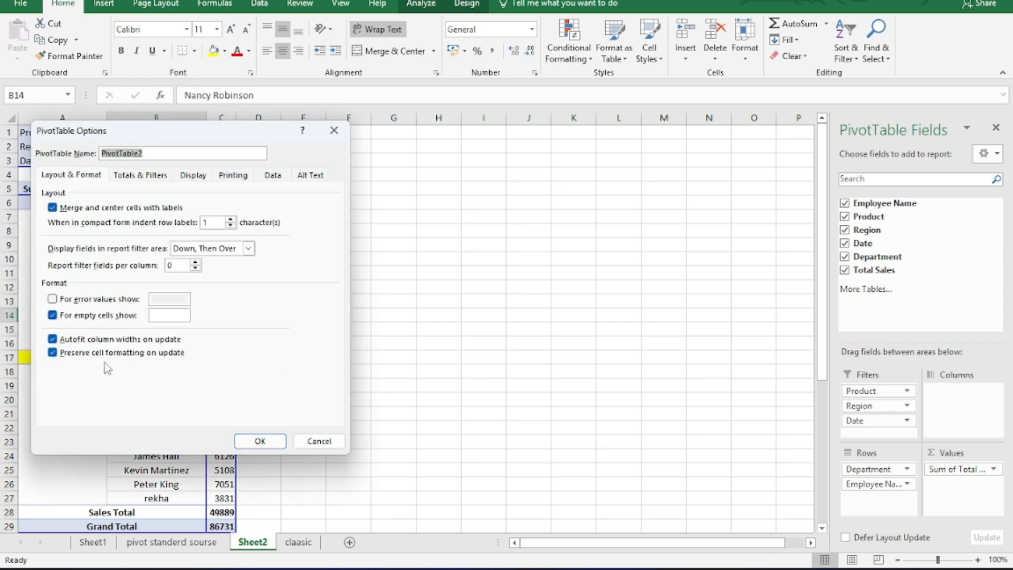
{"action": "left_click", "coordinate": [52, 352]}
{"action": "left_click", "coordinate": [52, 339]}
{"action": "left_click", "coordinate": [52, 315]}
{"action": "left_click", "coordinate": [260, 441]}
{"action": "right_click", "coordinate": [141, 300]}
{"action": "left_click", "coordinate": [390, 341]}
{"action": "left_click", "coordinate": [82, 359]}
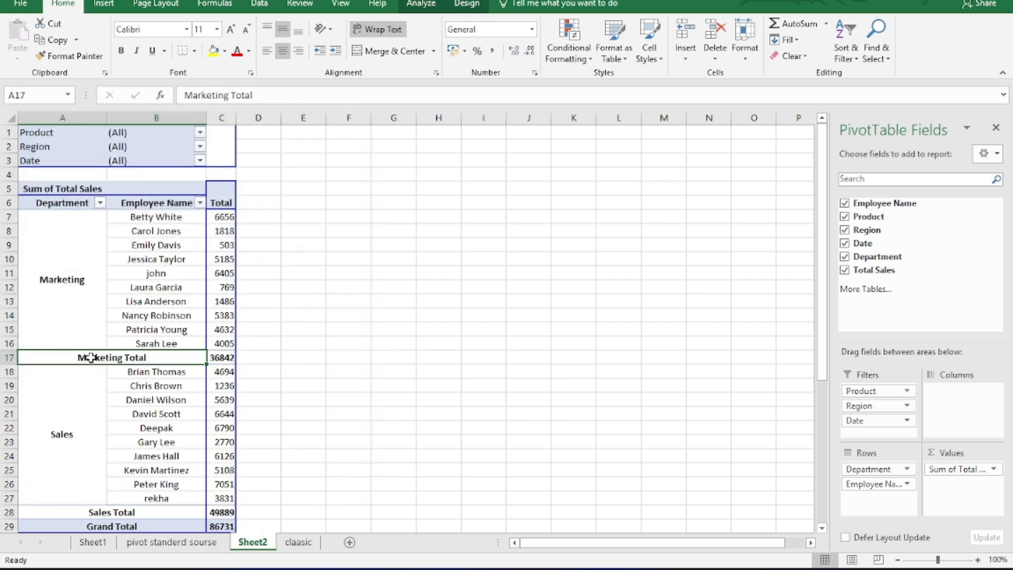
Turn preserving of cell formatting on update back on for the PivotTable
{"action": "right_click", "coordinate": [146, 354]}
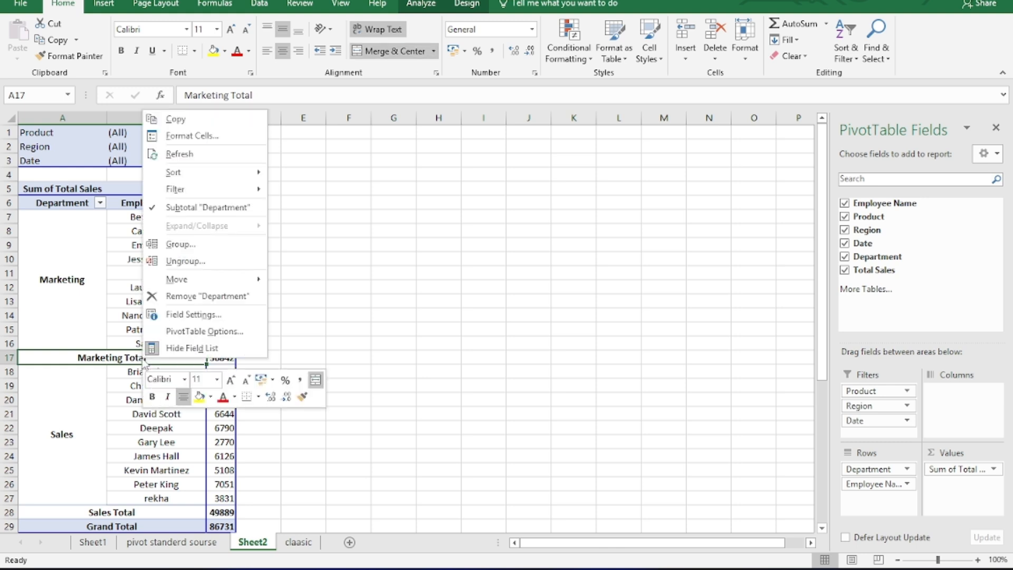
{"action": "left_click", "coordinate": [205, 333]}
{"action": "left_click", "coordinate": [91, 386]}
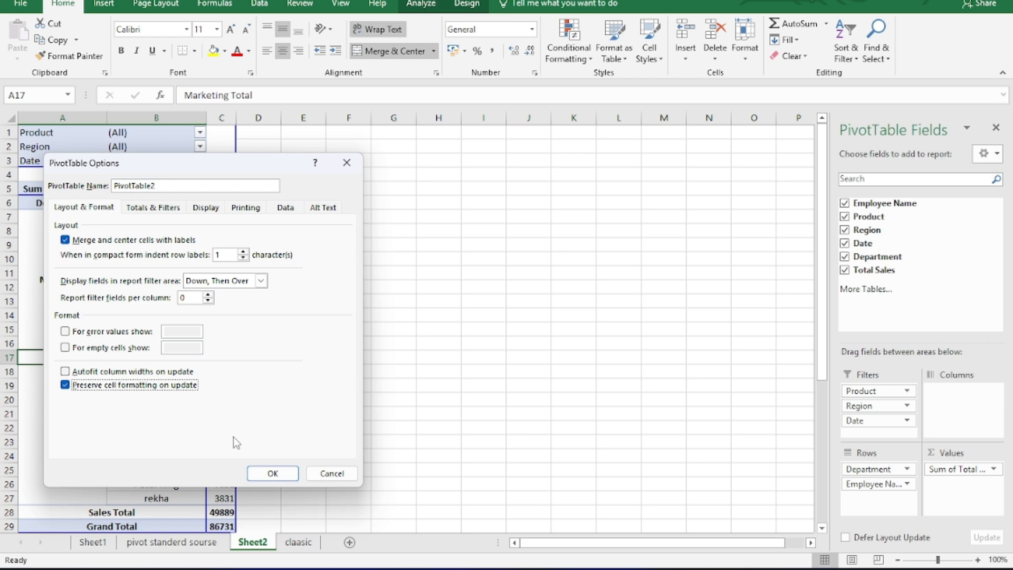
{"action": "left_click", "coordinate": [275, 474]}
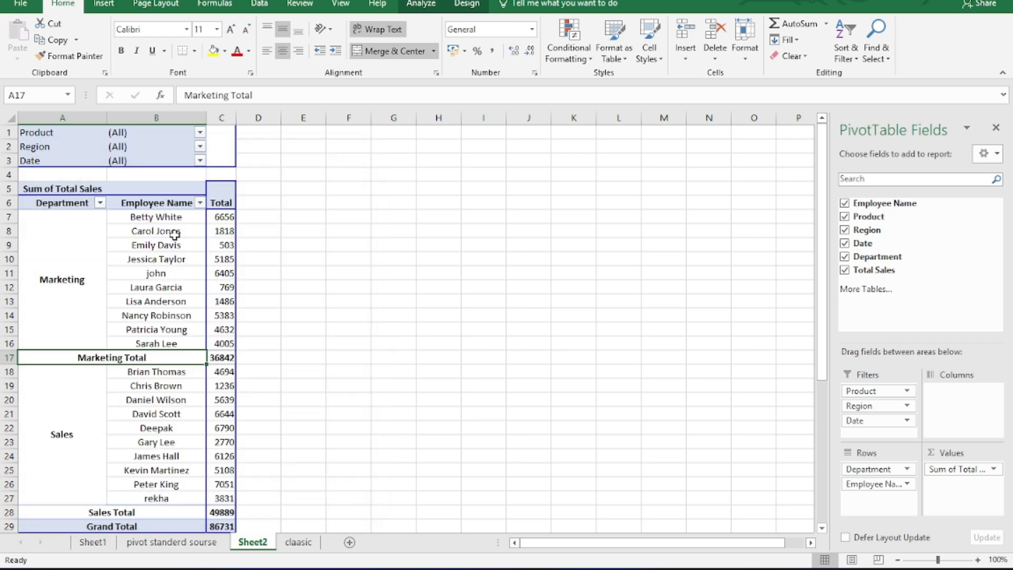
Fill the Marketing Total label in A17 with yellow and refresh the PivotTable
{"action": "left_click", "coordinate": [214, 51]}
{"action": "right_click", "coordinate": [151, 273]}
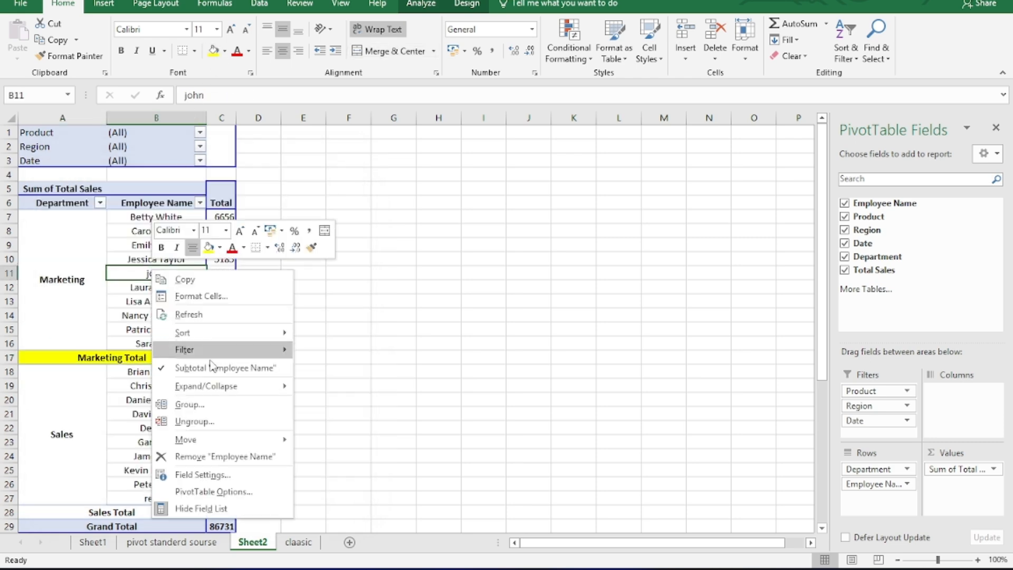
{"action": "left_click", "coordinate": [189, 315]}
{"action": "left_click", "coordinate": [447, 329]}
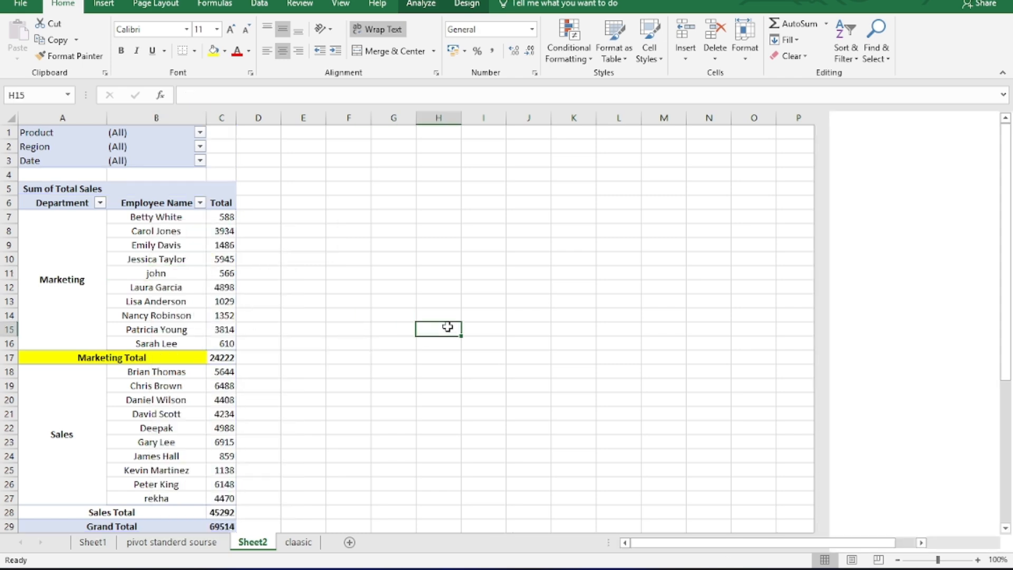
Extend the employee's name in cell A3 of the claasic sheet to the full name
{"action": "left_click", "coordinate": [290, 544]}
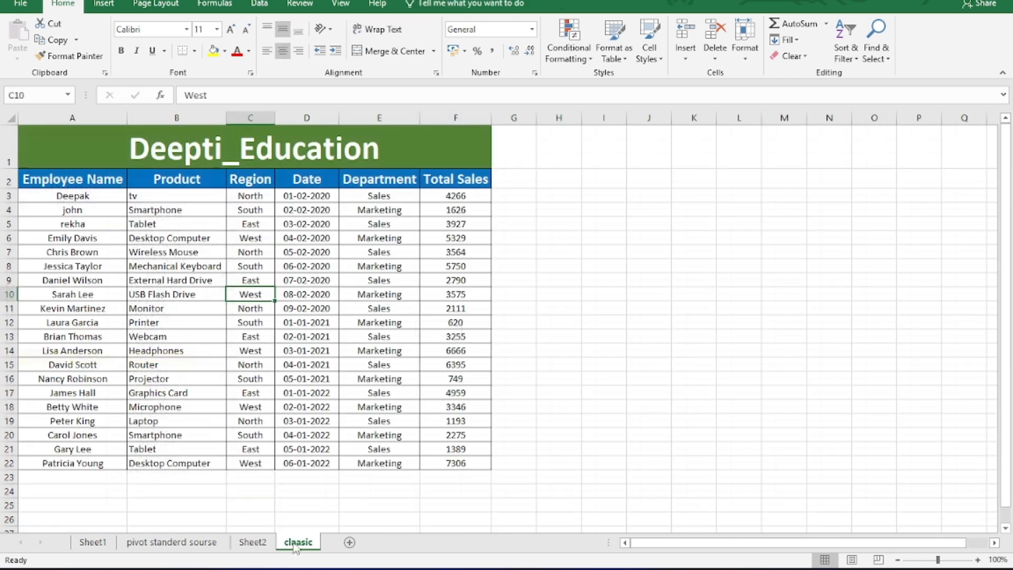
{"action": "left_click", "coordinate": [77, 196]}
{"action": "left_click", "coordinate": [244, 95]}
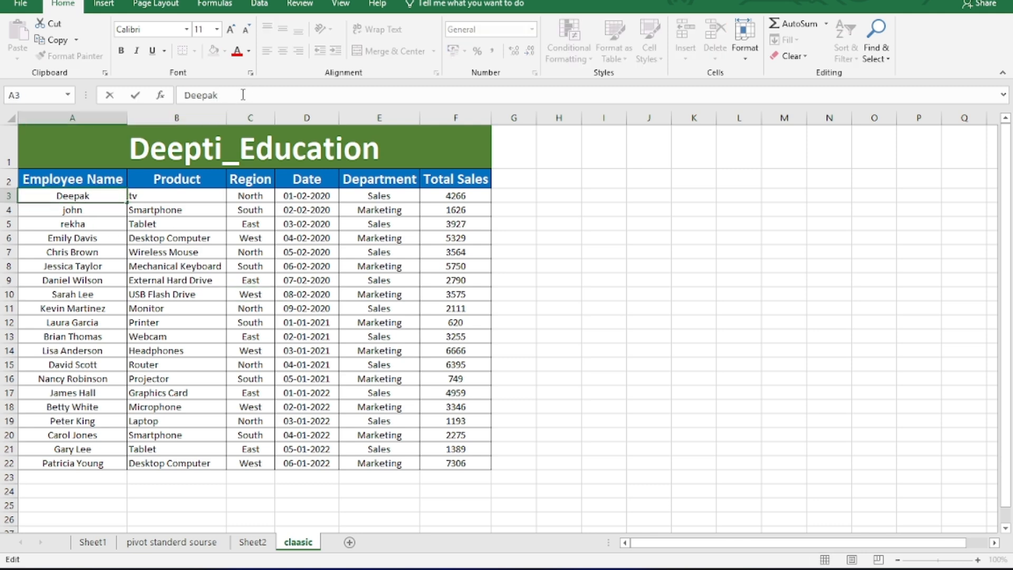
{"action": "type", "text": "kumar singh"}
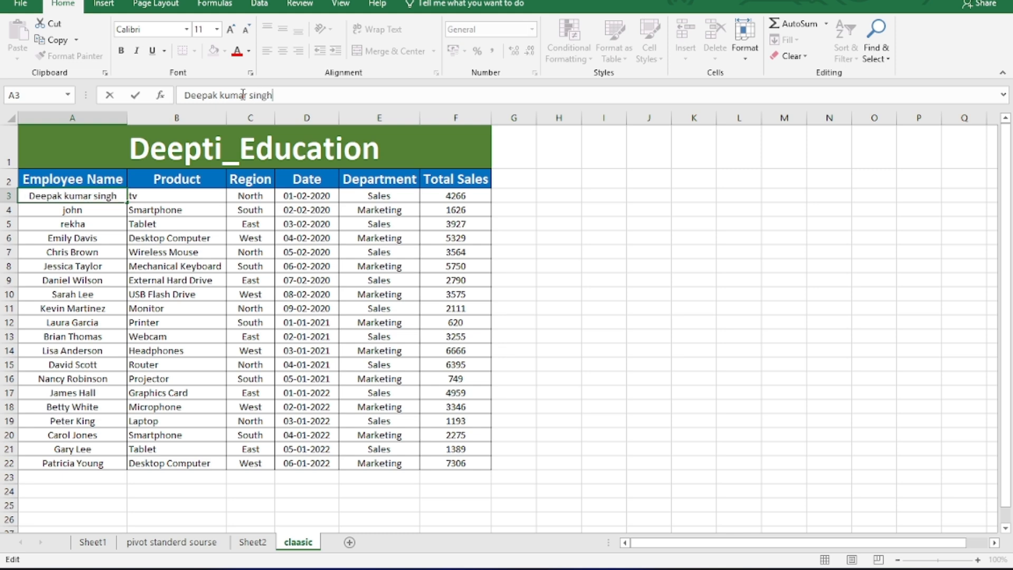
{"action": "left_click", "coordinate": [232, 506]}
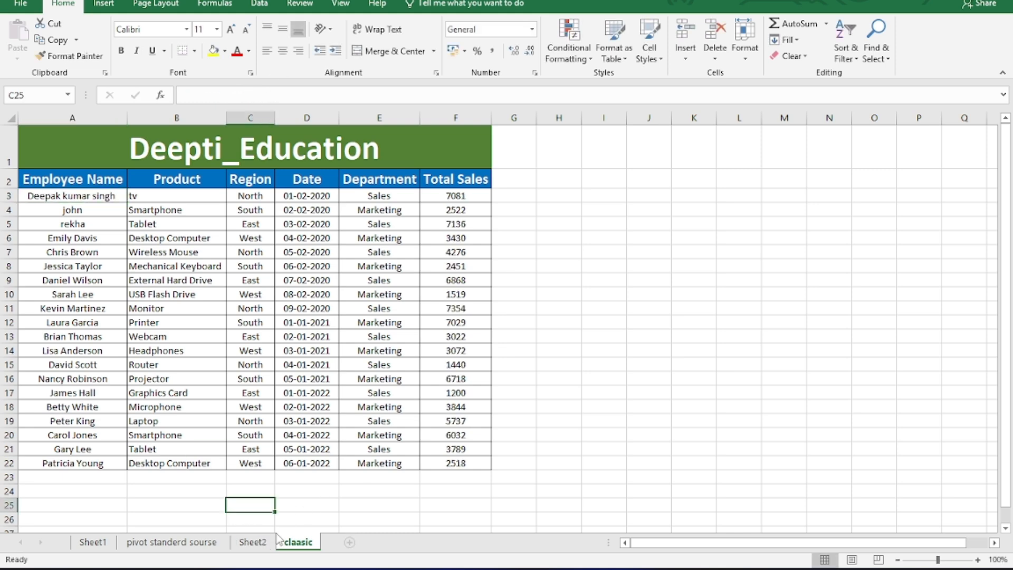
Refresh the PivotTable on Sheet2 from the edited source data
{"action": "left_click", "coordinate": [259, 543]}
{"action": "right_click", "coordinate": [152, 332]}
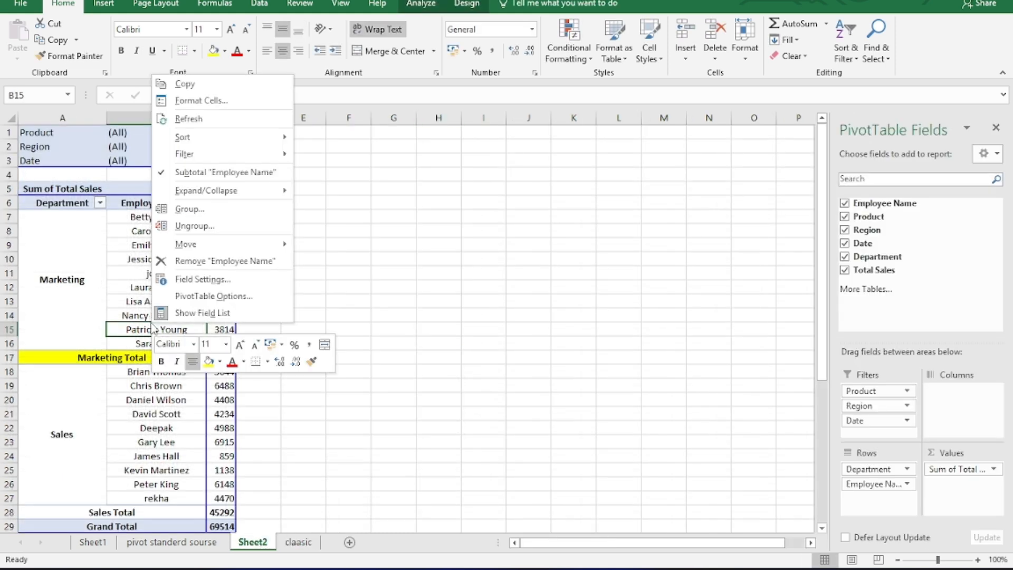
{"action": "left_click", "coordinate": [200, 116]}
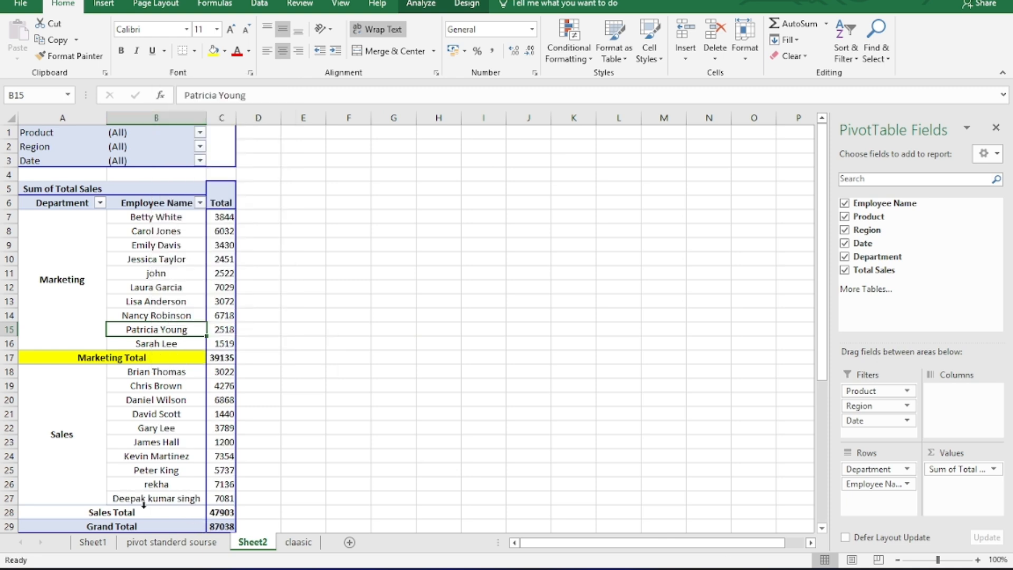
Review the PivotTable's layout and format options without changing them
{"action": "right_click", "coordinate": [153, 428]}
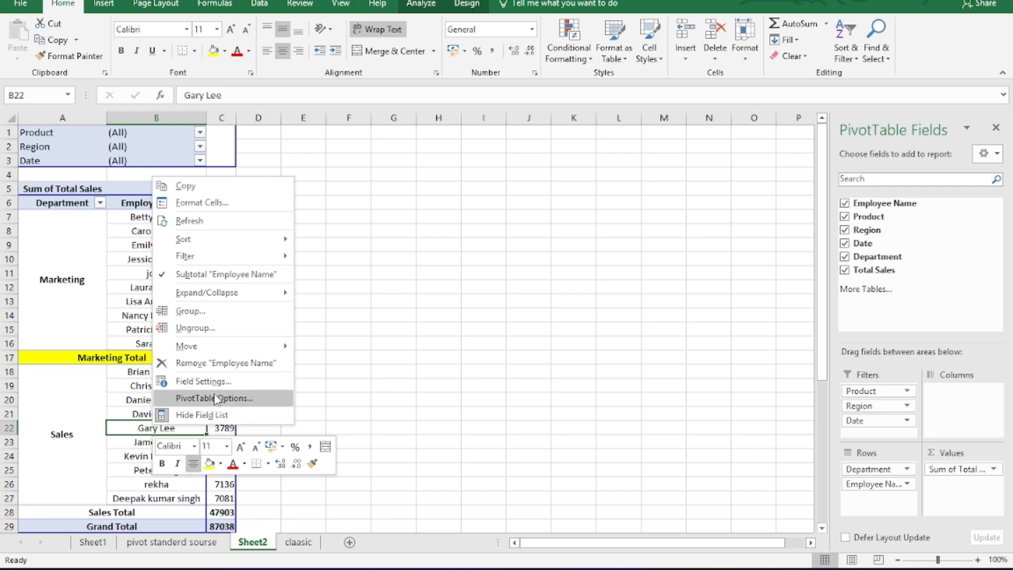
{"action": "left_click", "coordinate": [177, 400]}
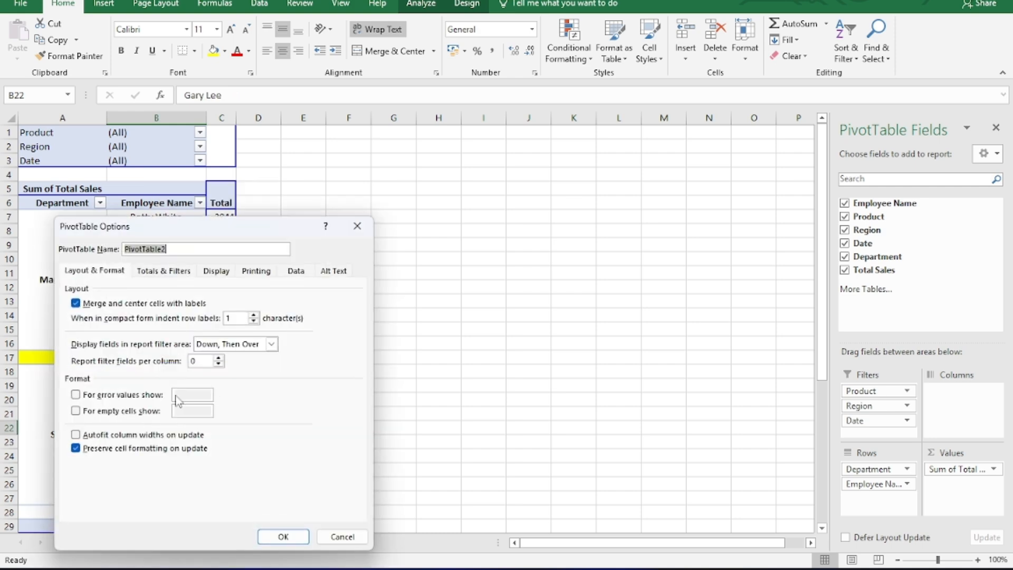
{"action": "left_click", "coordinate": [357, 225]}
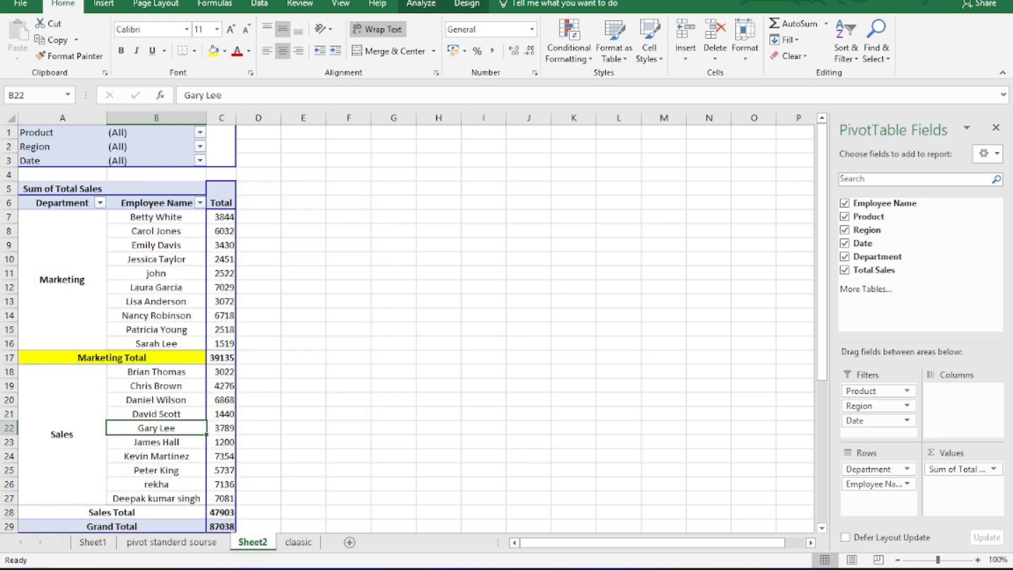
Append a second name to the employee's name in cell A3 of the claasic sheet
{"action": "left_click", "coordinate": [298, 542]}
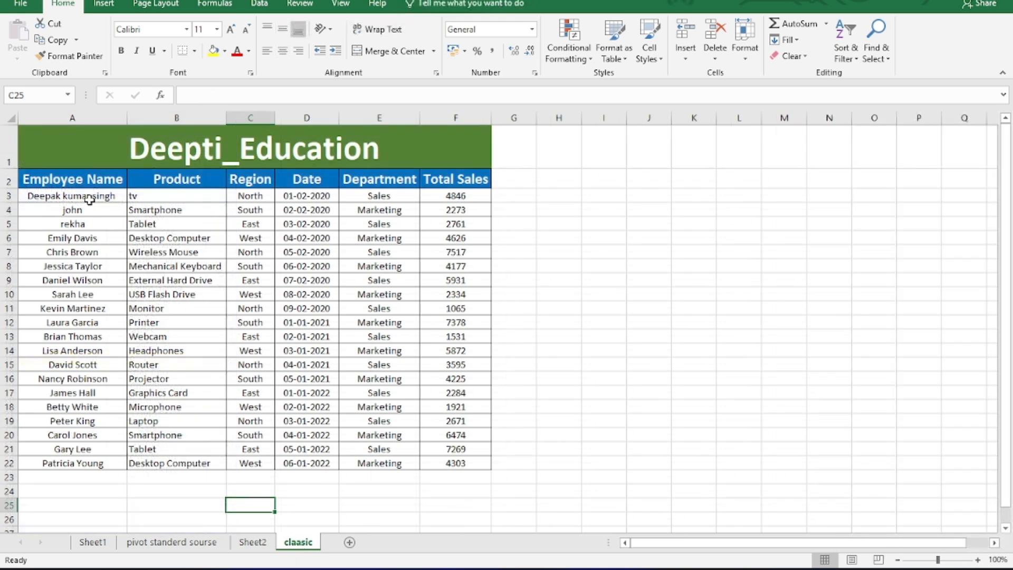
{"action": "left_click", "coordinate": [89, 199]}
{"action": "left_click", "coordinate": [293, 99]}
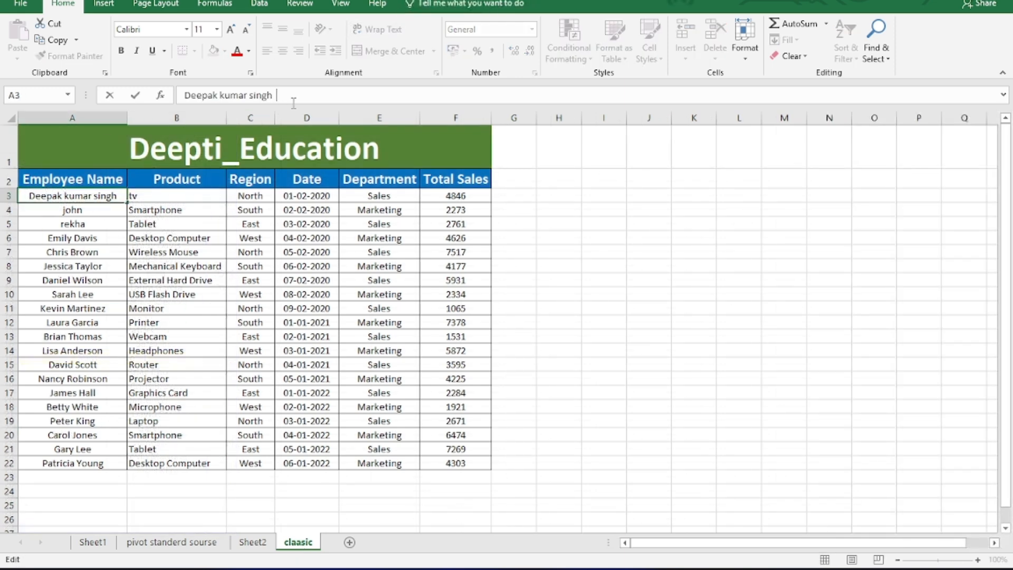
{"action": "type", "text": "a"}
{"action": "type", "text": "ja"}
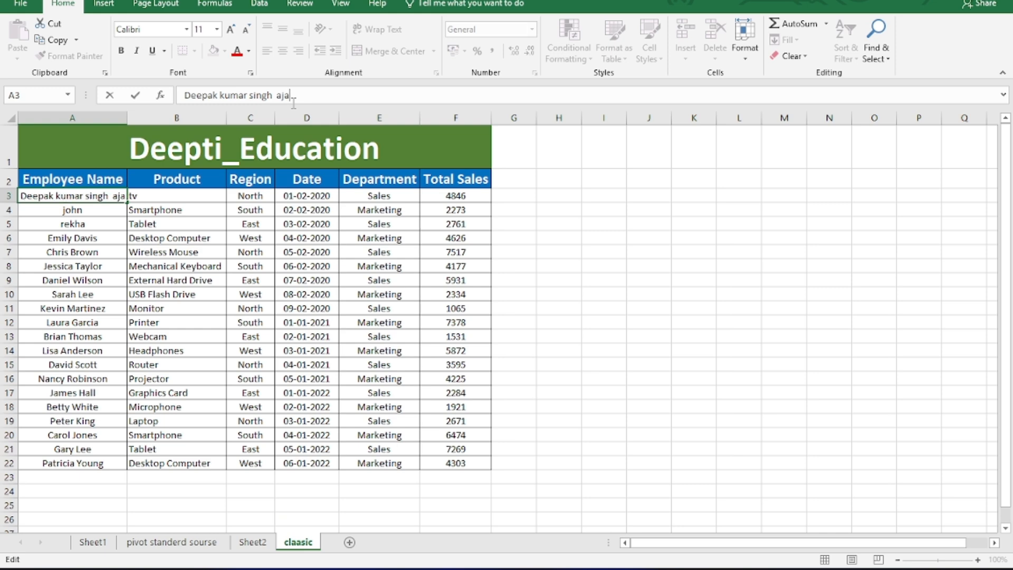
{"action": "type", "text": "y sing"}
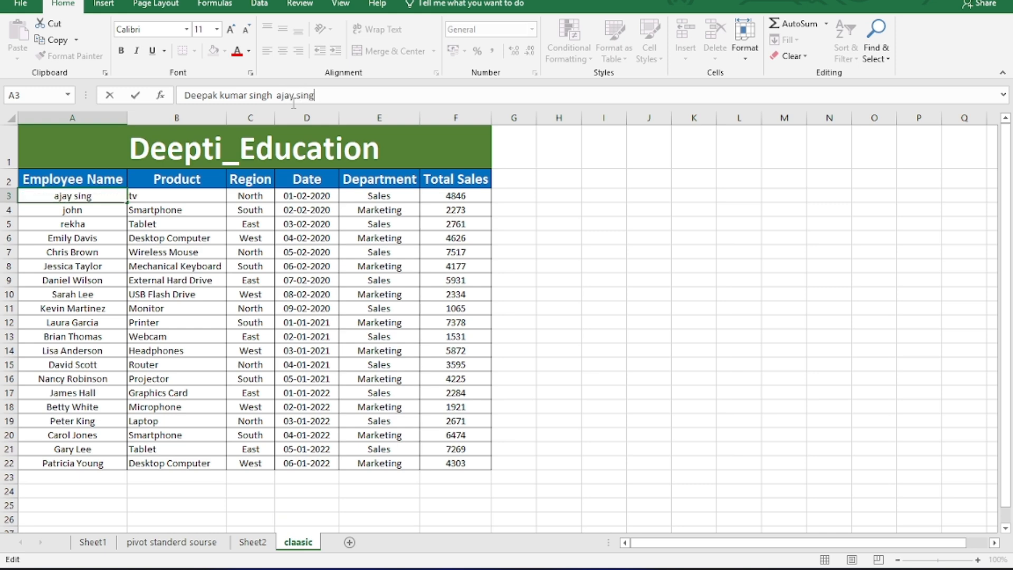
Refresh the PivotTable on Sheet2 from the changed employee data and select the renamed employee's cell
{"action": "left_click", "coordinate": [253, 542]}
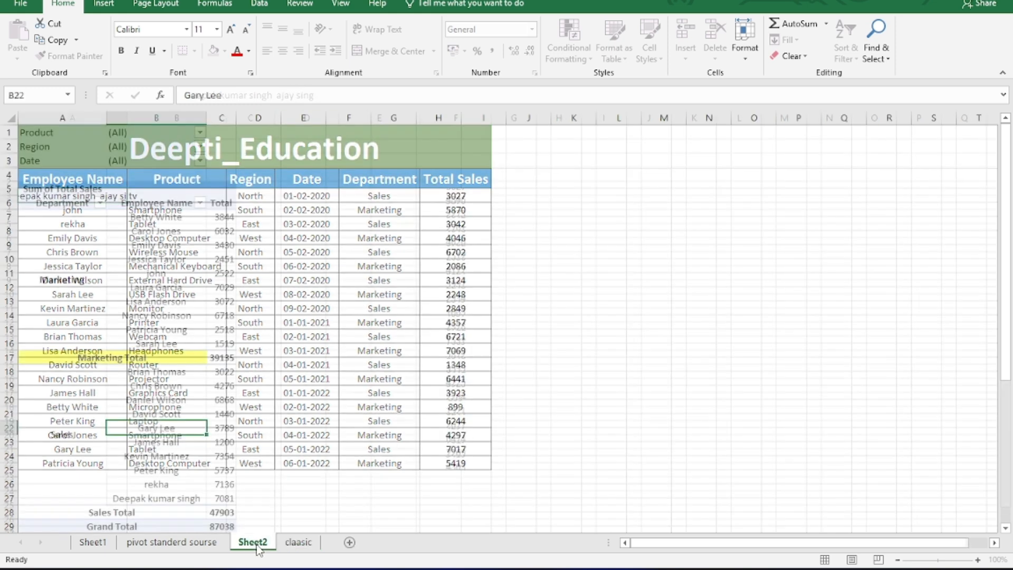
{"action": "right_click", "coordinate": [128, 333]}
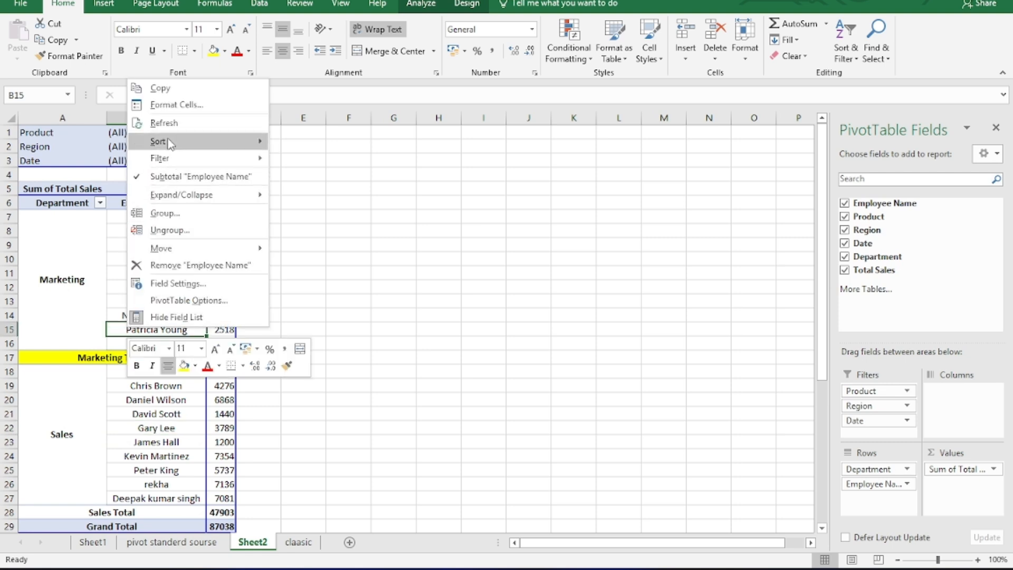
{"action": "left_click", "coordinate": [160, 122]}
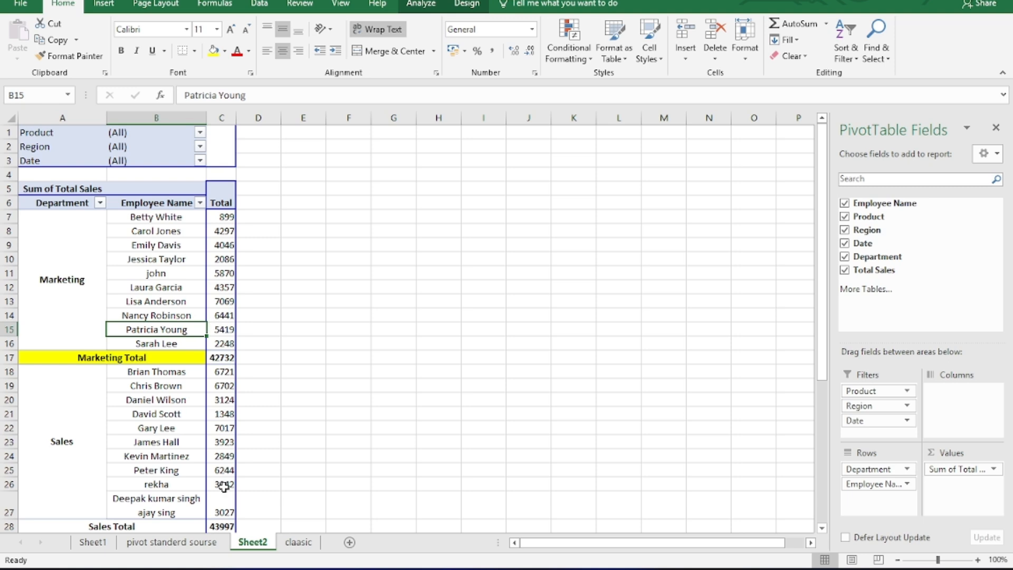
{"action": "left_click", "coordinate": [168, 505]}
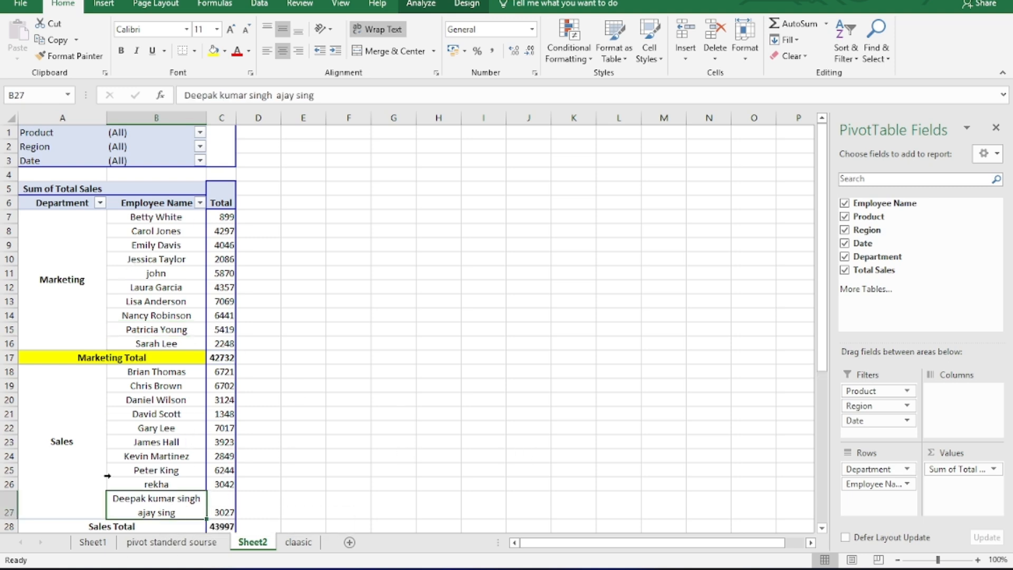
Turn on Autofit column widths on update in the PivotTable options
{"action": "right_click", "coordinate": [140, 434]}
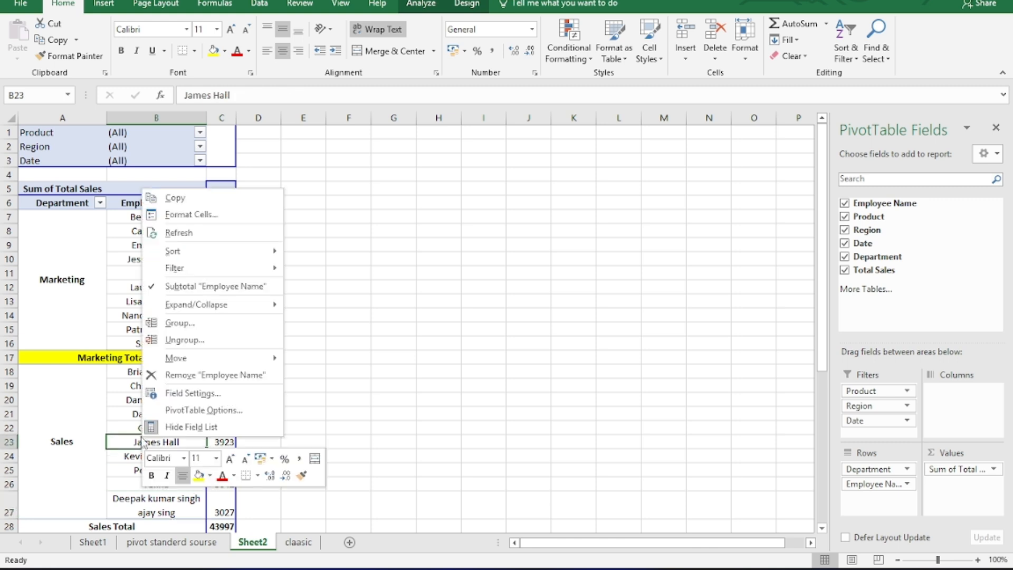
{"action": "left_click", "coordinate": [199, 413]}
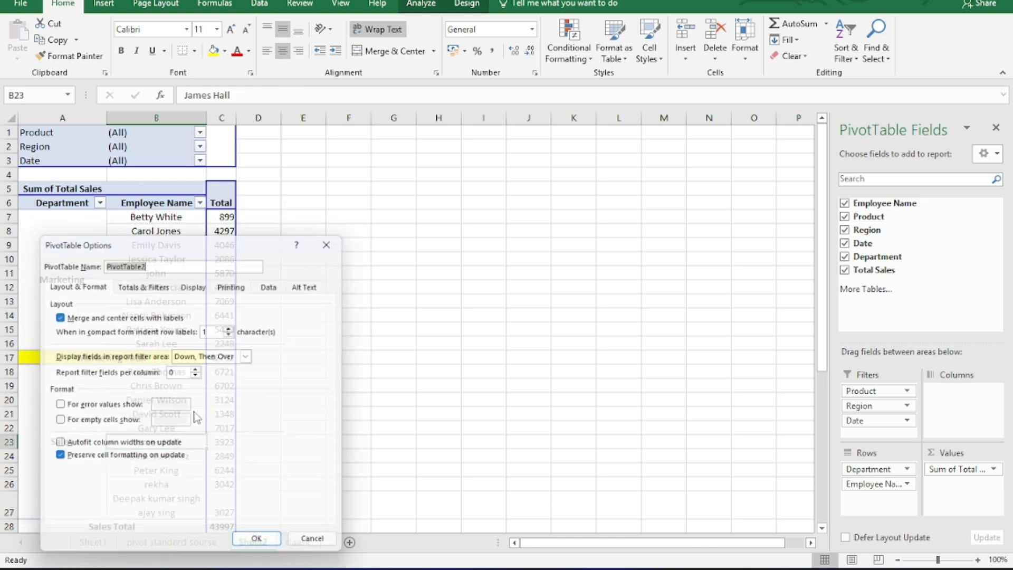
{"action": "left_click", "coordinate": [55, 446]}
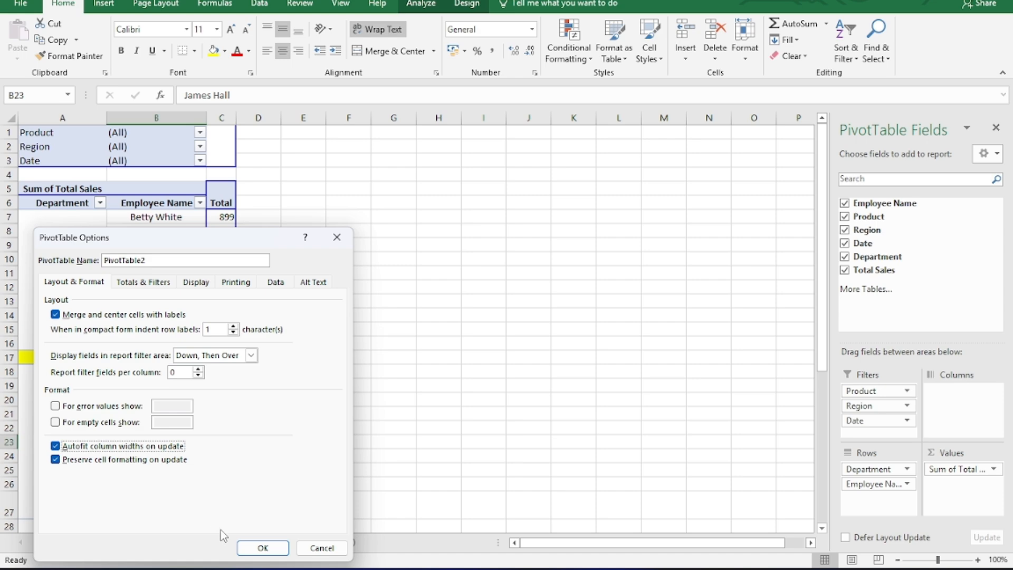
{"action": "left_click", "coordinate": [254, 548]}
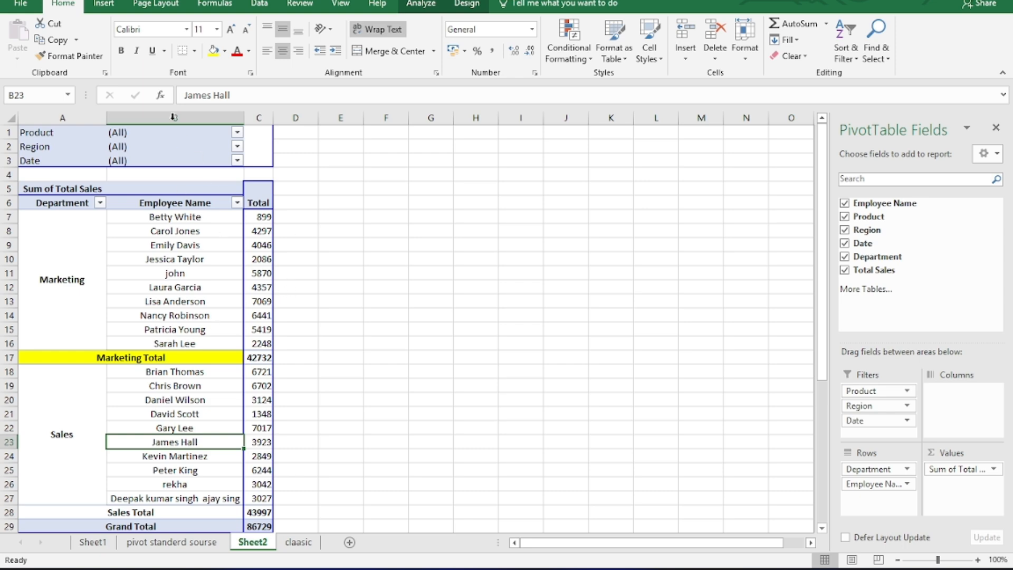
Shorten the employee's name in cell A3 of the claasic sheet to its first two words
{"action": "left_click", "coordinate": [298, 542]}
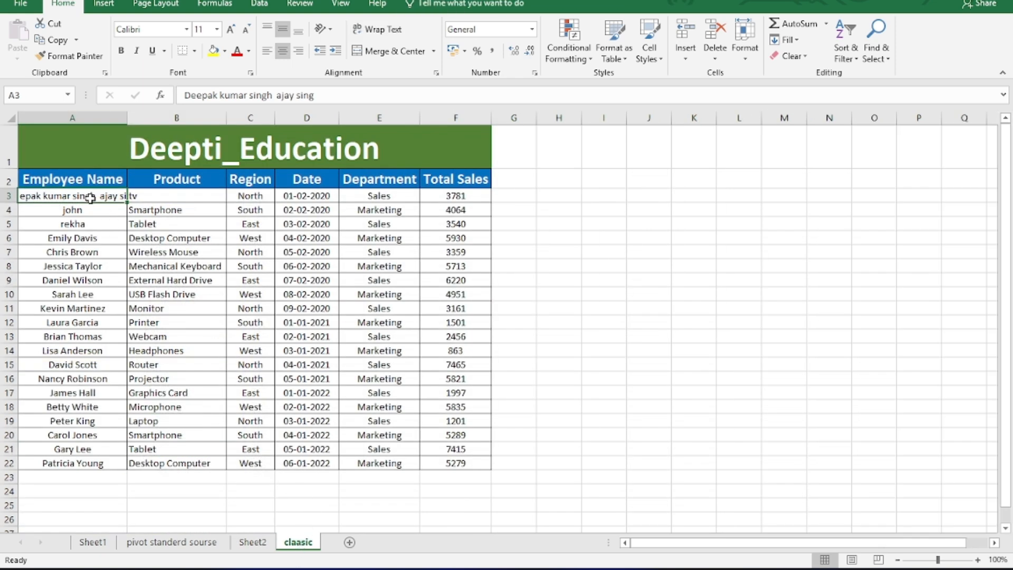
{"action": "left_click", "coordinate": [358, 101]}
{"action": "key", "text": "BackSpace"}
{"action": "key", "text": "BackSpace"}
{"action": "key", "text": "BackSpace"}
{"action": "key", "text": "BackSpace"}
{"action": "key", "text": "BackSpace"}
{"action": "key", "text": "BackSpace"}
{"action": "key", "text": "BackSpace"}
{"action": "key", "text": "BackSpace"}
{"action": "key", "text": "BackSpace"}
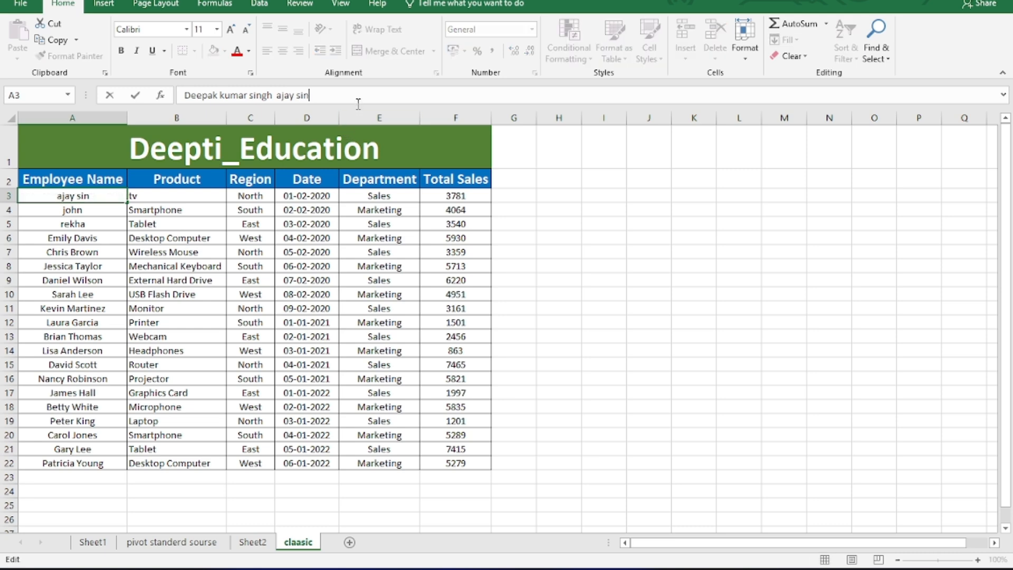
{"action": "key", "text": "BackSpace"}
{"action": "key", "text": "BackSpace"}
{"action": "key", "text": "BackSpace"}
{"action": "key", "text": "BackSpace"}
{"action": "key", "text": "BackSpace"}
{"action": "key", "text": "BackSpace"}
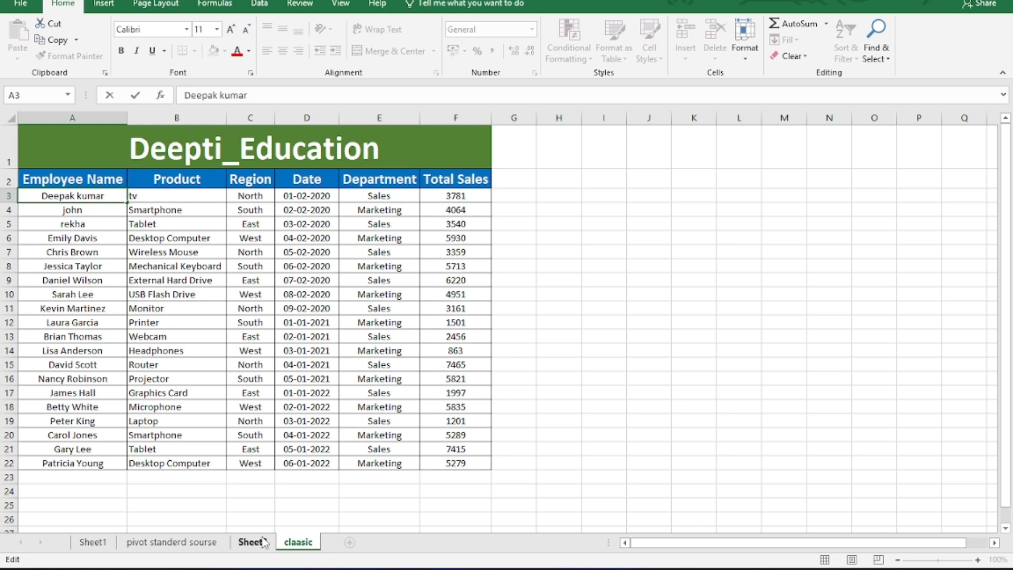
{"action": "left_click", "coordinate": [255, 519]}
Refresh the PivotTable on Sheet2 and check its layout and format options without changing them
{"action": "left_click", "coordinate": [253, 542]}
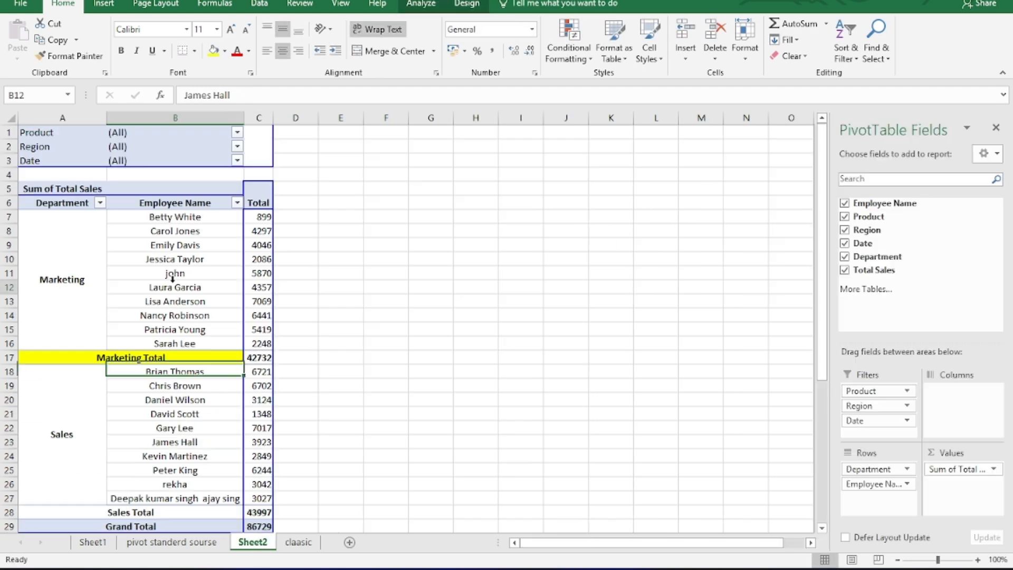
{"action": "right_click", "coordinate": [174, 285]}
{"action": "left_click", "coordinate": [211, 326]}
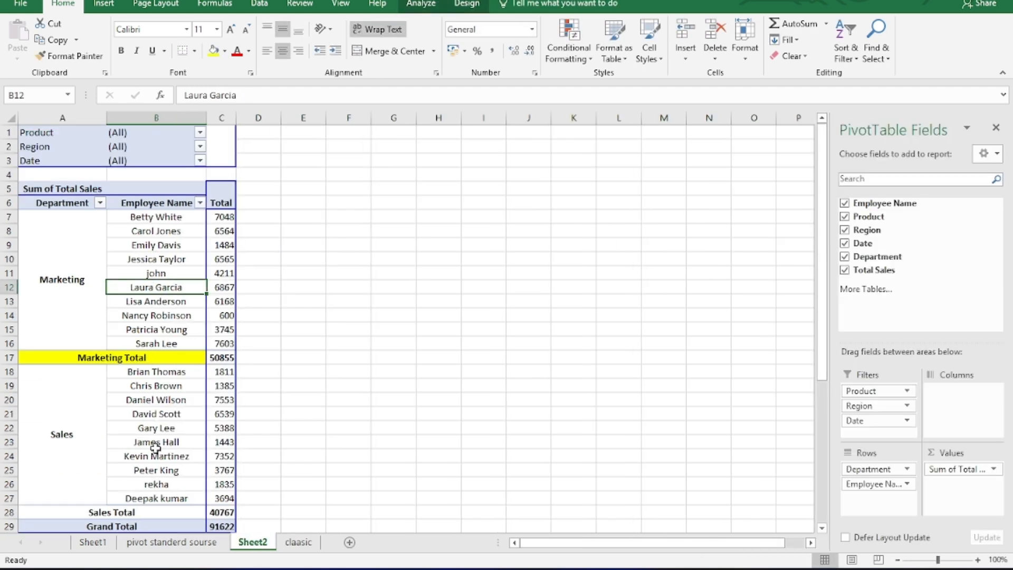
{"action": "right_click", "coordinate": [149, 403]}
{"action": "left_click", "coordinate": [212, 379]}
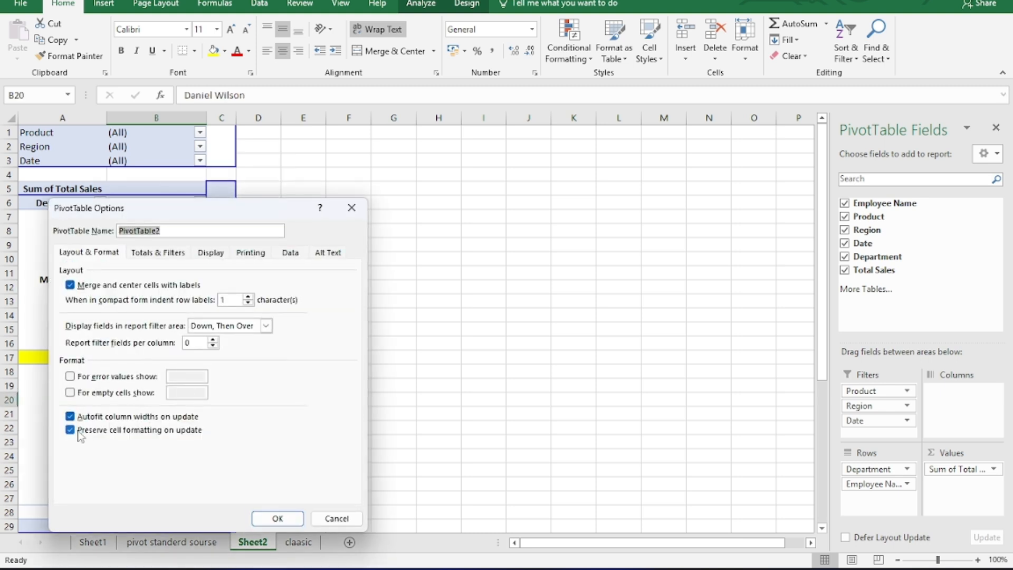
{"action": "left_click", "coordinate": [352, 207]}
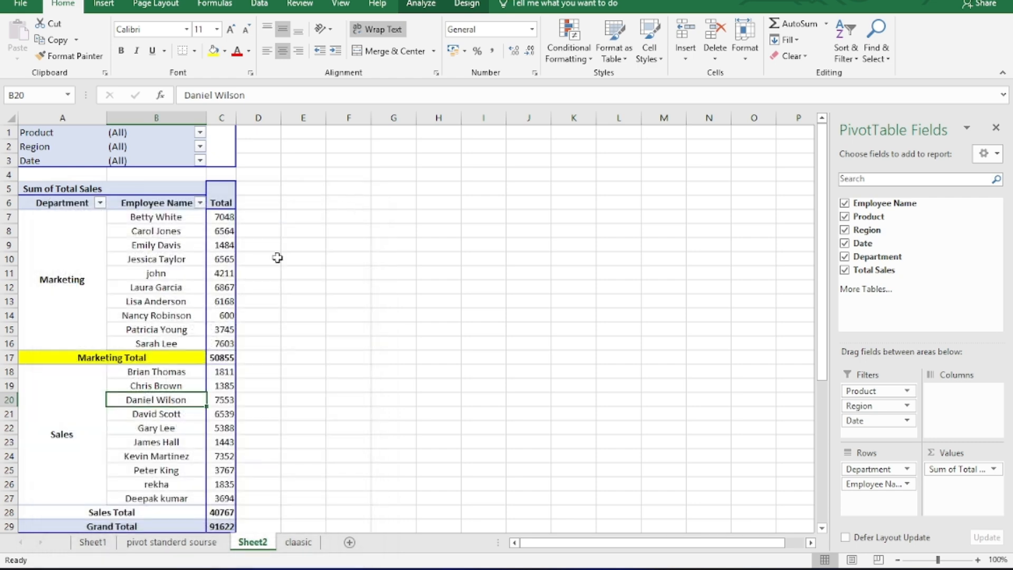
Enter =1/0 in cell F8 of the claasic sheet and clear the Total Sales value in F4
{"action": "left_click", "coordinate": [298, 542]}
{"action": "left_click", "coordinate": [520, 281]}
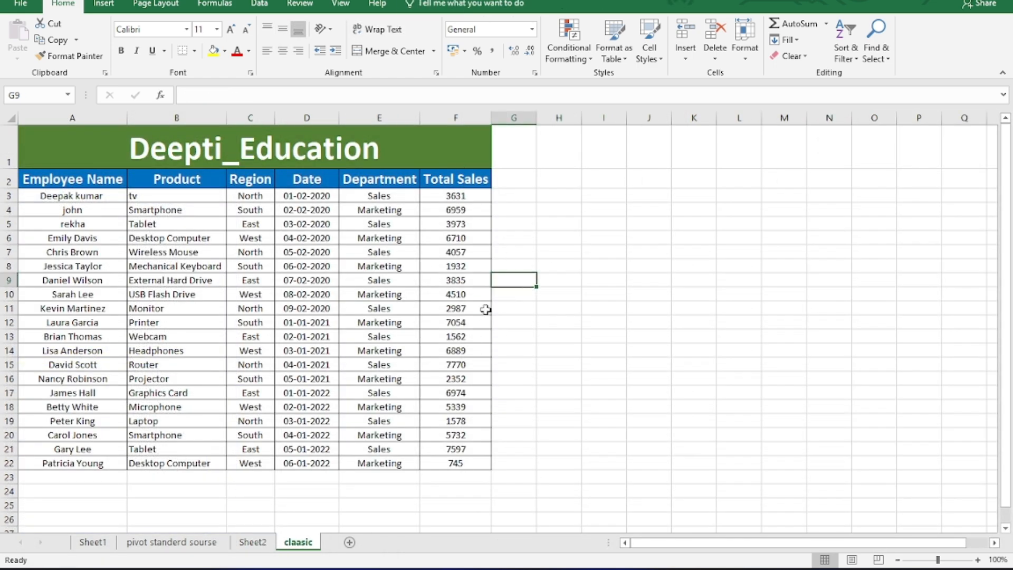
{"action": "left_click", "coordinate": [458, 266]}
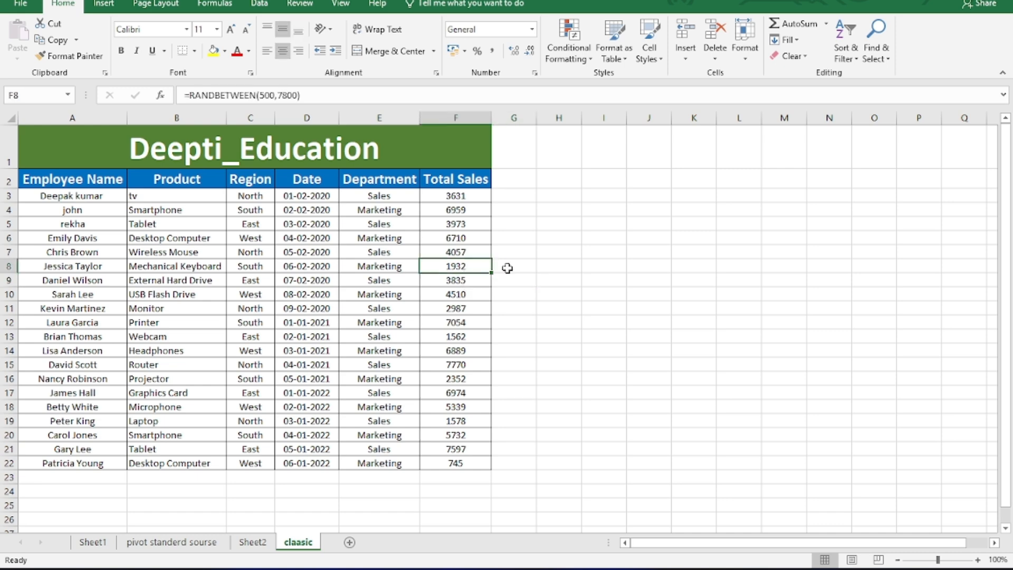
{"action": "type", "text": "="}
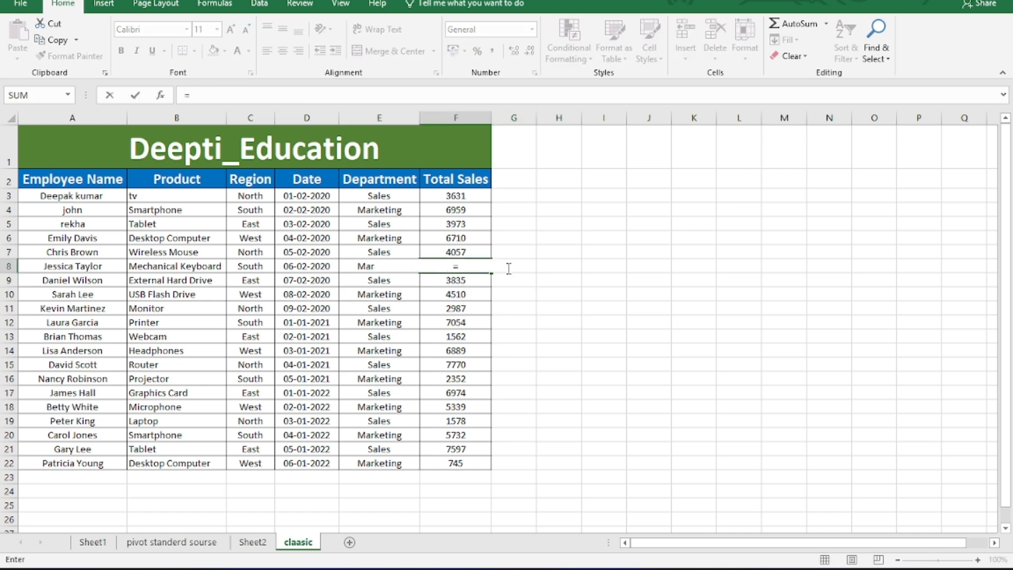
{"action": "type", "text": "1/0"}
{"action": "key", "text": "Return"}
{"action": "left_click", "coordinate": [489, 205]}
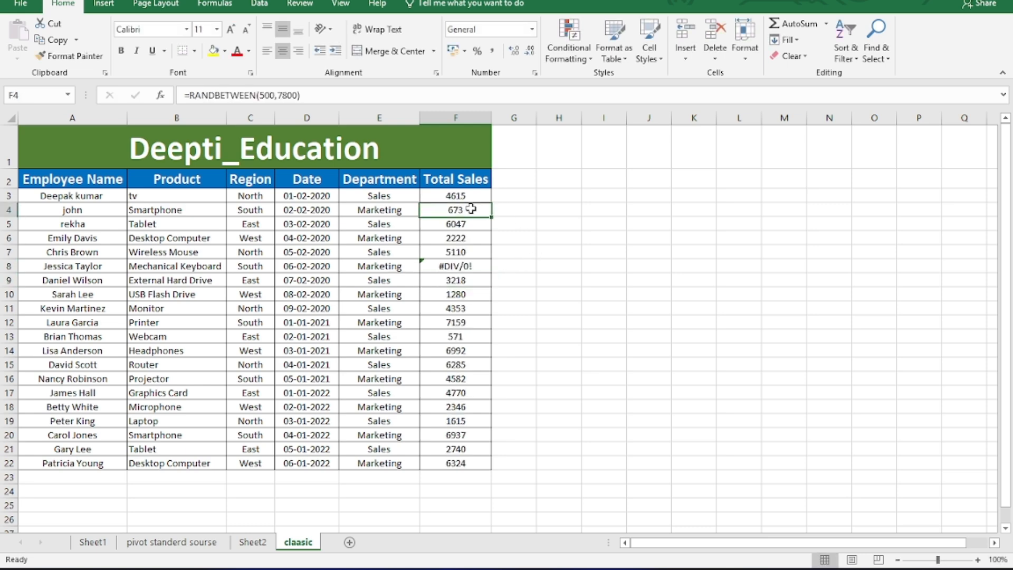
{"action": "key", "text": "Delete"}
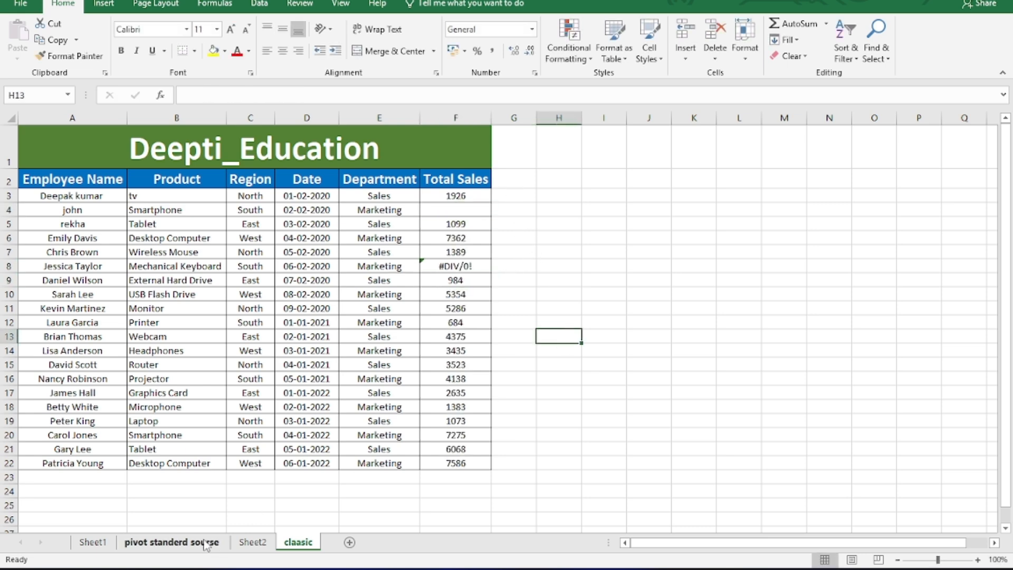
Refresh the PivotTable on Sheet2 from the edited Total Sales data and widen its Total column
{"action": "left_click", "coordinate": [252, 541]}
{"action": "right_click", "coordinate": [157, 293]}
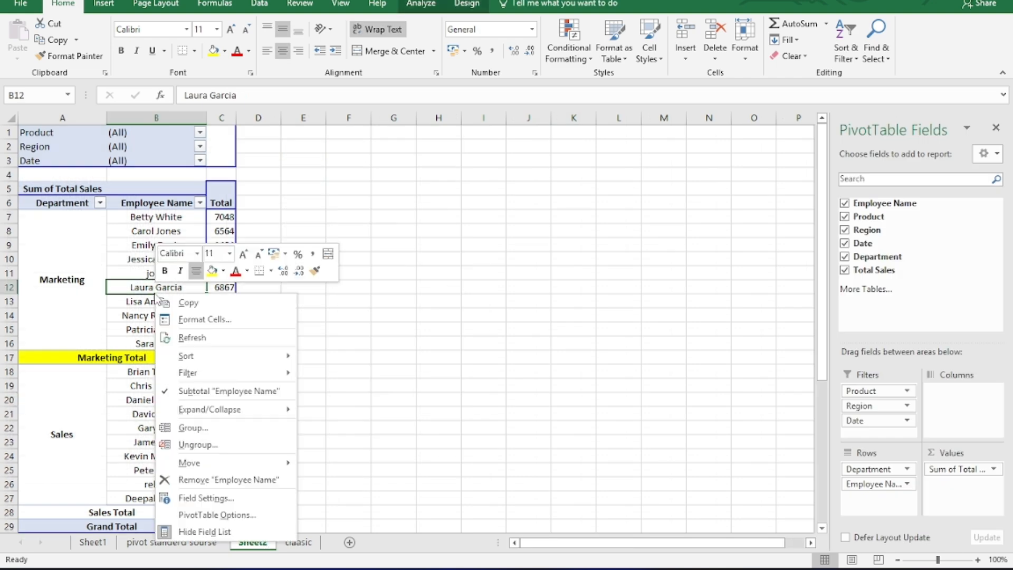
{"action": "left_click", "coordinate": [205, 346]}
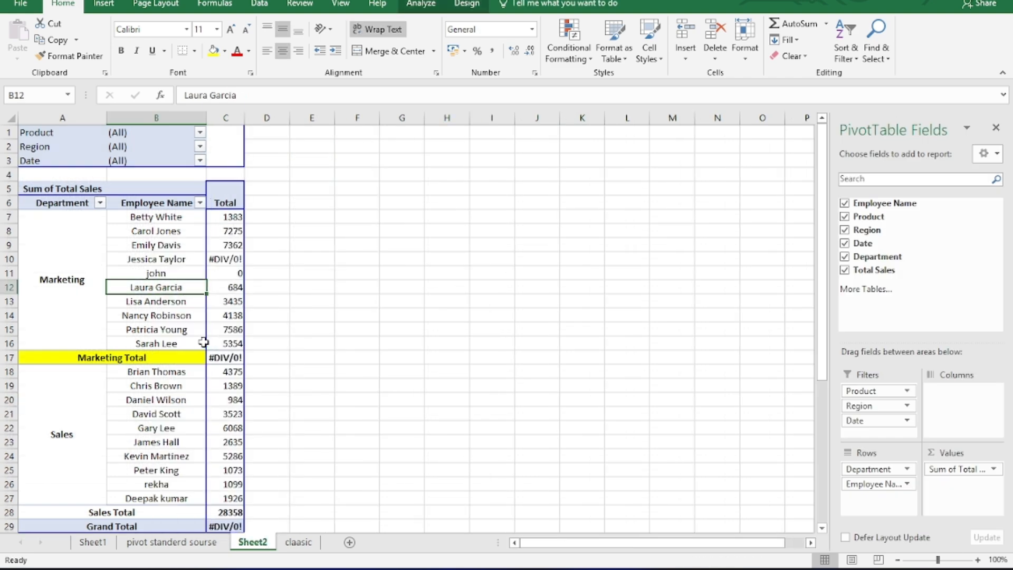
{"action": "left_click", "coordinate": [225, 275]}
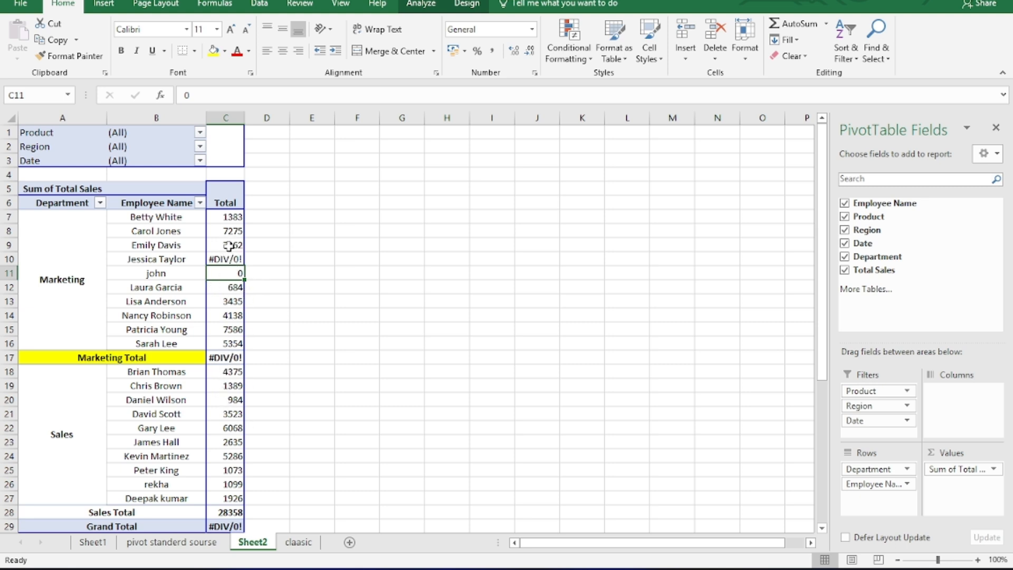
{"action": "left_click_drag", "start_coordinate": [244, 117], "coordinate": [284, 117]}
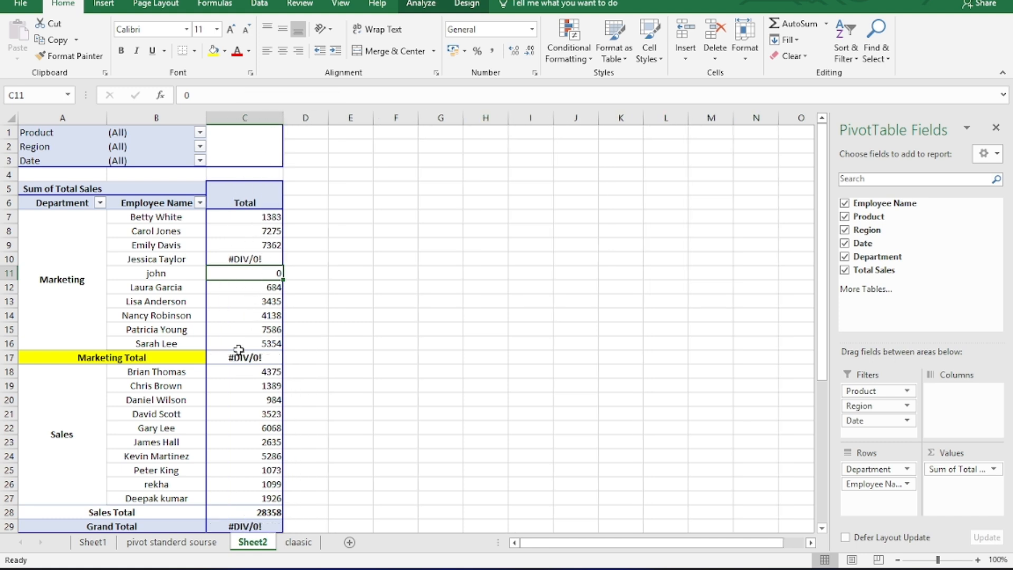
Set the PivotTable to show _ for error values and turn on the replacement display for empty cells
{"action": "right_click", "coordinate": [176, 311]}
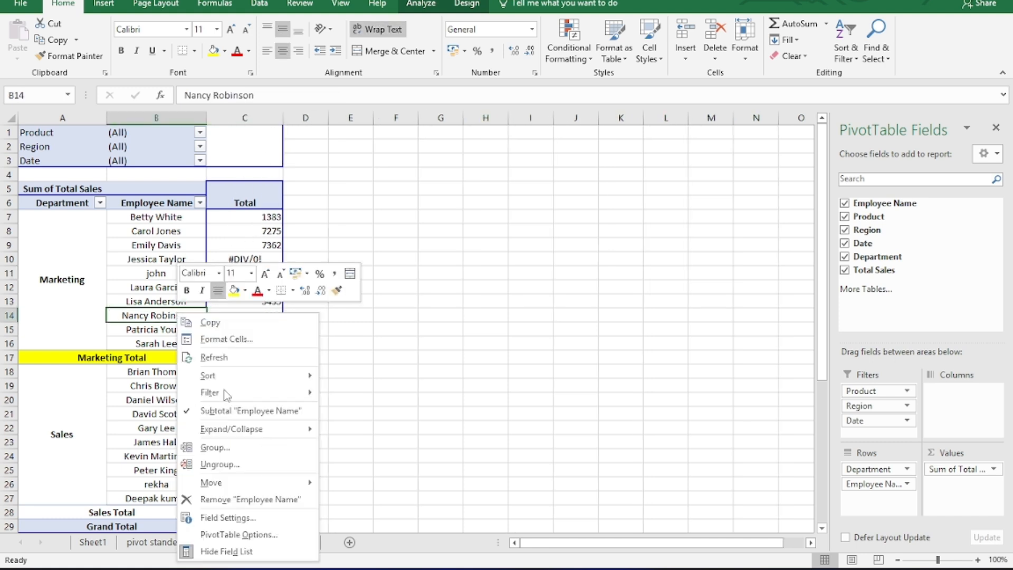
{"action": "left_click", "coordinate": [240, 535]}
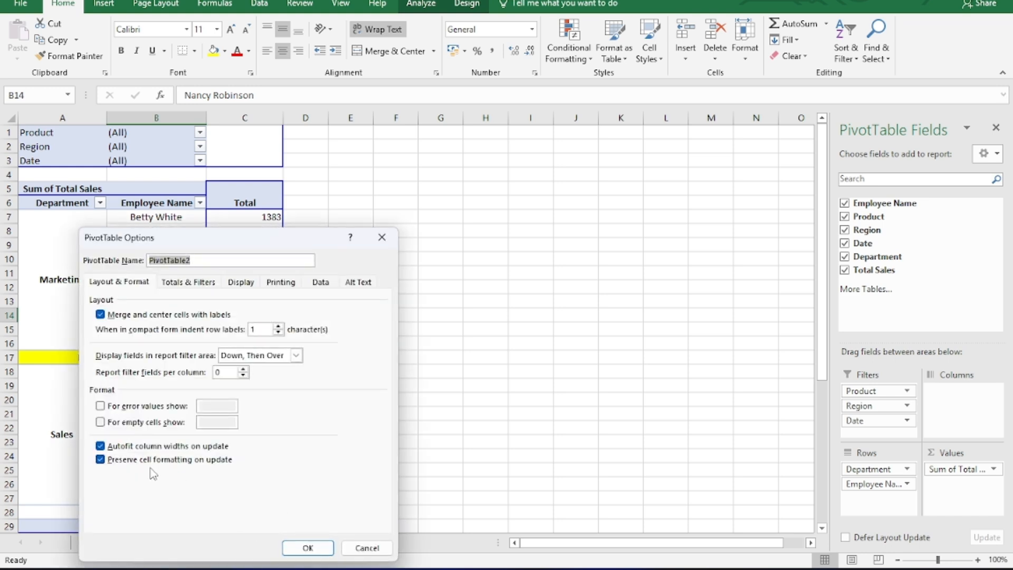
{"action": "left_click", "coordinate": [127, 405]}
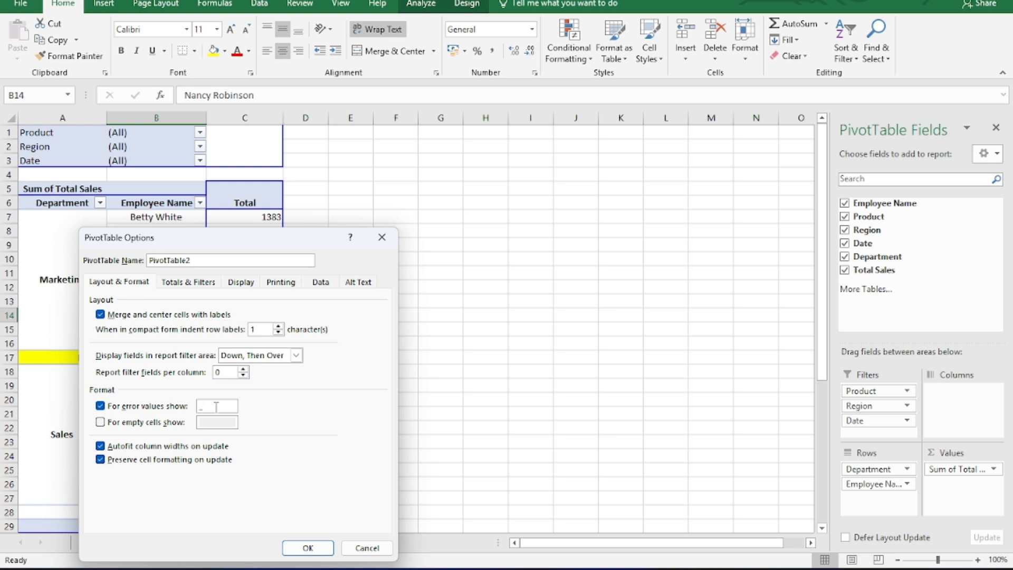
{"action": "left_click", "coordinate": [102, 422]}
{"action": "left_click", "coordinate": [223, 423]}
{"action": "left_click", "coordinate": [306, 546]}
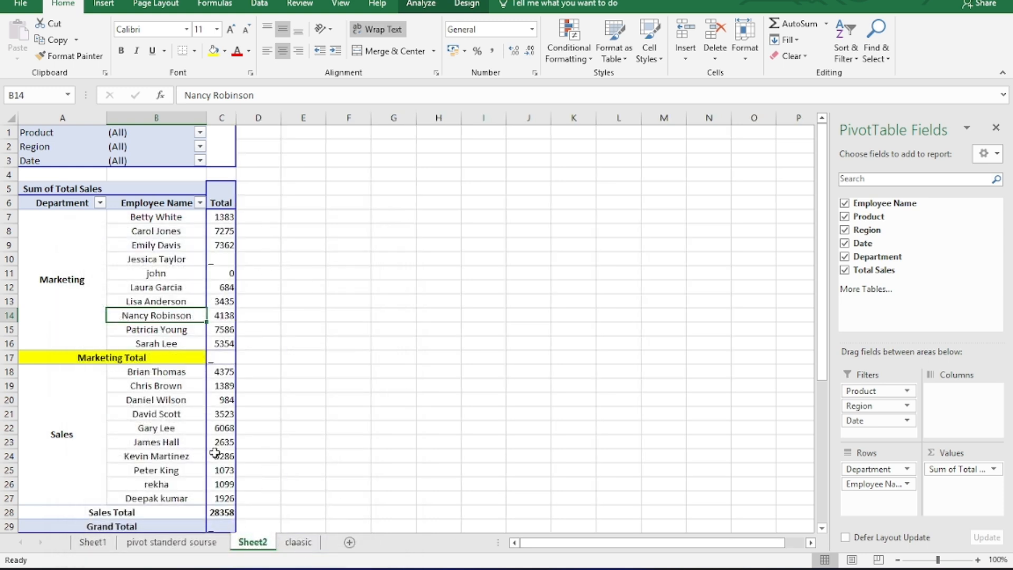
Widen column C so the PivotTable's Total values have more room
{"action": "left_click_drag", "start_coordinate": [236, 118], "coordinate": [297, 119]}
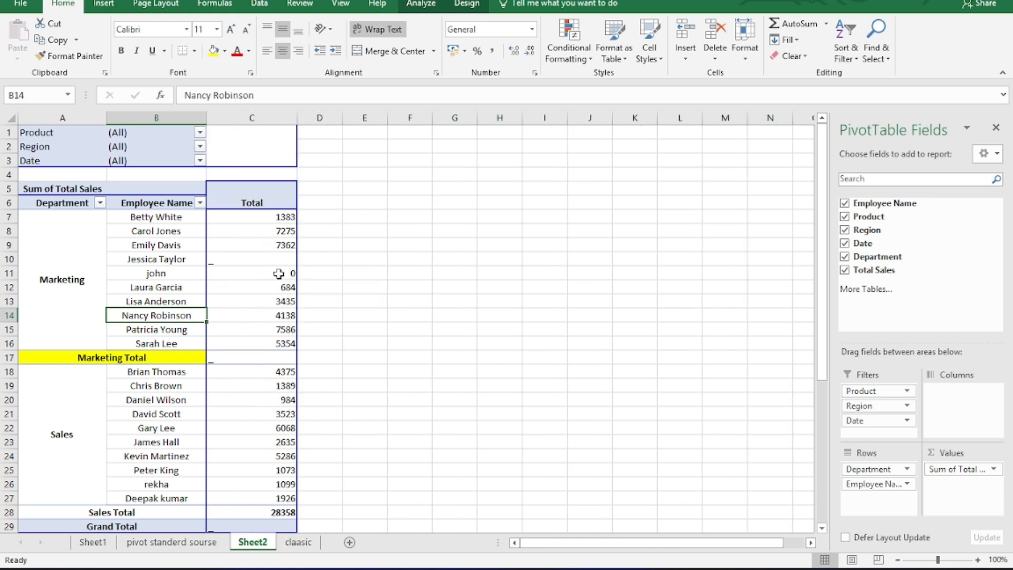
{"action": "mouse_move", "coordinate": [260, 278]}
{"action": "left_click", "coordinate": [200, 160]}
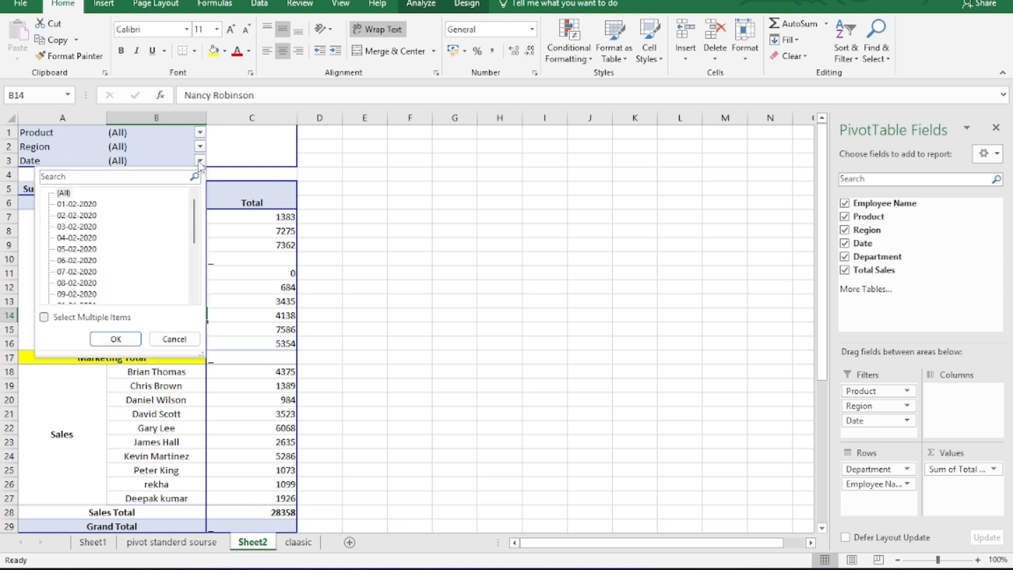
{"action": "left_click", "coordinate": [43, 317]}
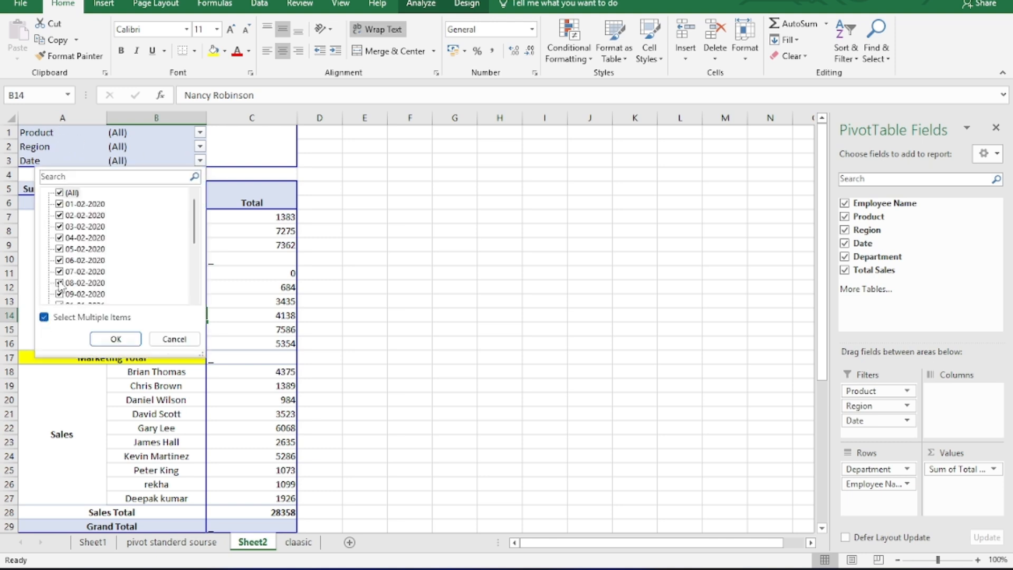
{"action": "left_click", "coordinate": [173, 338]}
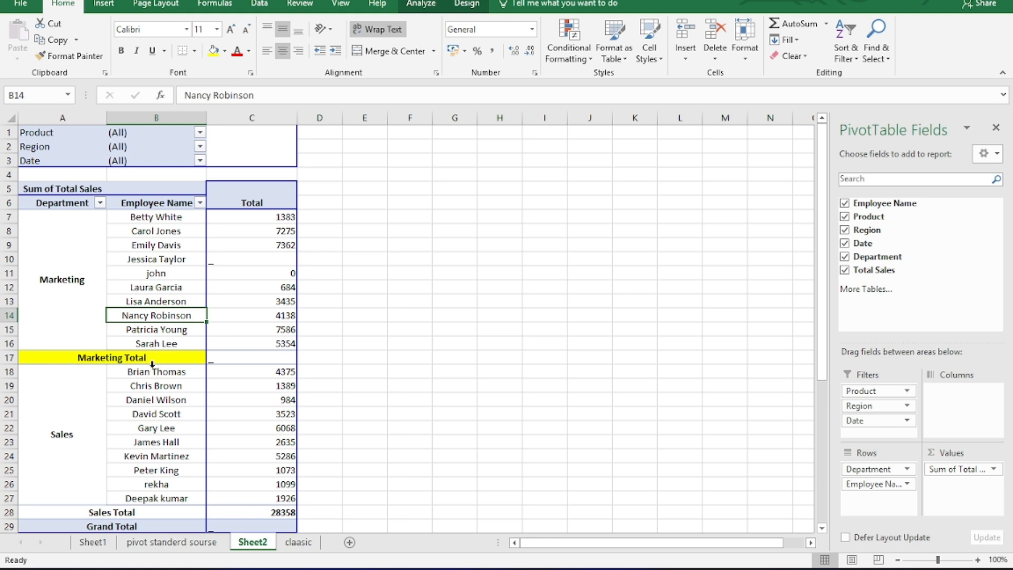
Set the PivotTable's report filter fields to display Over, Then Down with 3 fields per row
{"action": "right_click", "coordinate": [163, 344]}
{"action": "left_click", "coordinate": [222, 319]}
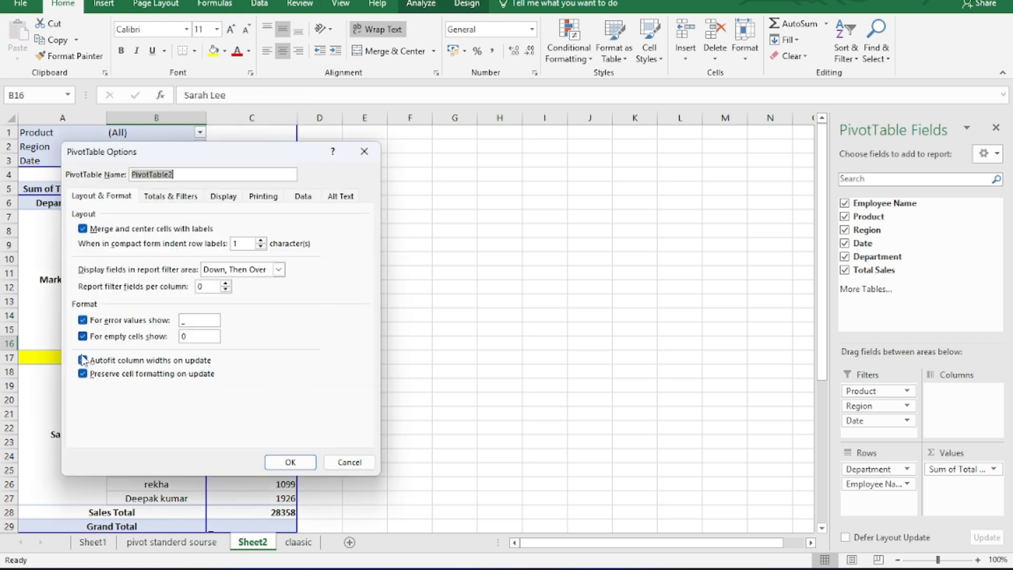
{"action": "left_click", "coordinate": [278, 269]}
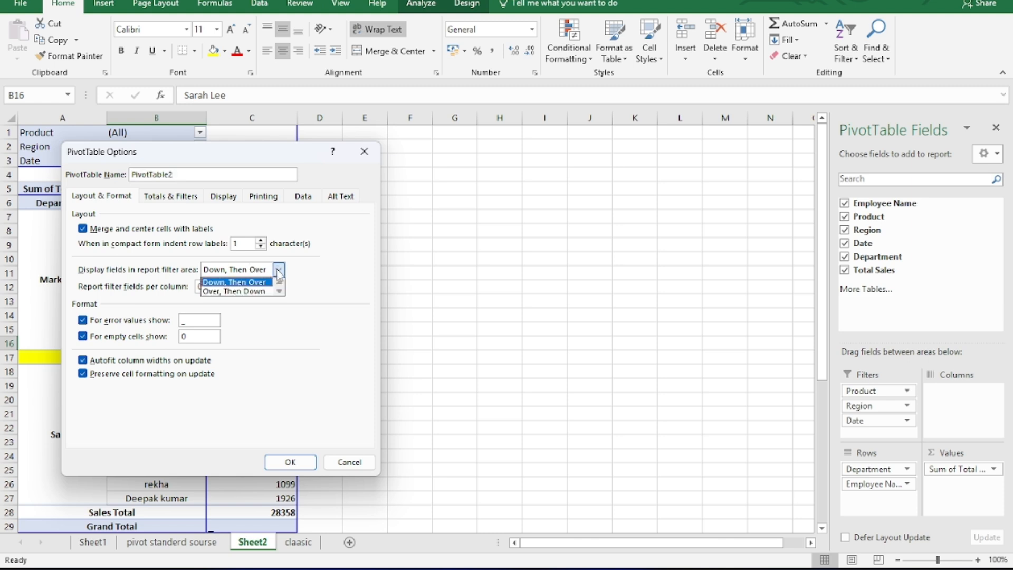
{"action": "left_click", "coordinate": [237, 292]}
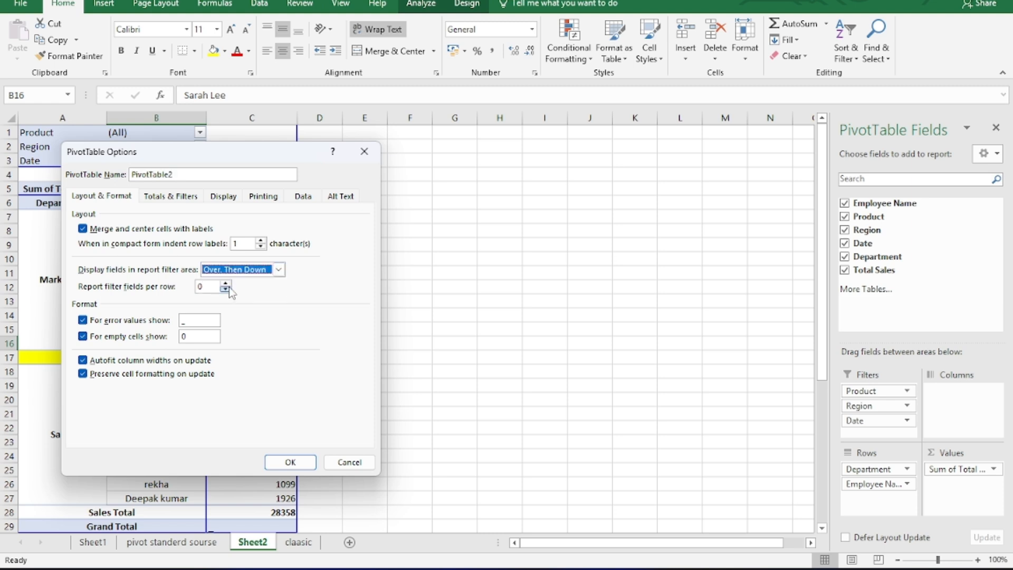
{"action": "left_click", "coordinate": [224, 284]}
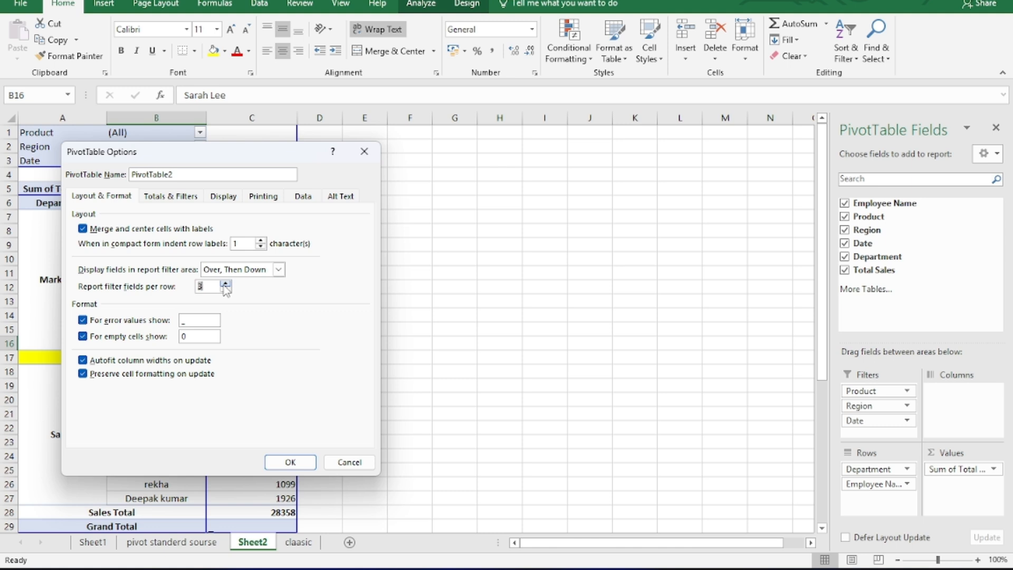
{"action": "left_click", "coordinate": [290, 462]}
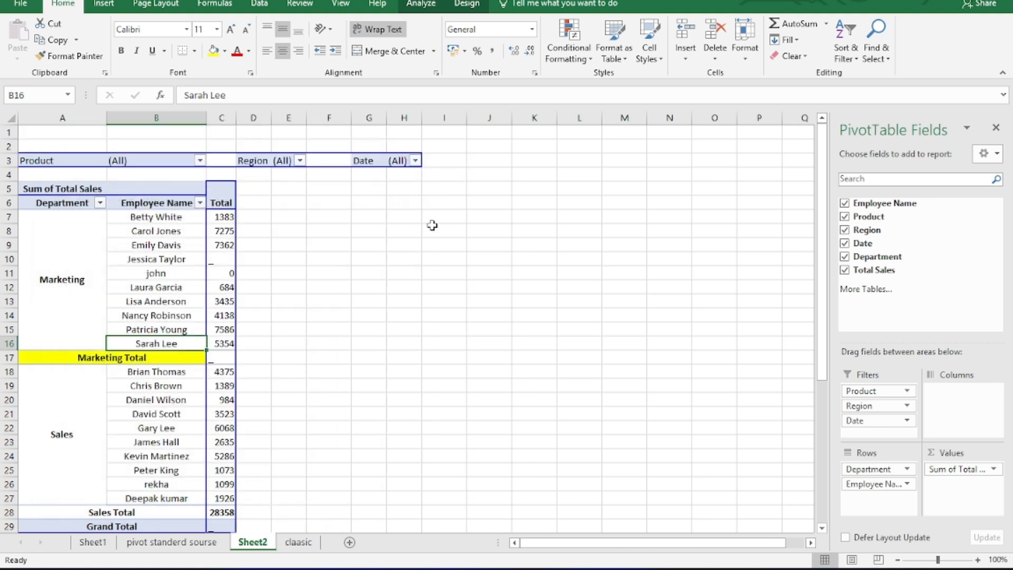
{"action": "scroll", "coordinate": [335, 301], "scroll_direction": "down", "scroll_amount": 1}
{"action": "scroll", "coordinate": [334, 317], "scroll_direction": "up", "scroll_amount": 1}
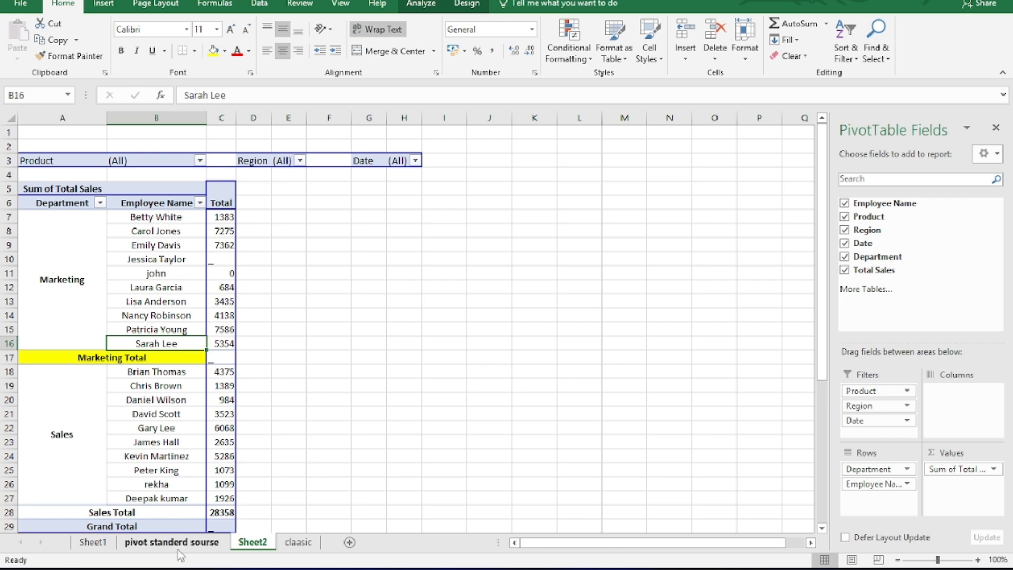
Replace the employee names in cells A3 and A5 of the claasic sheet with new names
{"action": "left_click", "coordinate": [297, 541]}
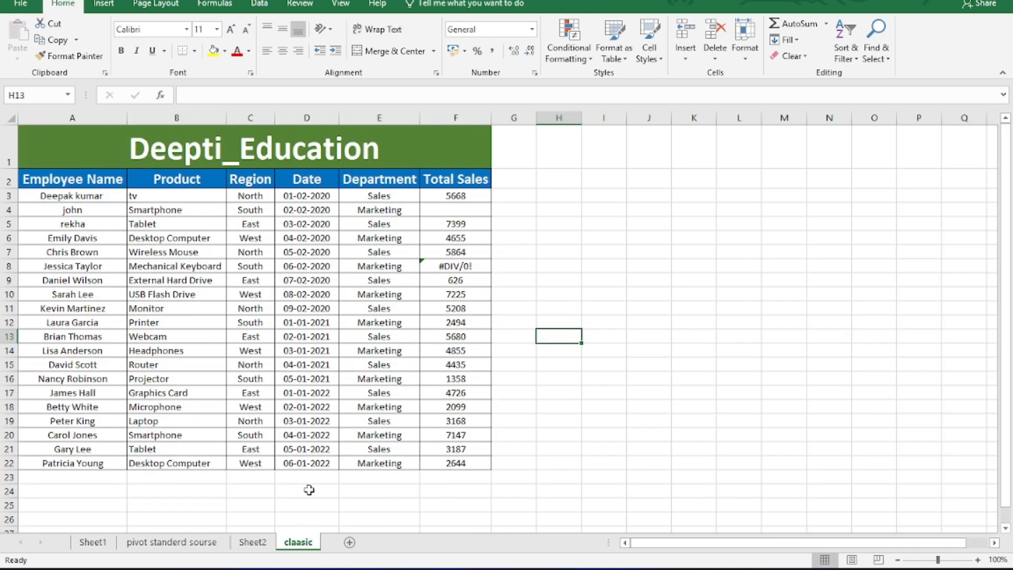
{"action": "left_click", "coordinate": [82, 198]}
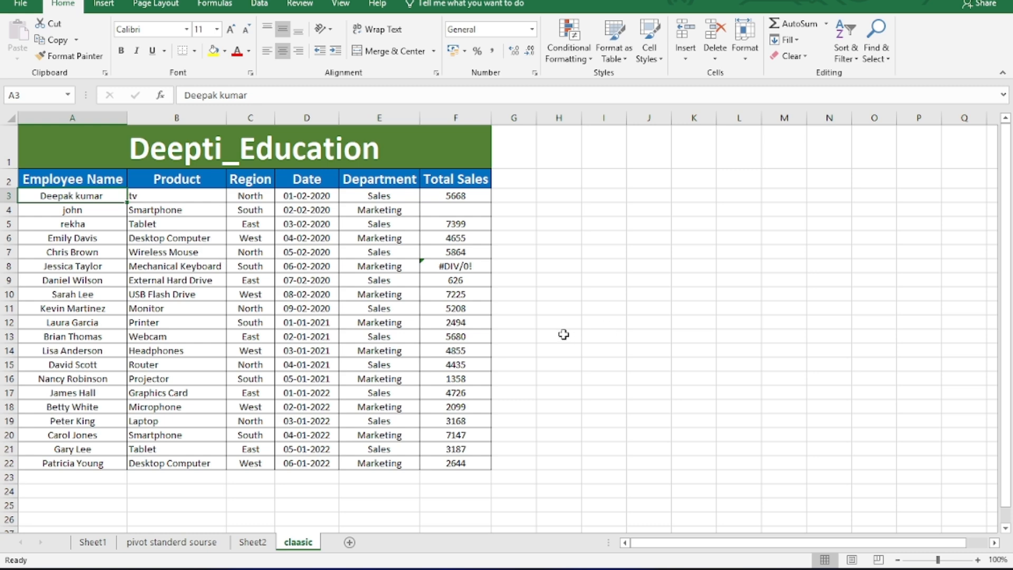
{"action": "type", "text": "s"}
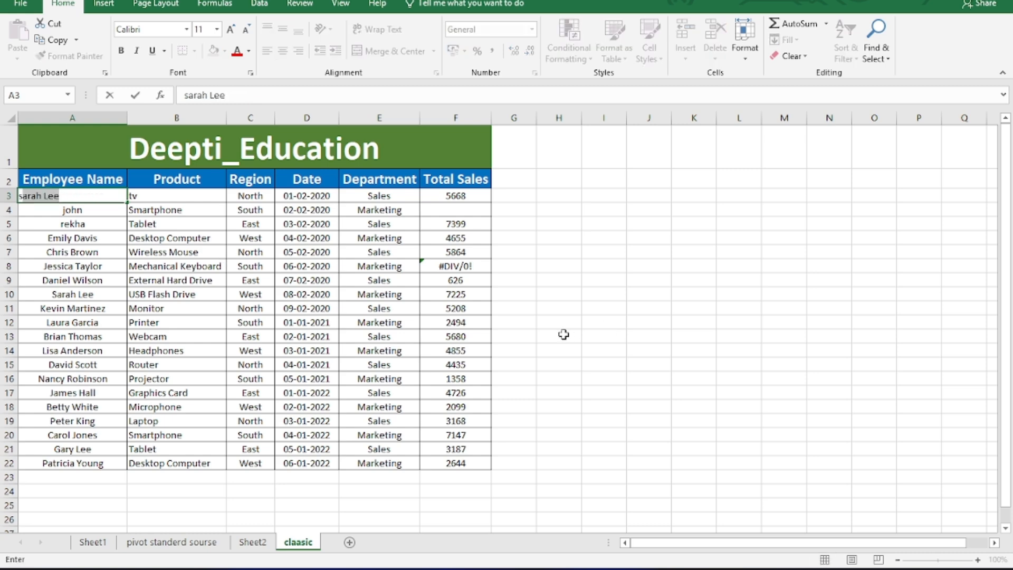
{"action": "key", "text": "BackSpace"}
{"action": "type", "text": "ram"}
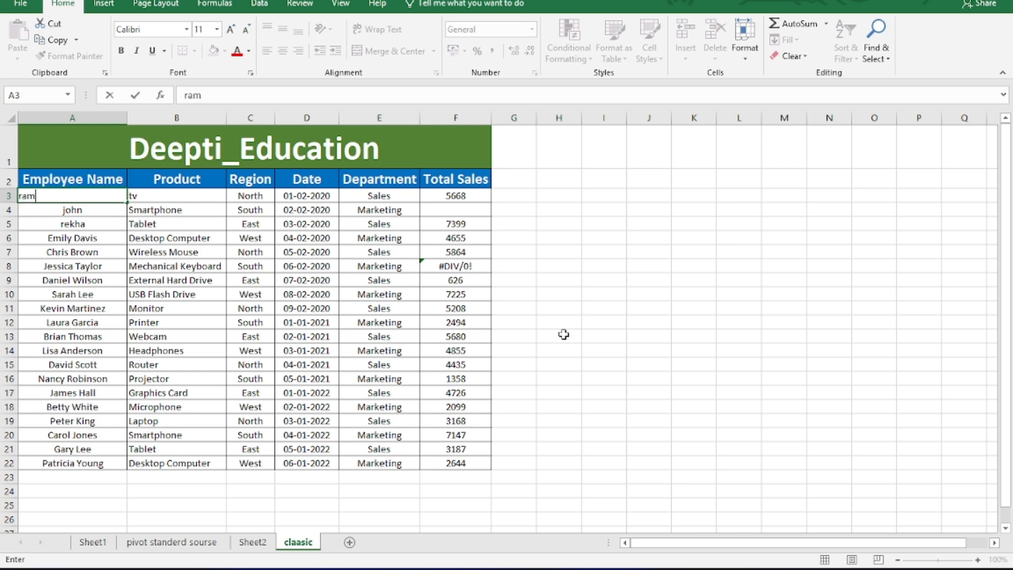
{"action": "type", "text": " kk"}
{"action": "left_click", "coordinate": [111, 393]}
{"action": "left_click", "coordinate": [83, 222]}
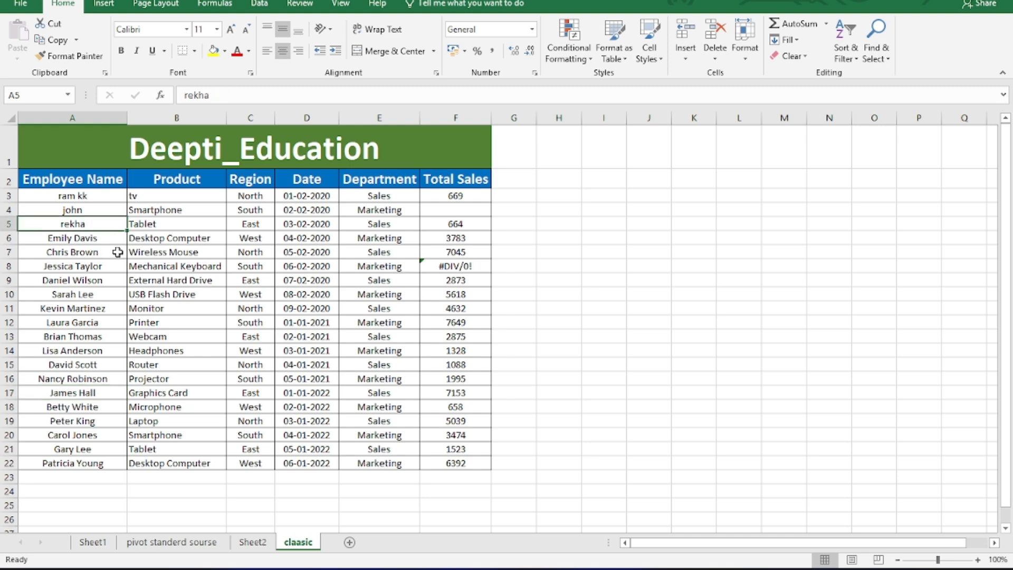
{"action": "type", "text": "sunit a j"}
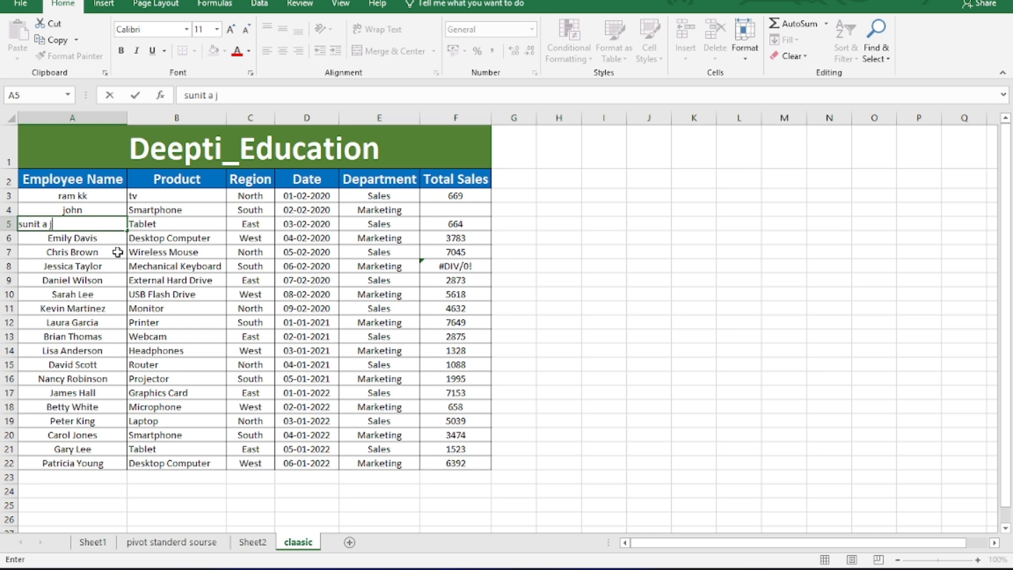
{"action": "left_click", "coordinate": [246, 350]}
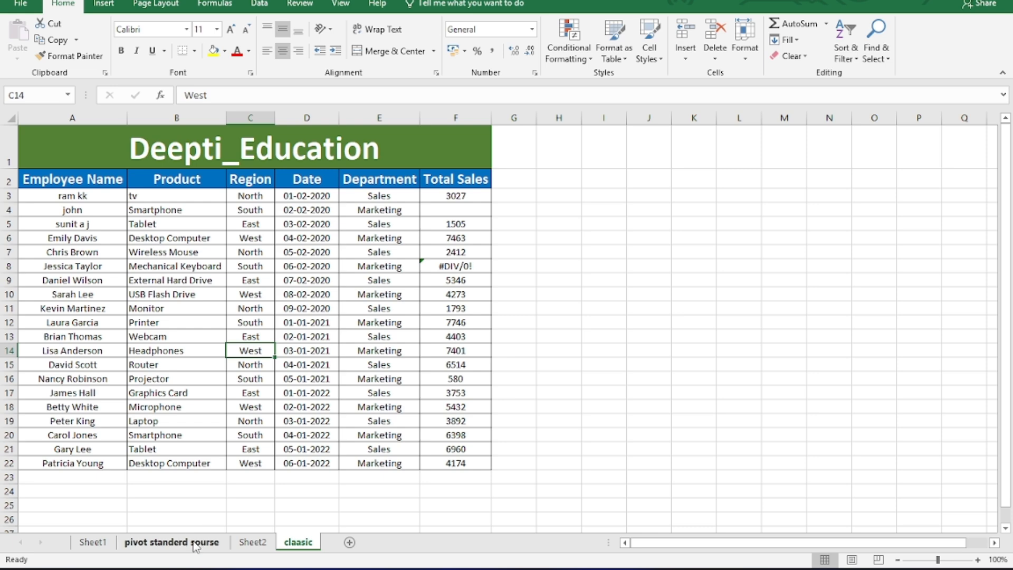
Refresh the PivotTable on Sheet2 from the edited employee data
{"action": "left_click", "coordinate": [253, 543]}
{"action": "right_click", "coordinate": [141, 303]}
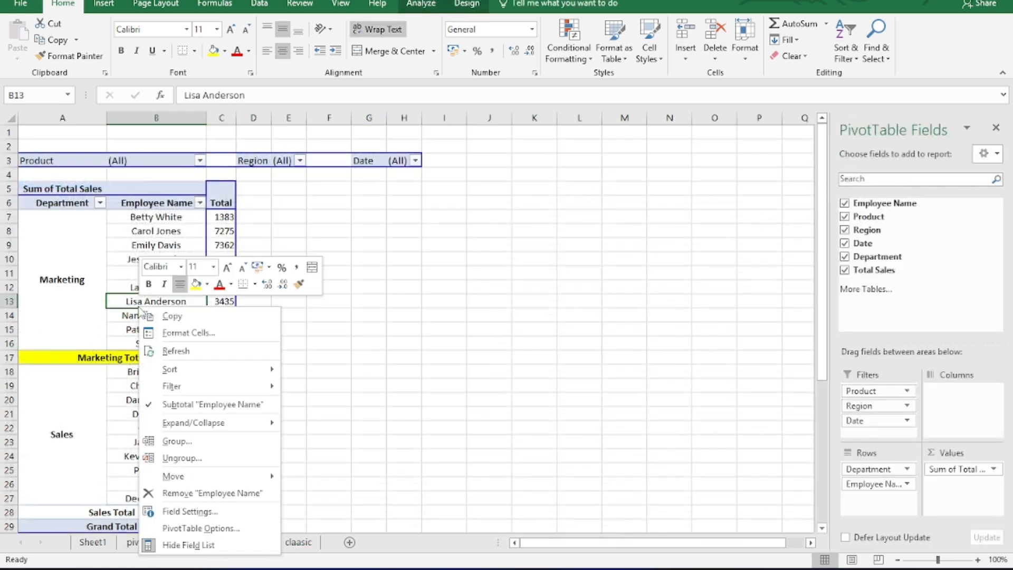
{"action": "left_click", "coordinate": [180, 349]}
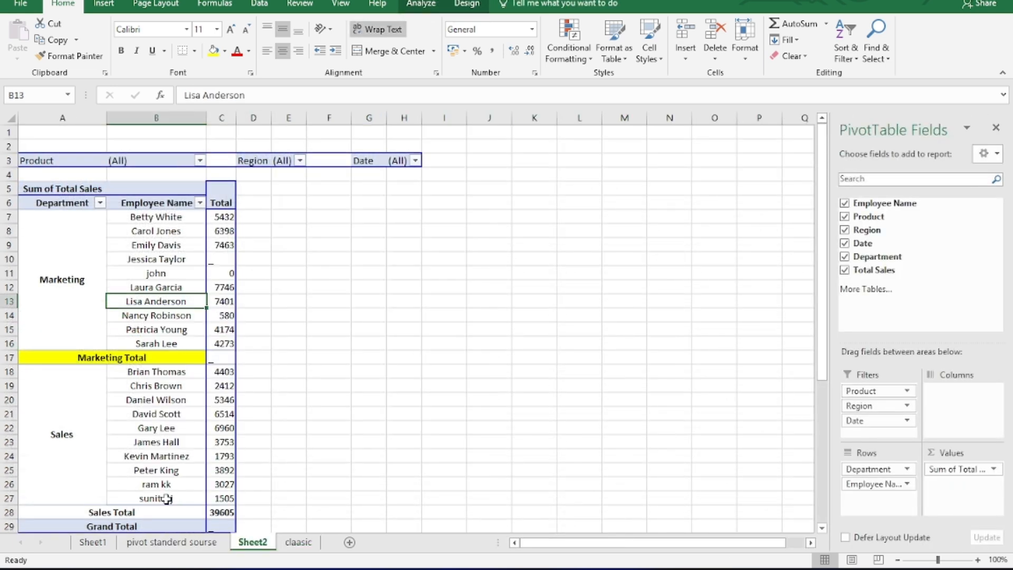
Check the refreshed PivotTable and its Employee Name filter list for names removed from the source data
{"action": "scroll", "coordinate": [169, 471], "scroll_direction": "down", "scroll_amount": 1}
{"action": "scroll", "coordinate": [177, 449], "scroll_direction": "up", "scroll_amount": 1}
{"action": "left_click", "coordinate": [199, 203]}
{"action": "scroll", "coordinate": [79, 369], "scroll_direction": "down", "scroll_amount": 7}
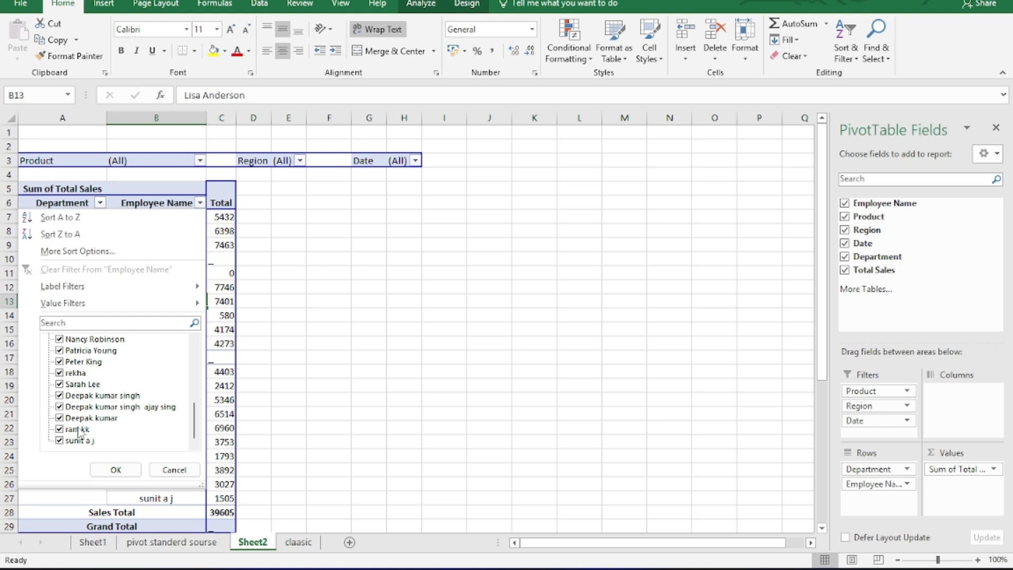
{"action": "scroll", "coordinate": [113, 406], "scroll_direction": "up", "scroll_amount": 5}
{"action": "scroll", "coordinate": [121, 400], "scroll_direction": "up", "scroll_amount": 1}
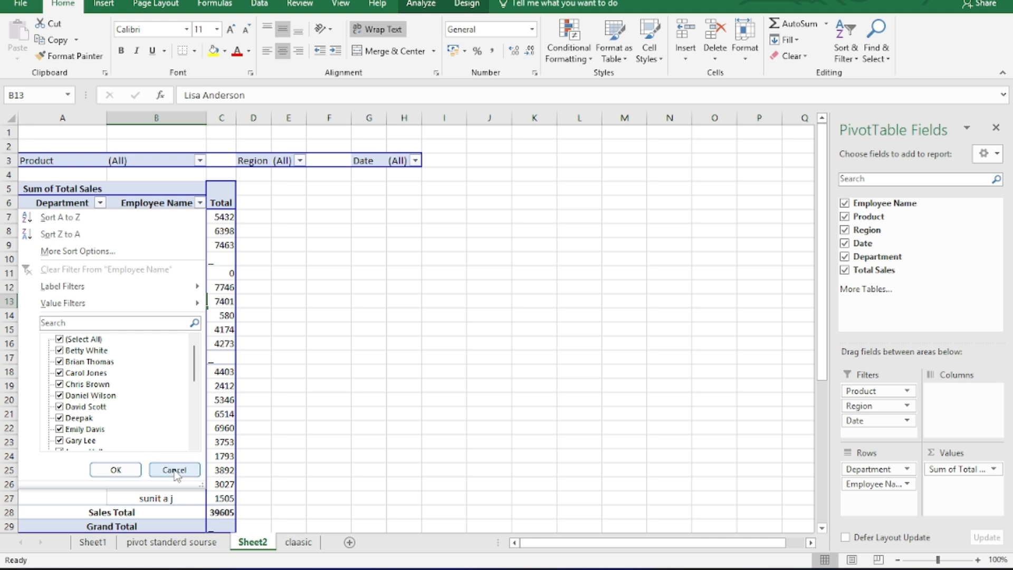
{"action": "scroll", "coordinate": [102, 416], "scroll_direction": "down", "scroll_amount": 3}
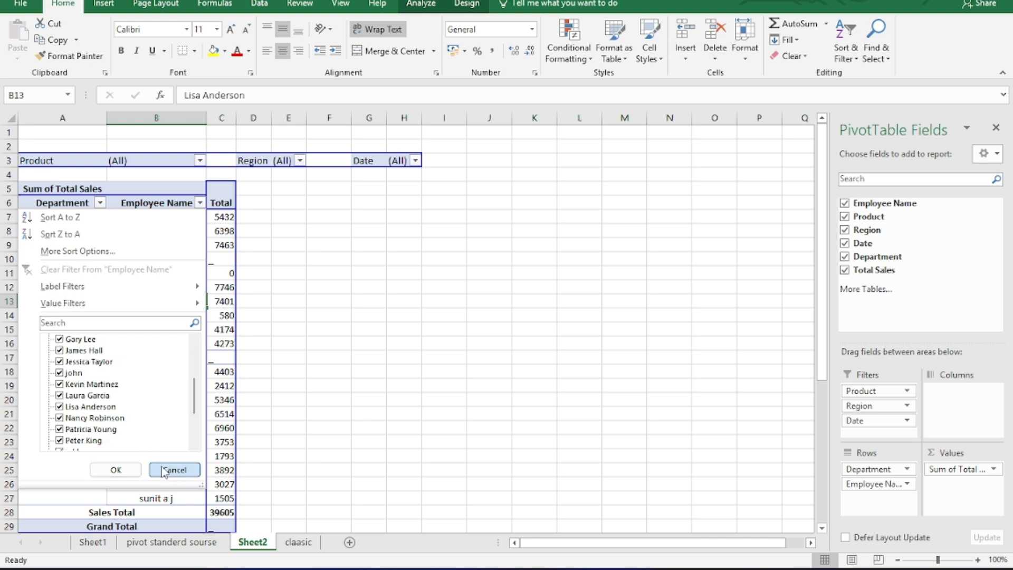
{"action": "left_click", "coordinate": [164, 471]}
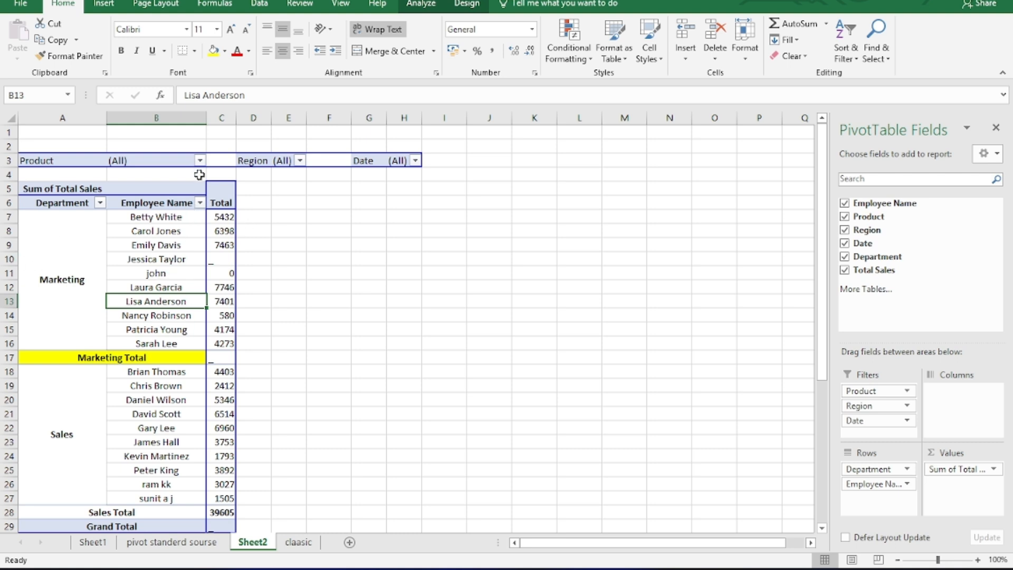
Set the number of deleted items to retain per field to None and refresh the PivotTable
{"action": "left_click", "coordinate": [420, 3]}
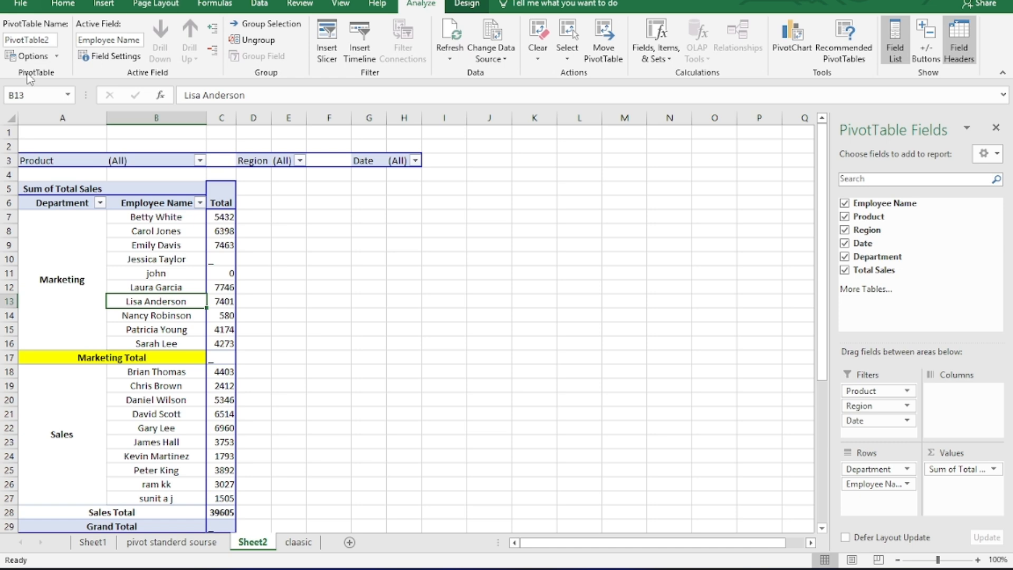
{"action": "left_click", "coordinate": [56, 57]}
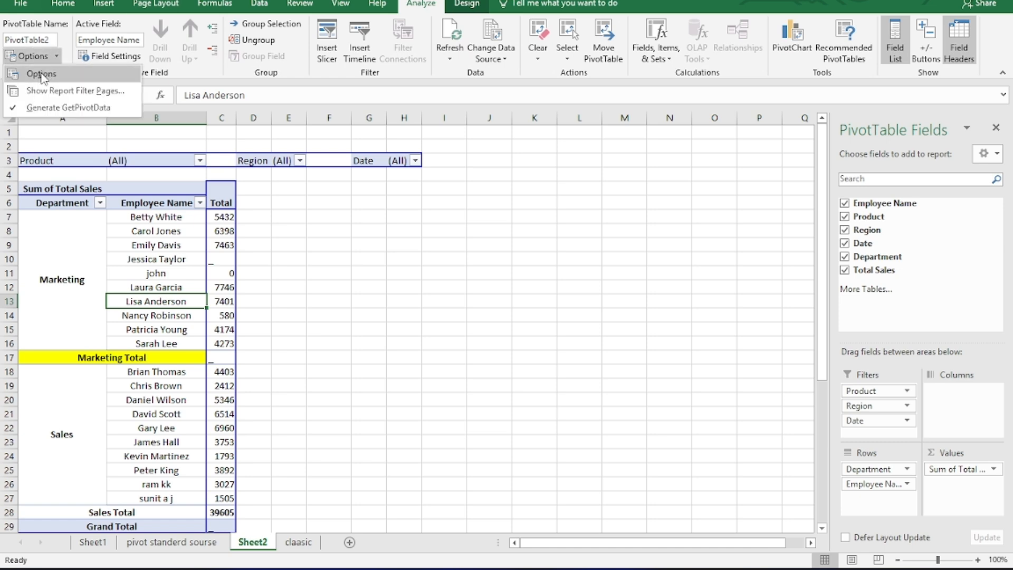
{"action": "left_click", "coordinate": [45, 73]}
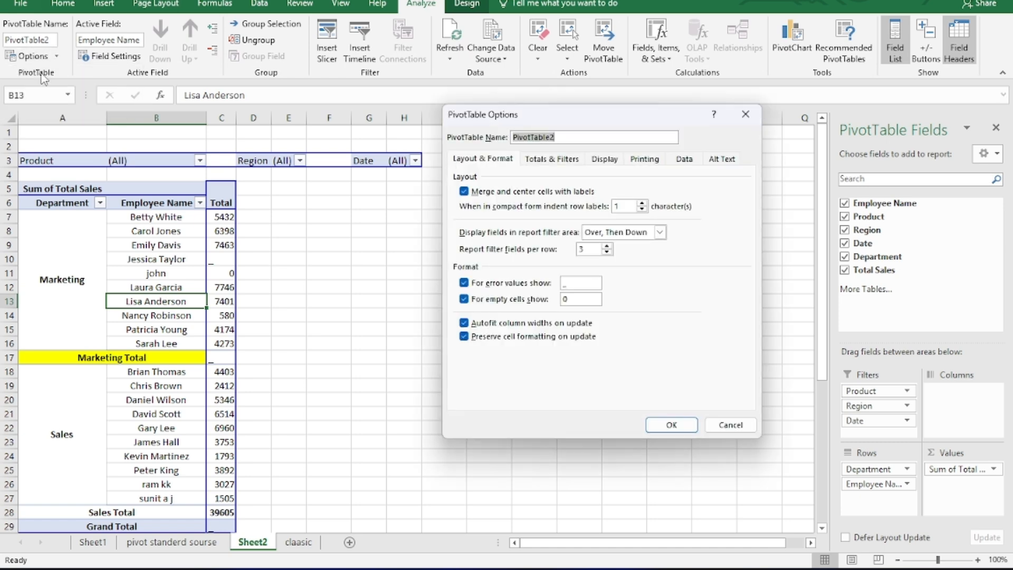
{"action": "left_click", "coordinate": [695, 160]}
{"action": "left_click", "coordinate": [640, 251]}
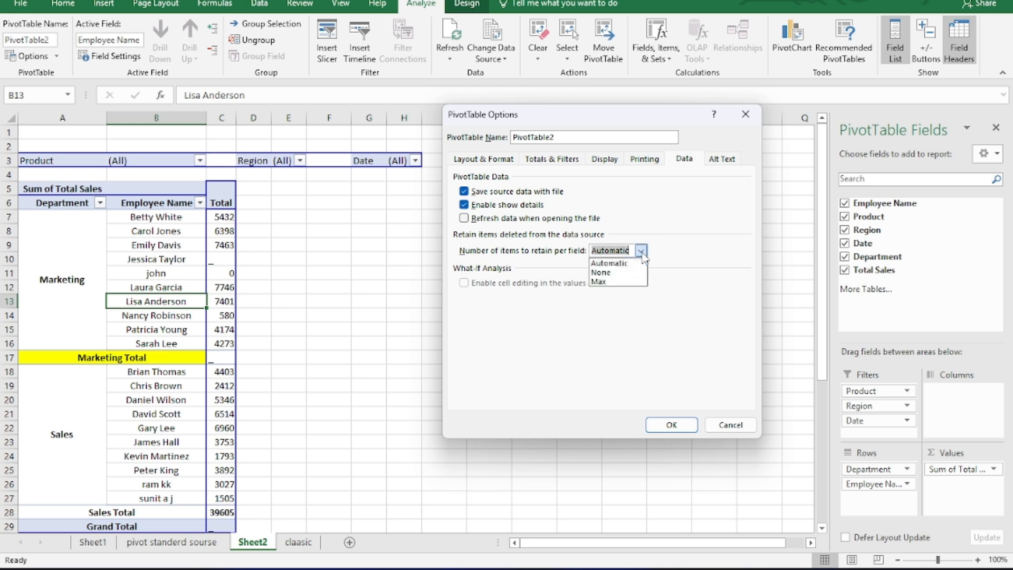
{"action": "left_click", "coordinate": [617, 273]}
{"action": "left_click", "coordinate": [666, 425]}
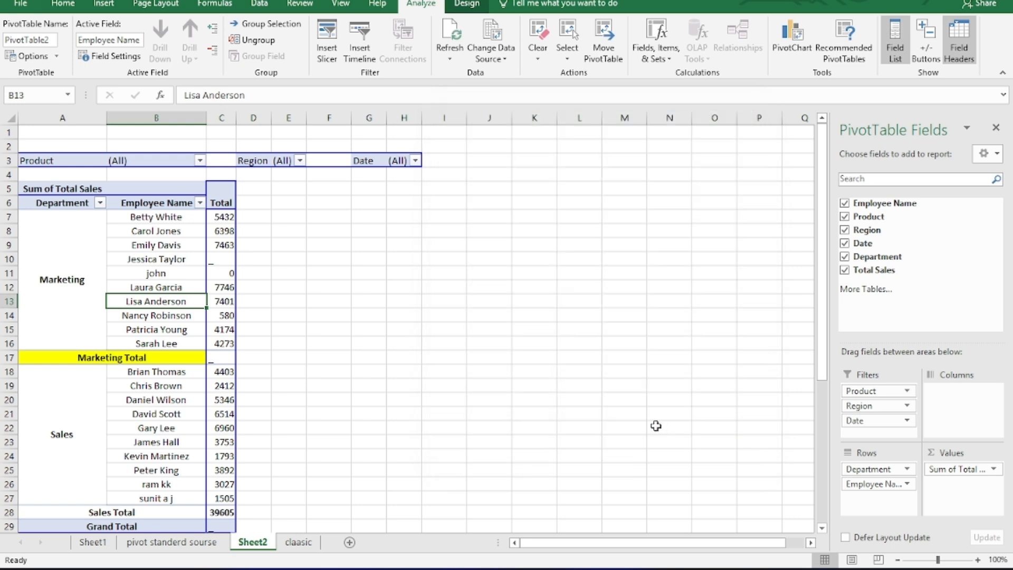
{"action": "right_click", "coordinate": [158, 271]}
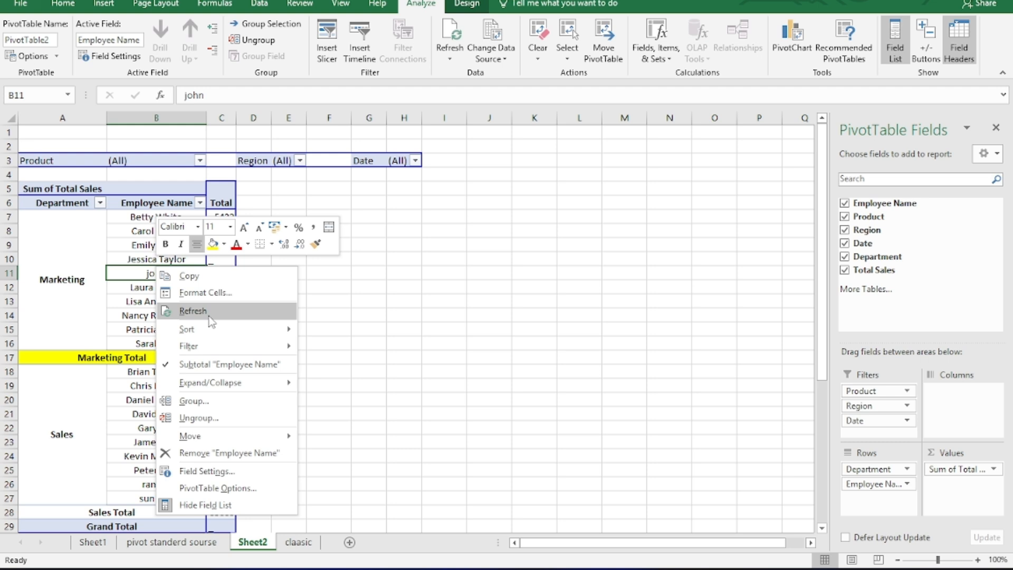
{"action": "left_click", "coordinate": [193, 311]}
Review the Employee Name filter list again to see whether old employee names are still listed
{"action": "left_click", "coordinate": [200, 203]}
{"action": "scroll", "coordinate": [100, 408], "scroll_direction": "down", "scroll_amount": 3}
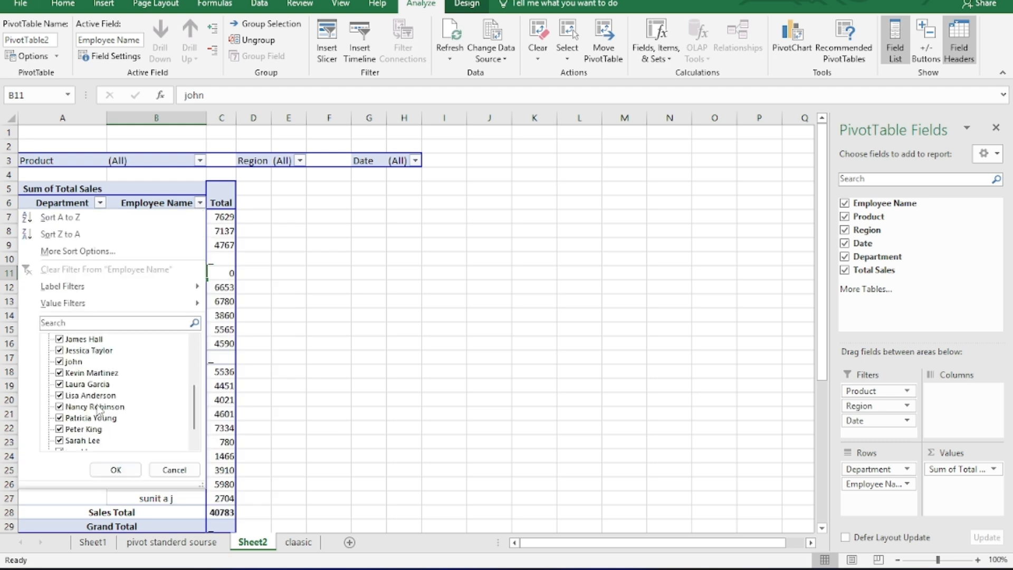
{"action": "scroll", "coordinate": [105, 441], "scroll_direction": "up", "scroll_amount": 2}
{"action": "scroll", "coordinate": [105, 441], "scroll_direction": "down", "scroll_amount": 2}
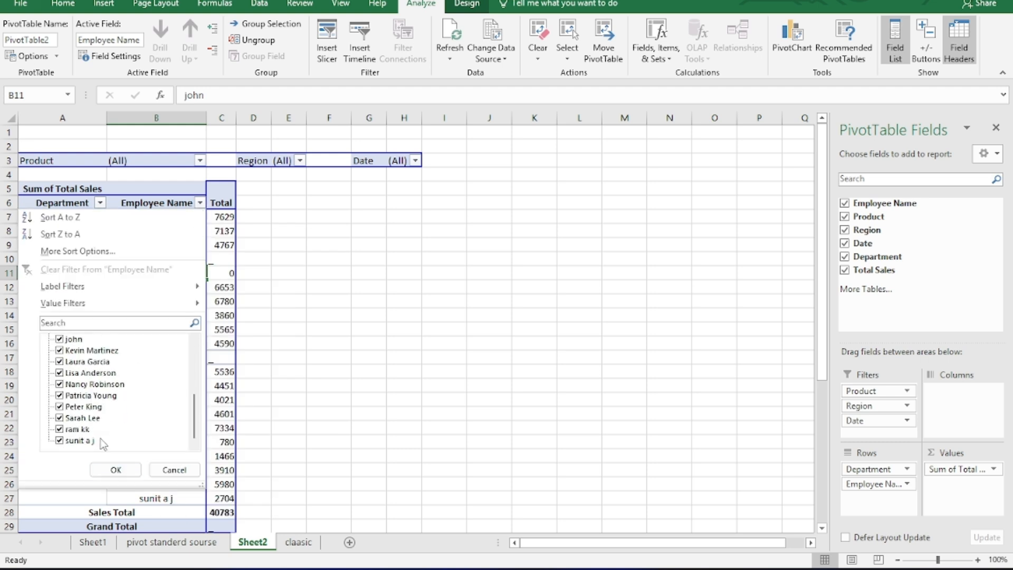
{"action": "scroll", "coordinate": [92, 422], "scroll_direction": "up", "scroll_amount": 3}
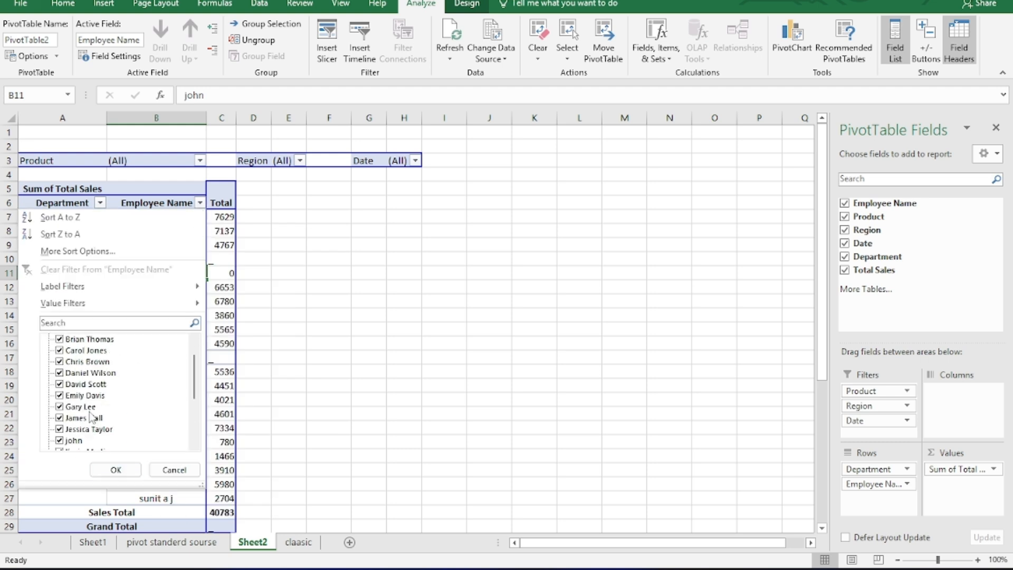
{"action": "left_click", "coordinate": [175, 468]}
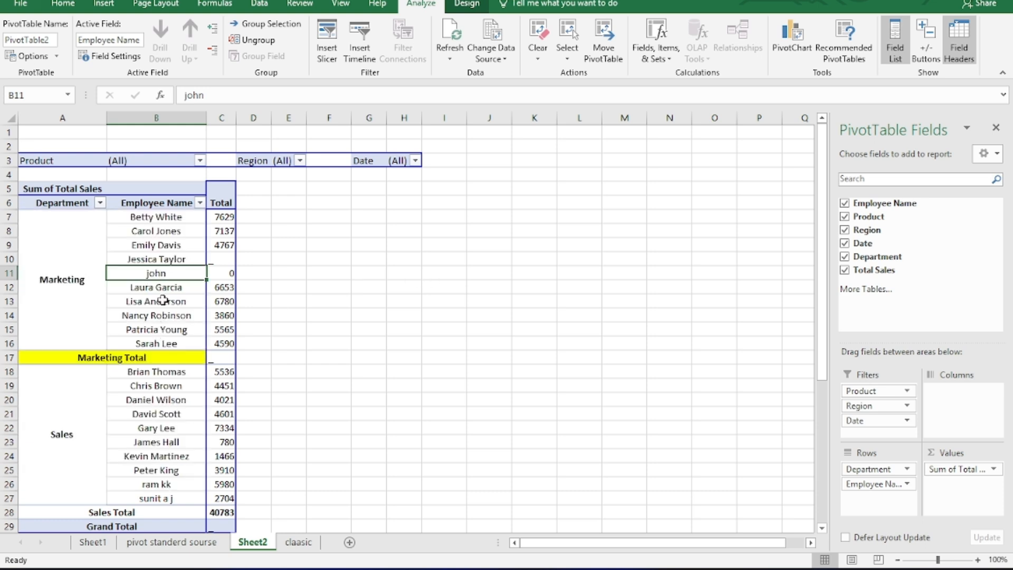
{"action": "left_click", "coordinate": [200, 203]}
{"action": "left_click", "coordinate": [305, 232]}
Review the PivotTable's data options, checking the number of deleted items retained per field
{"action": "right_click", "coordinate": [162, 337]}
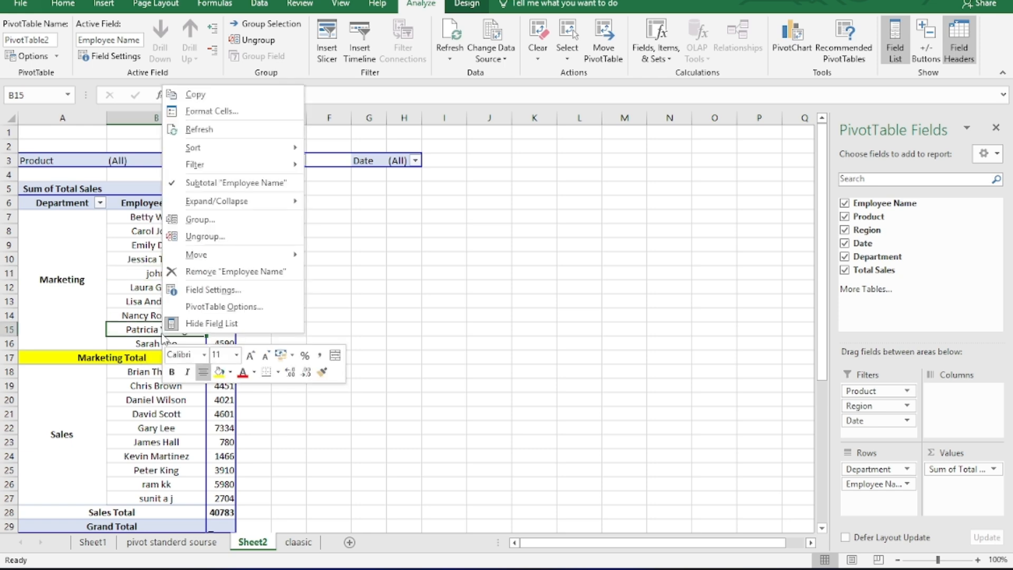
{"action": "left_click", "coordinate": [226, 308]}
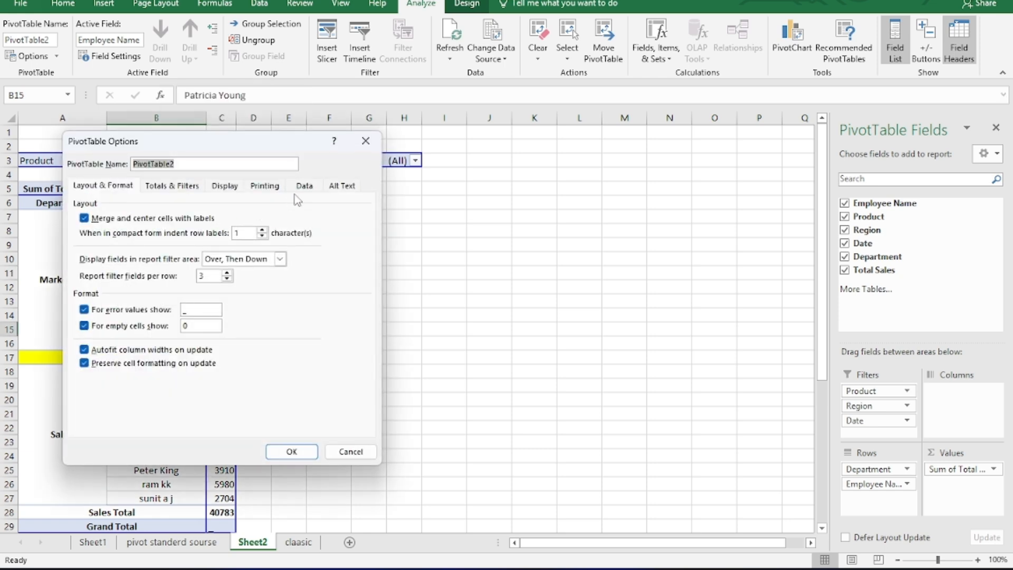
{"action": "left_click", "coordinate": [304, 187]}
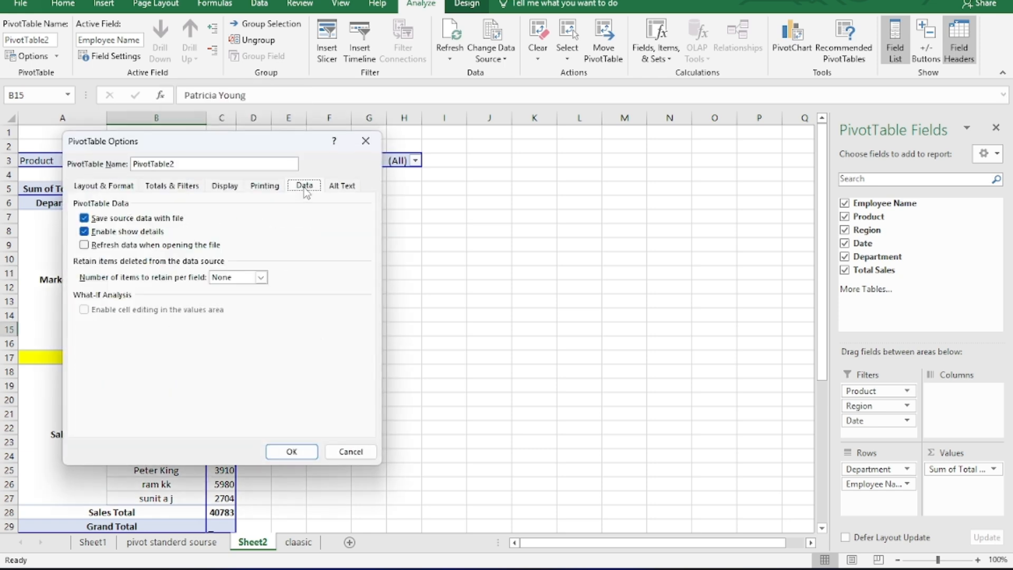
{"action": "left_click", "coordinate": [285, 450]}
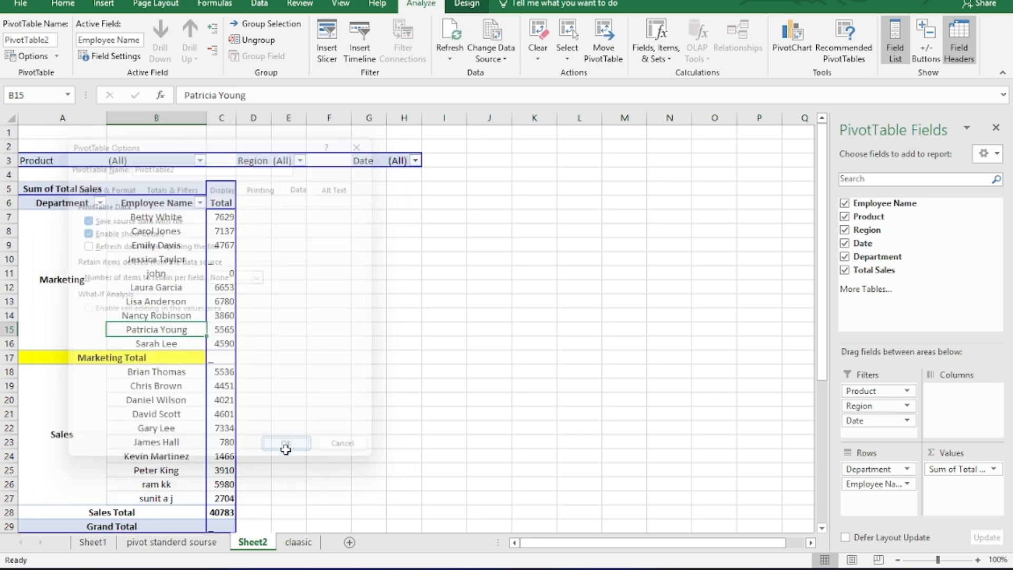
Widen the Total column of the PivotTable on Sheet2
{"action": "left_click", "coordinate": [155, 344]}
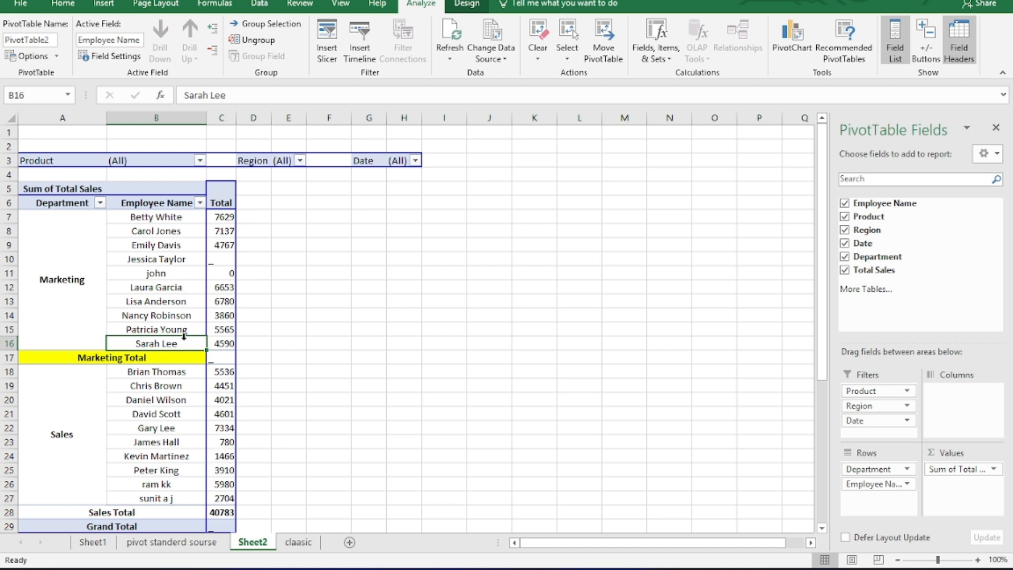
{"action": "left_click", "coordinate": [150, 436]}
{"action": "left_click", "coordinate": [160, 312]}
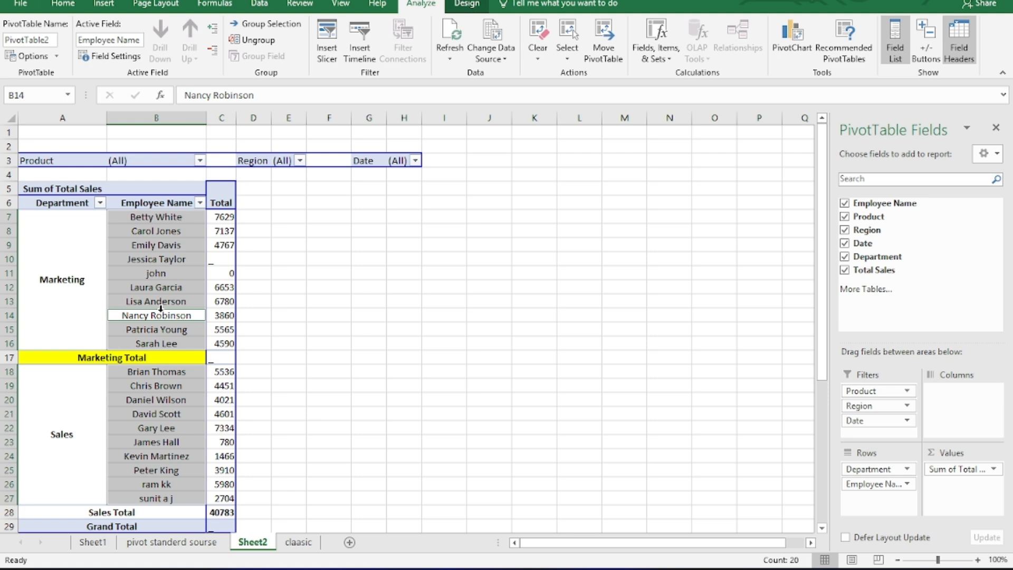
{"action": "left_click", "coordinate": [153, 372]}
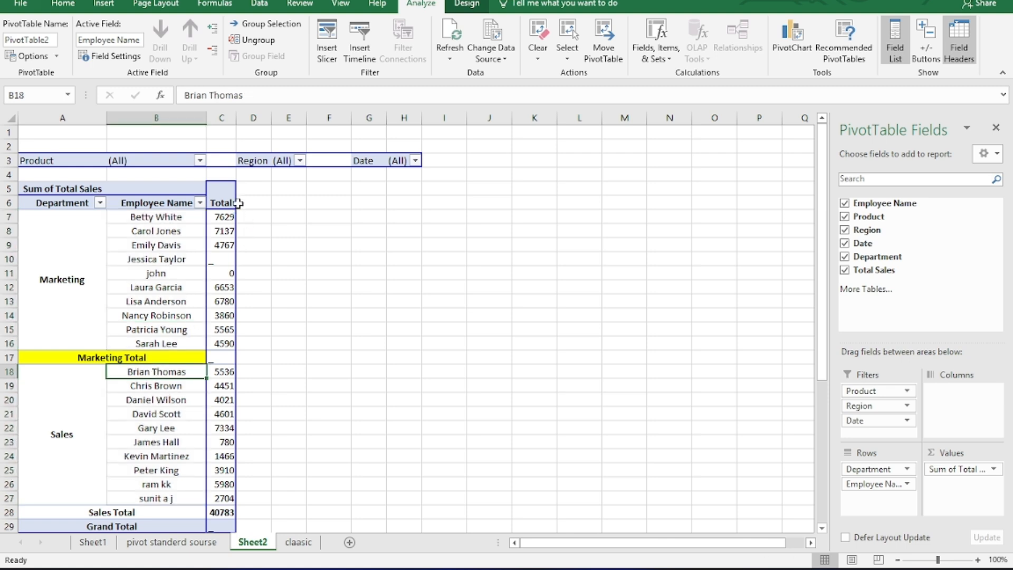
{"action": "left_click_drag", "start_coordinate": [236, 119], "coordinate": [271, 119]}
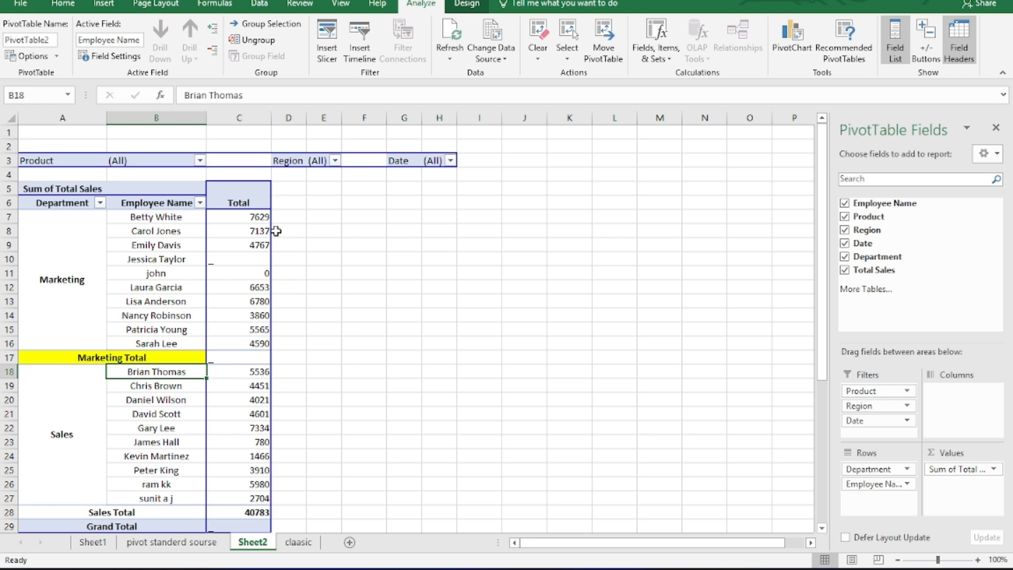
Fill the RANDBETWEEN formula in F3 of the claasic sheet down the Total Sales column to F22
{"action": "left_click", "coordinate": [299, 542]}
{"action": "left_click", "coordinate": [457, 197]}
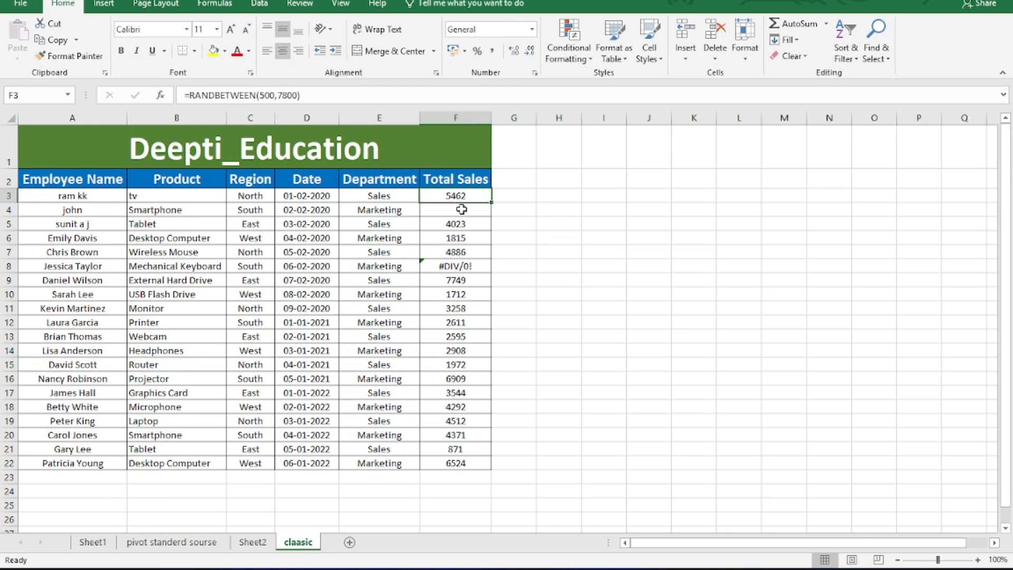
{"action": "left_click_drag", "start_coordinate": [491, 204], "coordinate": [478, 471]}
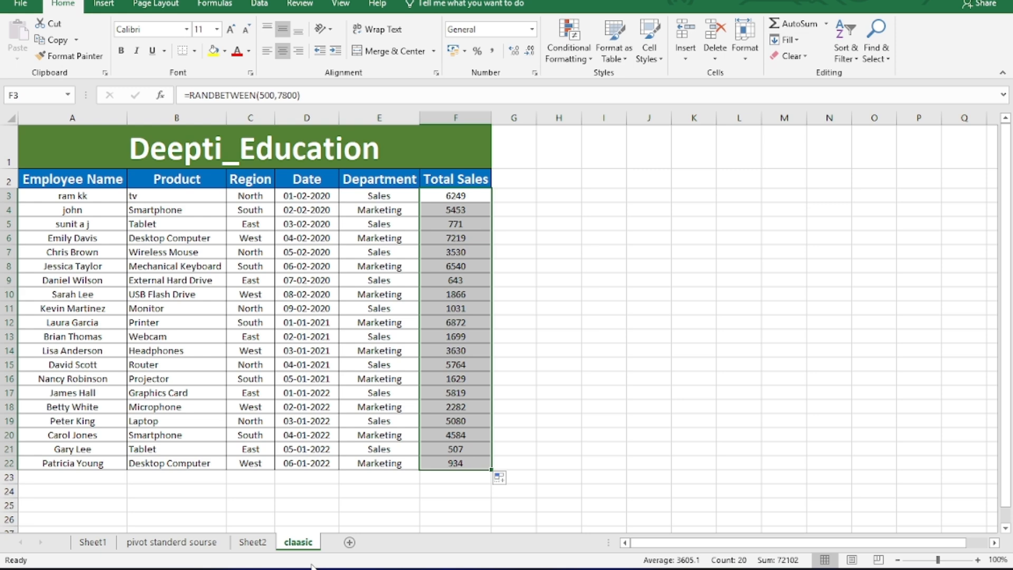
Refresh the PivotTable on Sheet2 from the refilled sales data and widen its Total column
{"action": "left_click", "coordinate": [252, 542]}
{"action": "right_click", "coordinate": [200, 292]}
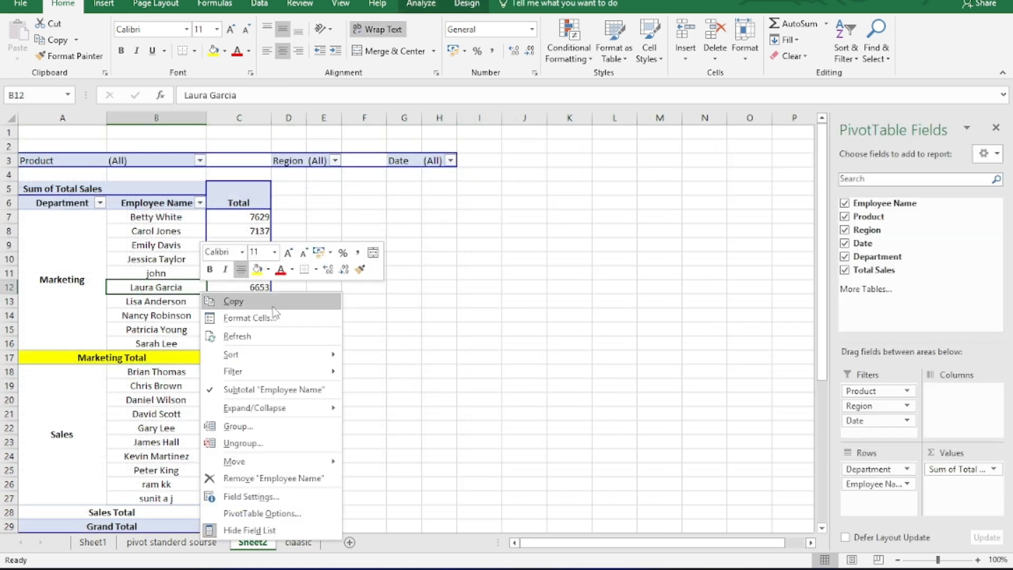
{"action": "left_click", "coordinate": [243, 338]}
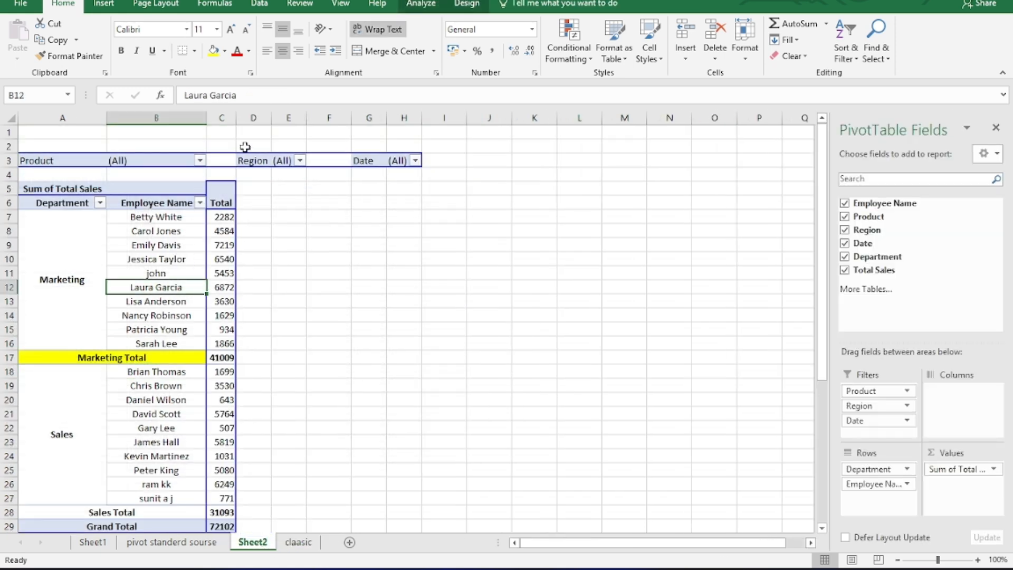
{"action": "left_click_drag", "start_coordinate": [236, 118], "coordinate": [285, 118]}
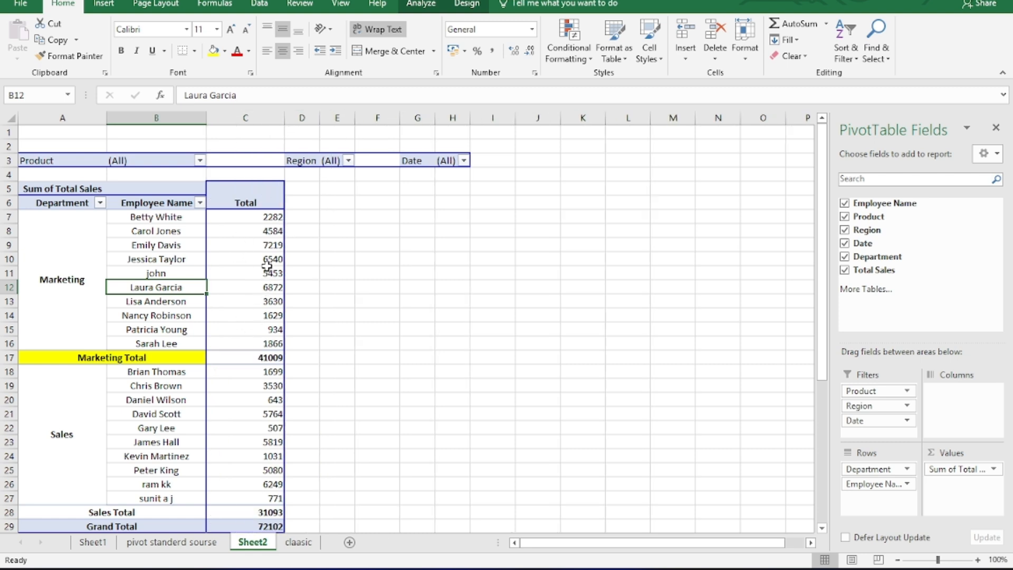
Start a new calculated field for the PivotTable named incentive, beginning its formula with =if(
{"action": "mouse_move", "coordinate": [269, 311]}
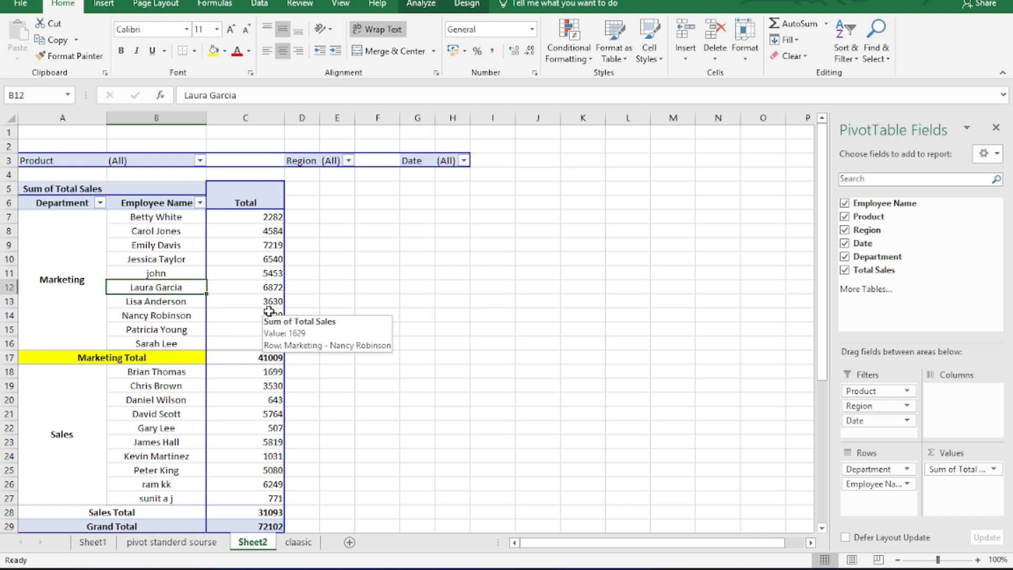
{"action": "left_click", "coordinate": [271, 193]}
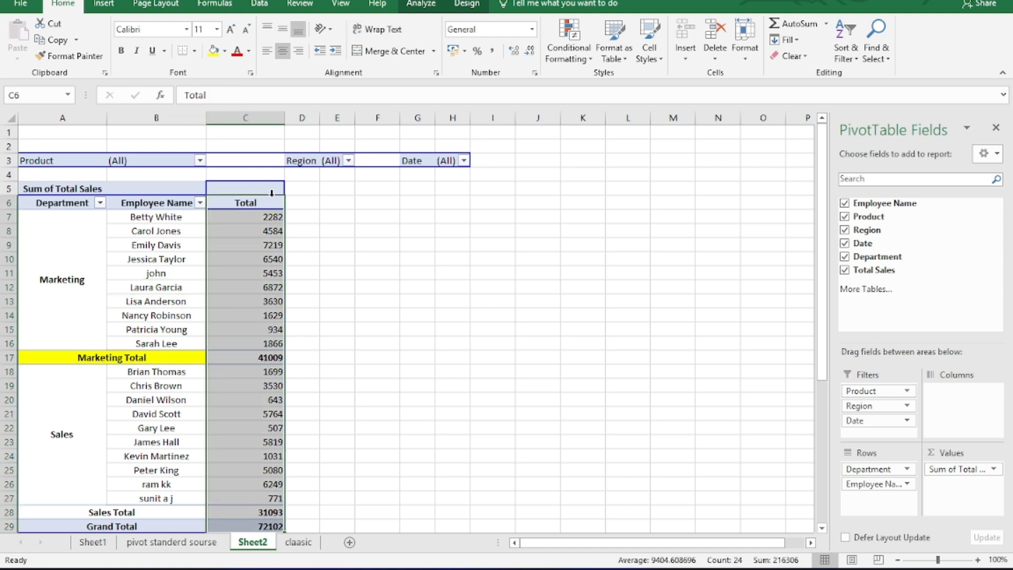
{"action": "left_click", "coordinate": [416, 190]}
{"action": "left_click", "coordinate": [259, 192]}
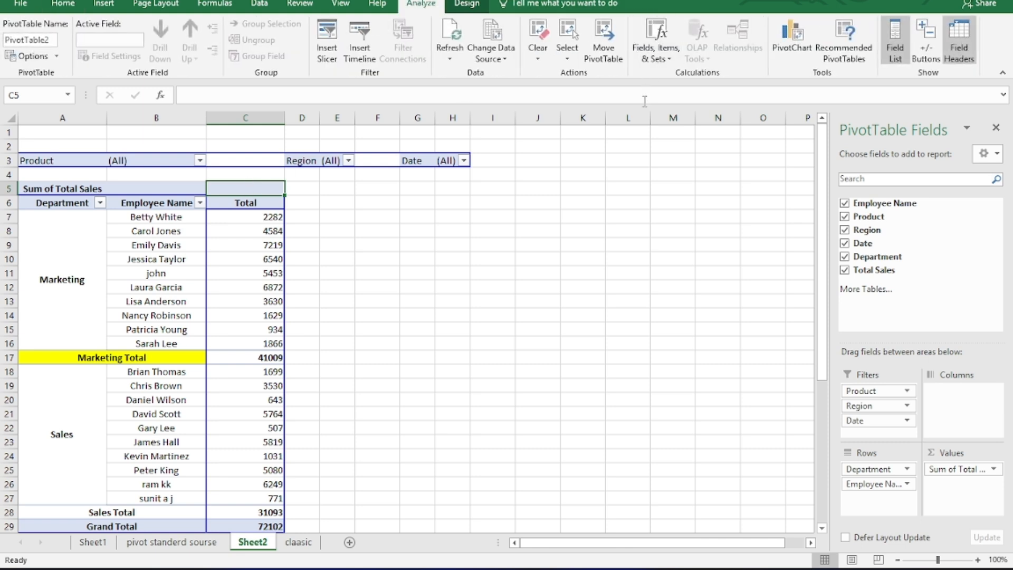
{"action": "left_click", "coordinate": [672, 59]}
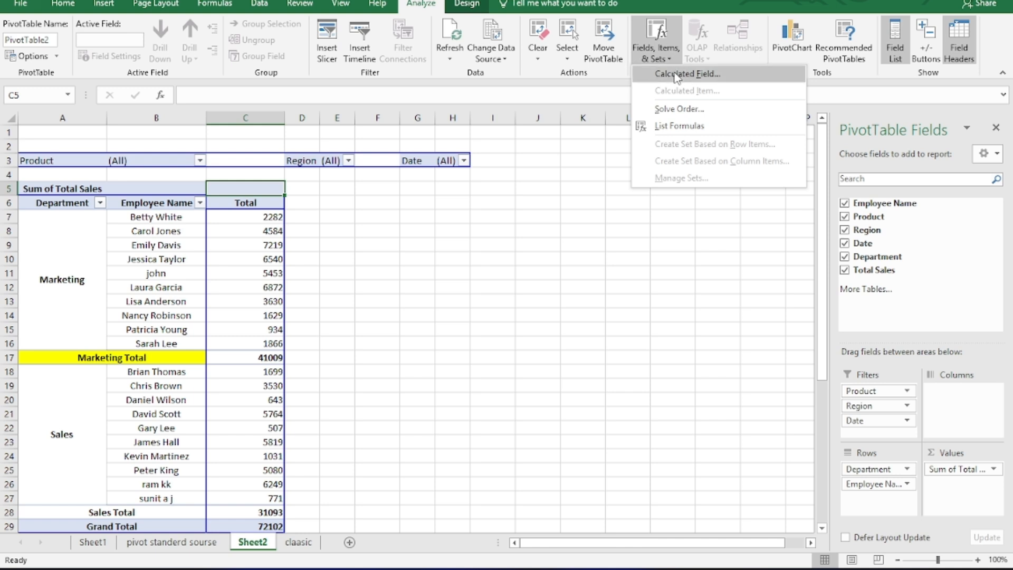
{"action": "left_click", "coordinate": [676, 75]}
{"action": "key", "text": "BackSpace"}
{"action": "type", "text": "incentive"}
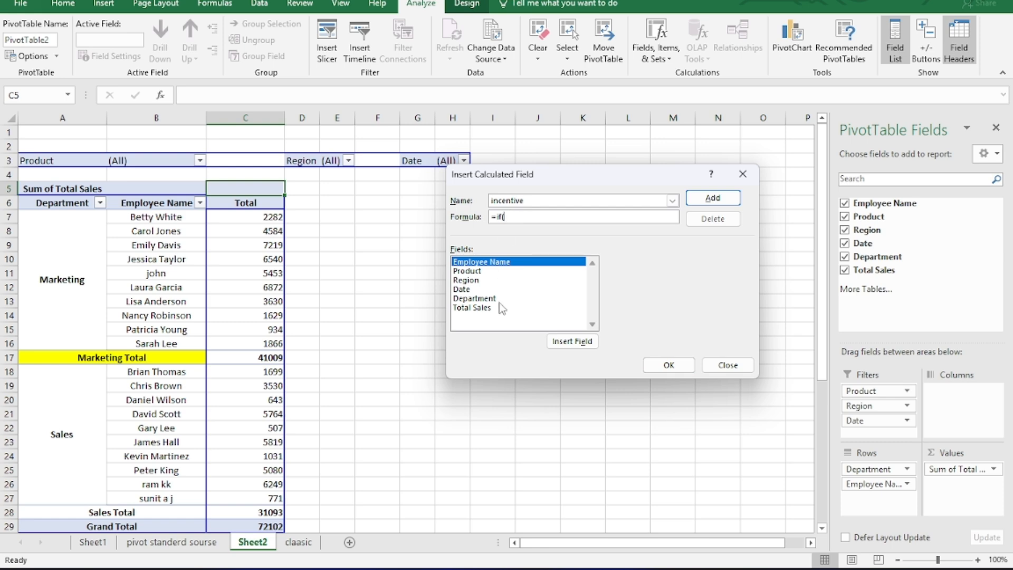
Complete the incentive formula as =if('Total Sales'>=6000,'Total Sales'*10%,0) and add the field to the PivotTable
{"action": "left_click", "coordinate": [479, 308]}
{"action": "left_click", "coordinate": [572, 341]}
{"action": "type", "text": ">=6000,"}
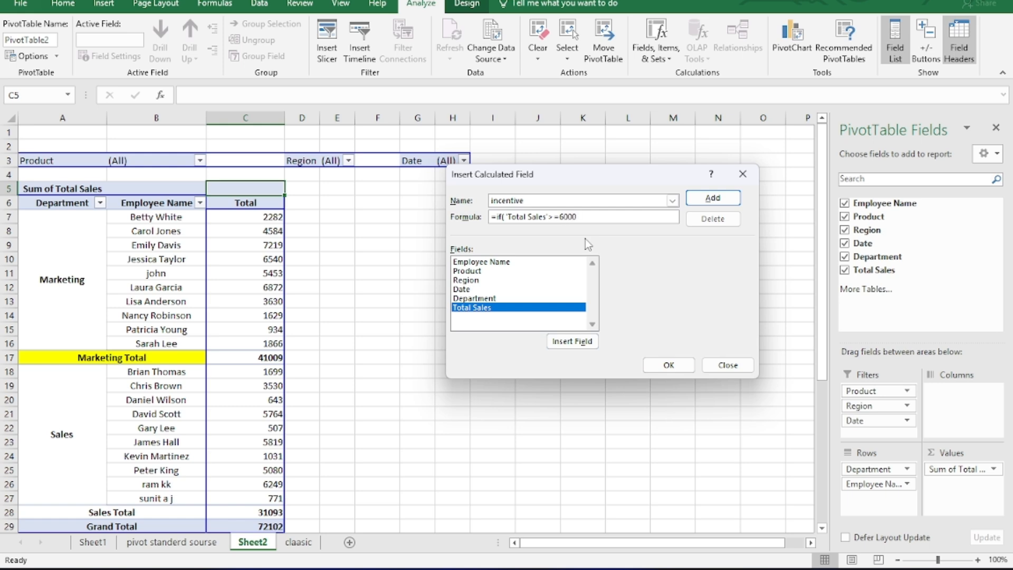
{"action": "left_click", "coordinate": [570, 342]}
{"action": "left_click", "coordinate": [713, 198]}
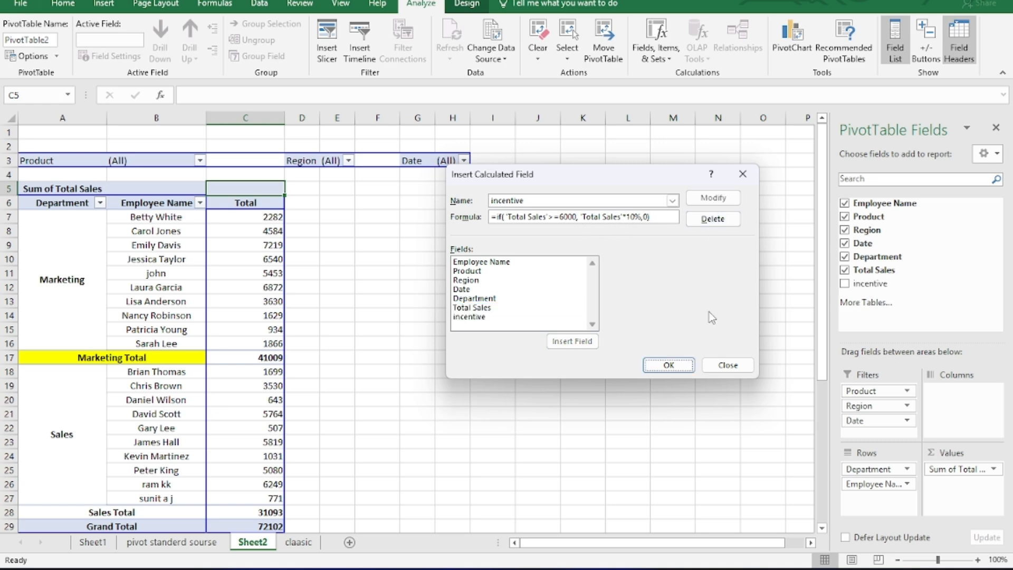
{"action": "left_click", "coordinate": [668, 364]}
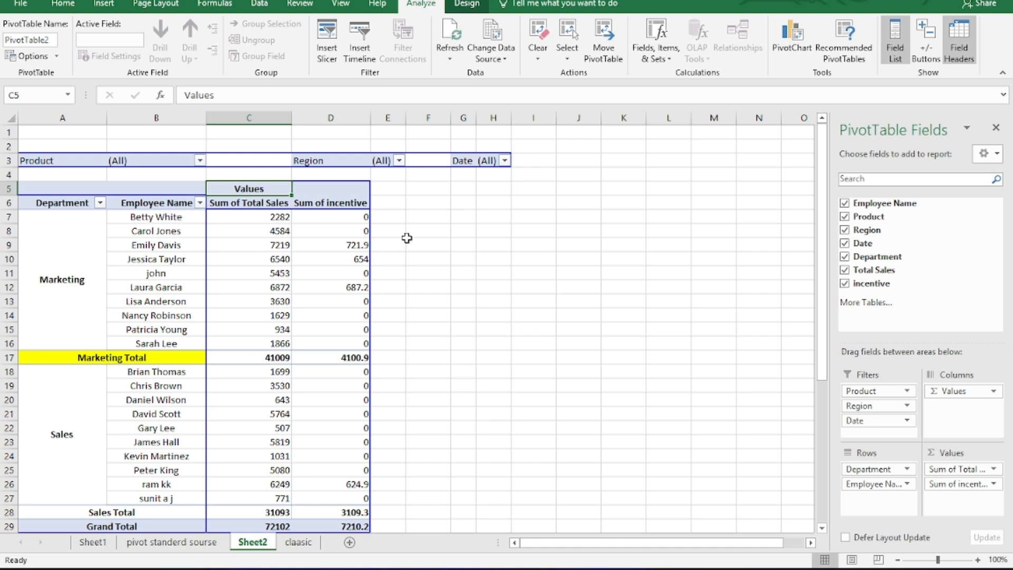
Add a calculated field named profit to the PivotTable, computed as 'Total Sales' minus incentive
{"action": "left_click", "coordinate": [351, 196]}
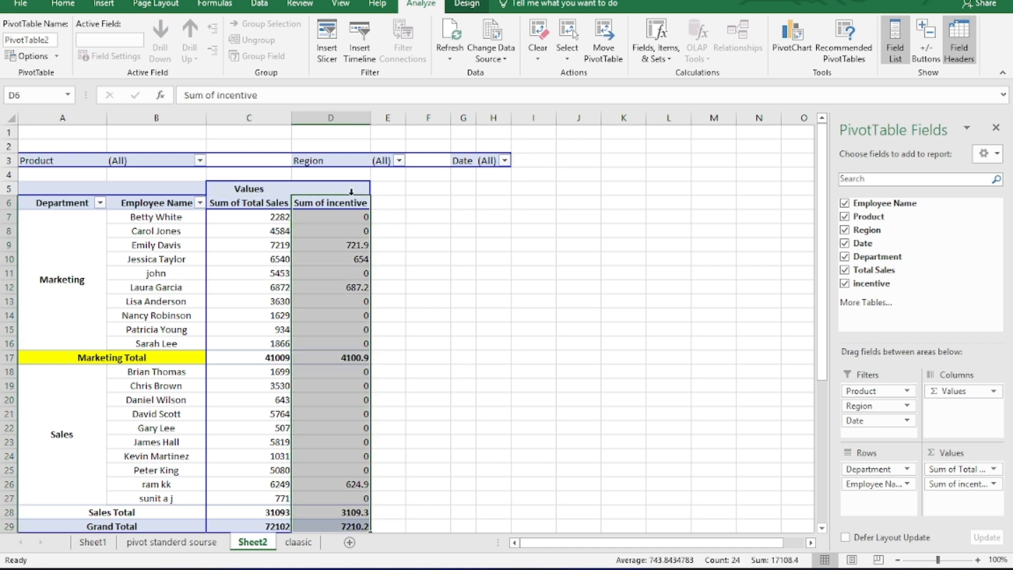
{"action": "left_click", "coordinate": [672, 58]}
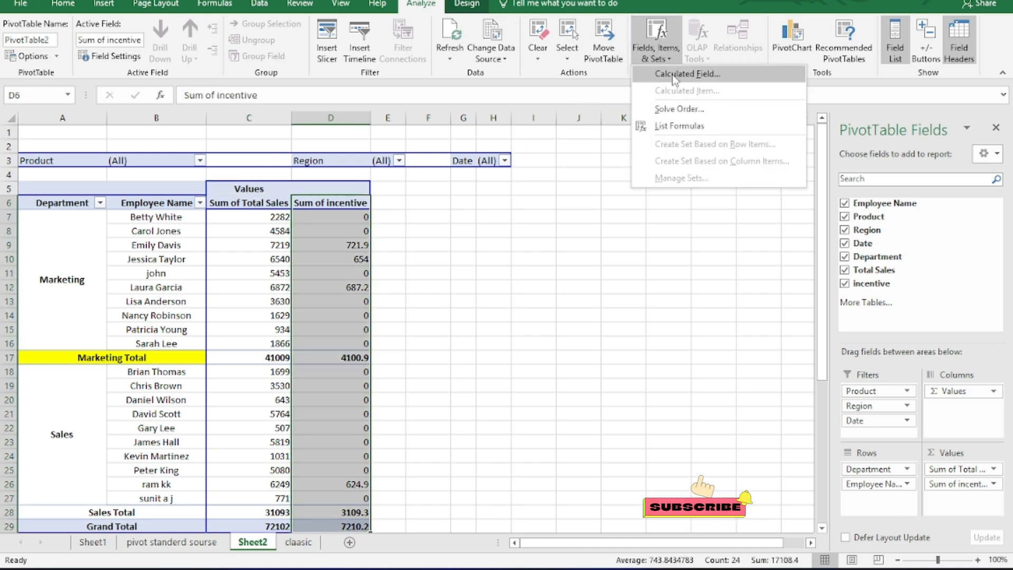
{"action": "left_click", "coordinate": [687, 73]}
{"action": "key", "text": "BackSpace"}
{"action": "type", "text": "profit"}
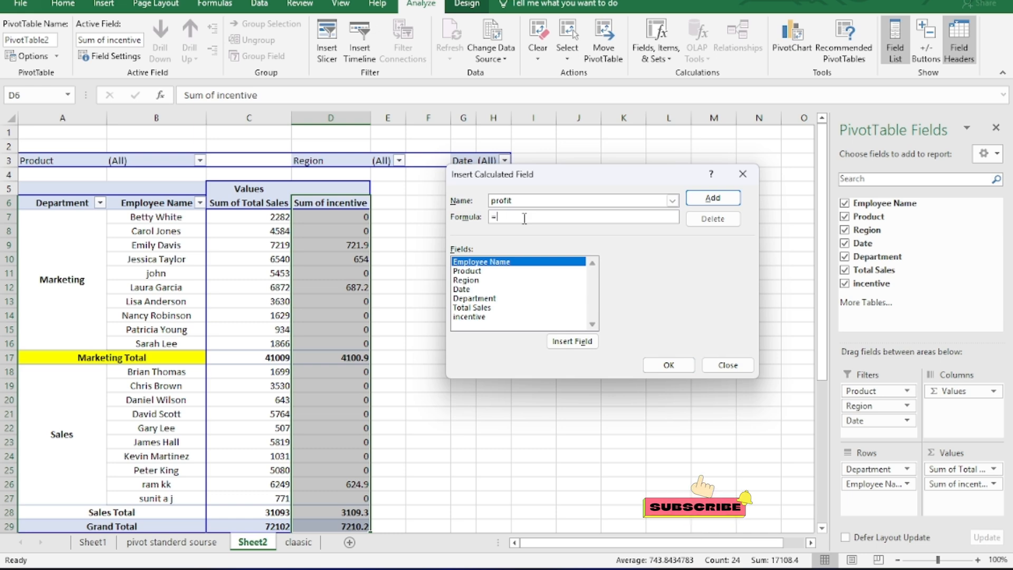
{"action": "left_click", "coordinate": [490, 307]}
{"action": "left_click", "coordinate": [564, 342]}
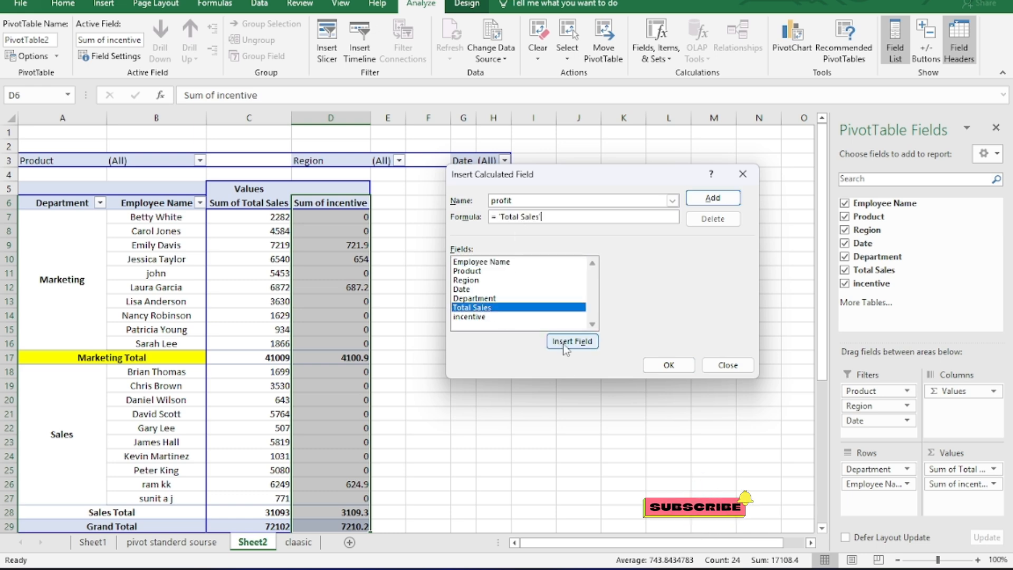
{"action": "type", "text": "-"}
{"action": "left_click", "coordinate": [499, 317]}
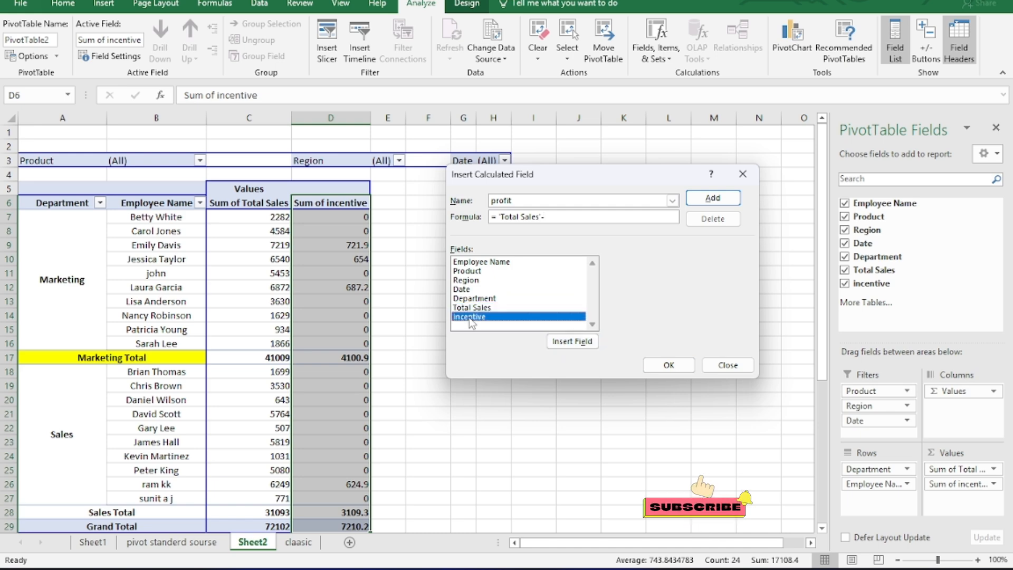
{"action": "left_click", "coordinate": [575, 341]}
{"action": "left_click", "coordinate": [668, 365]}
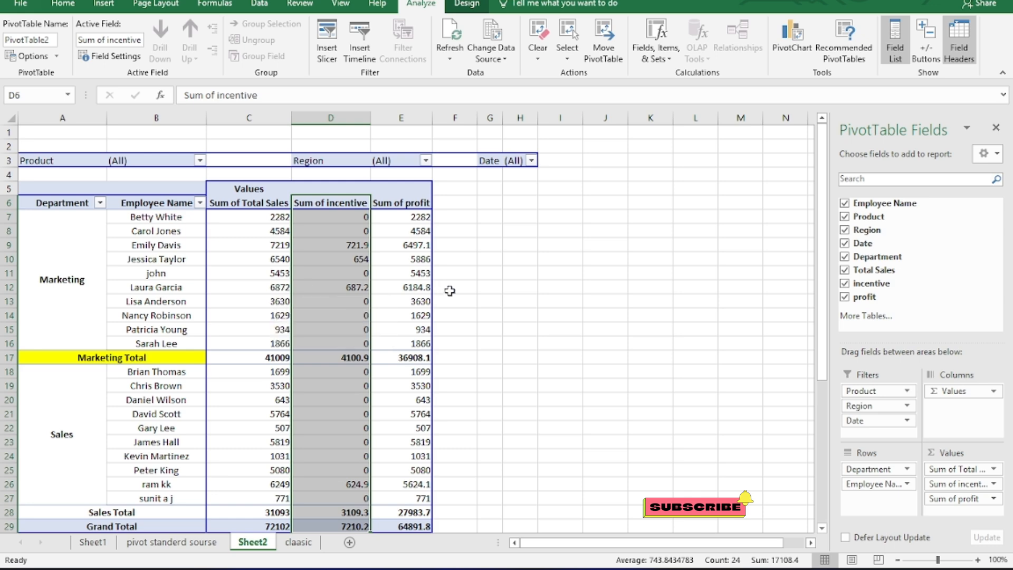
Hide the PivotTable field list while keeping a PivotTable cell selected
{"action": "left_click", "coordinate": [476, 299]}
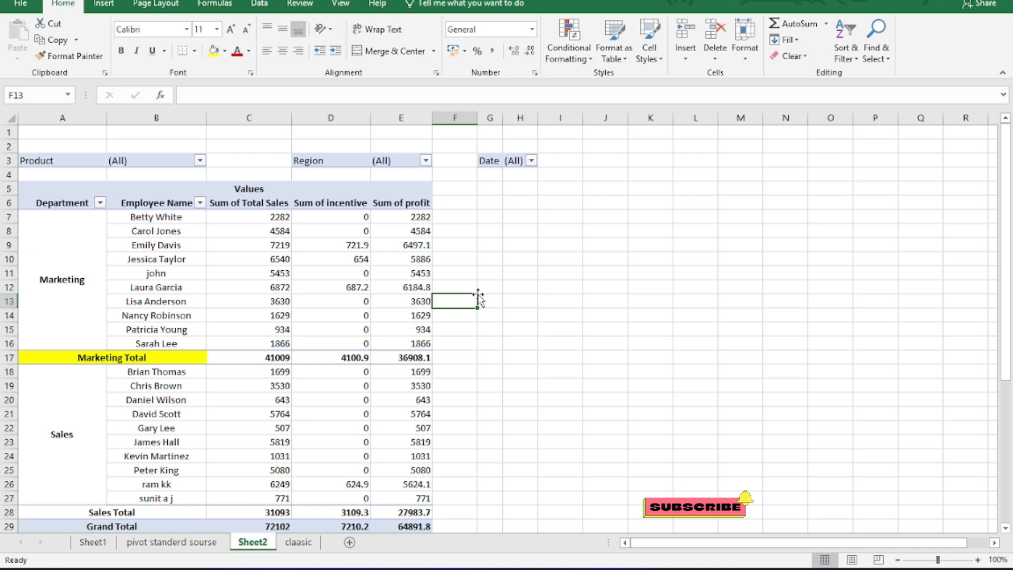
{"action": "left_click", "coordinate": [252, 325]}
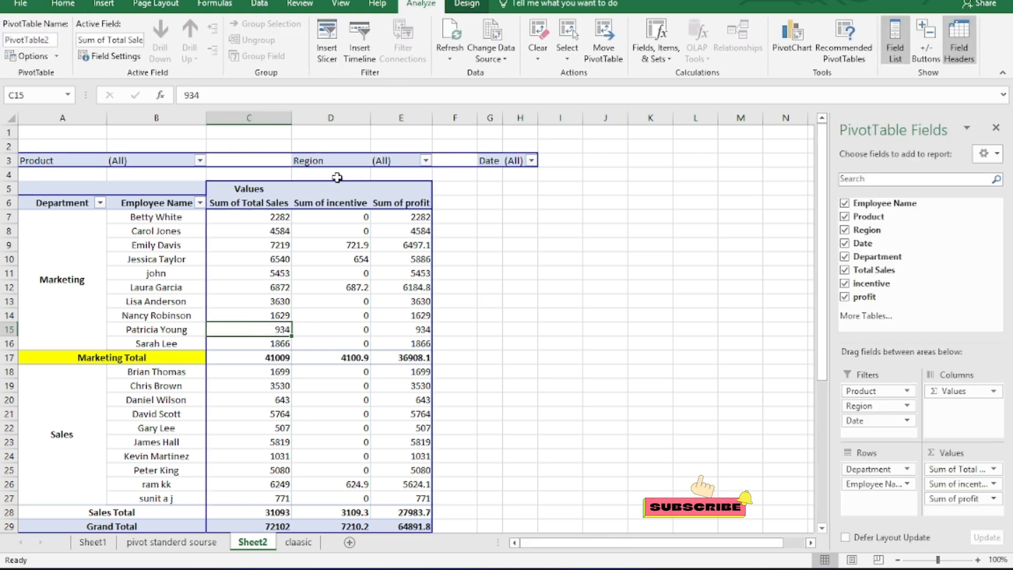
{"action": "left_click", "coordinate": [995, 127]}
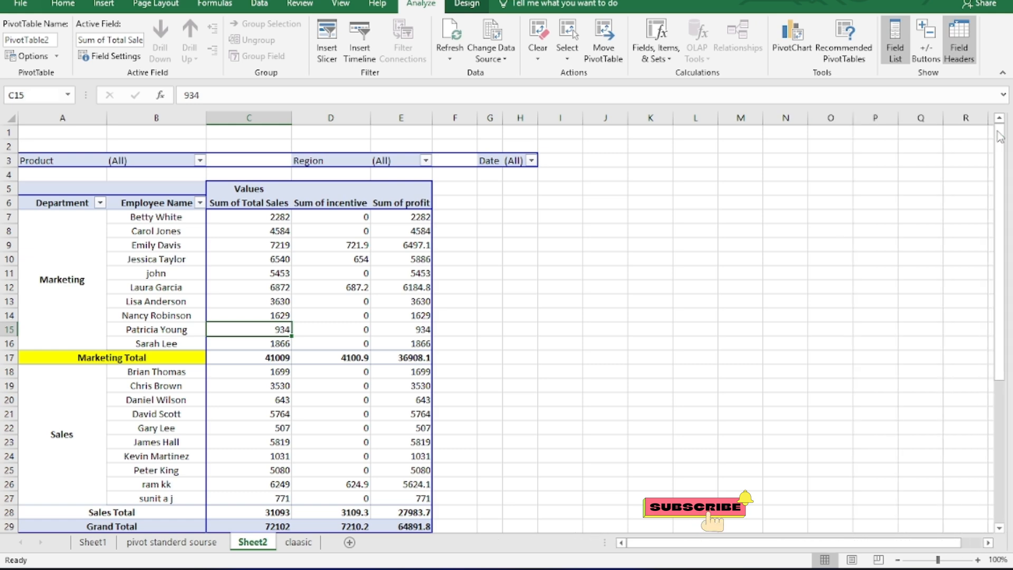
Insert a timeline for the Date field, place it beside the PivotTable and apply the orange timeline style
{"action": "left_click", "coordinate": [366, 45]}
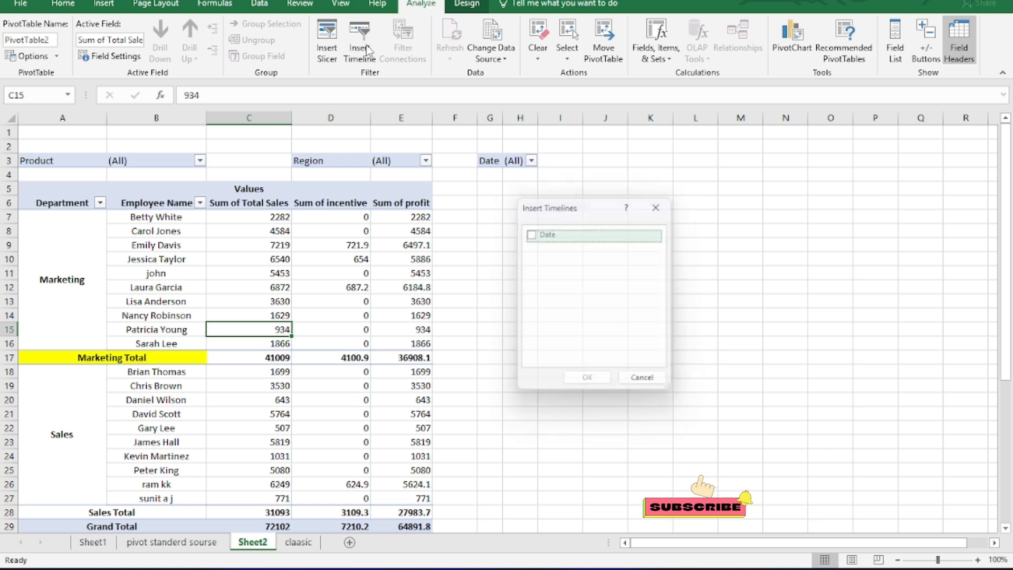
{"action": "left_click", "coordinate": [531, 234]}
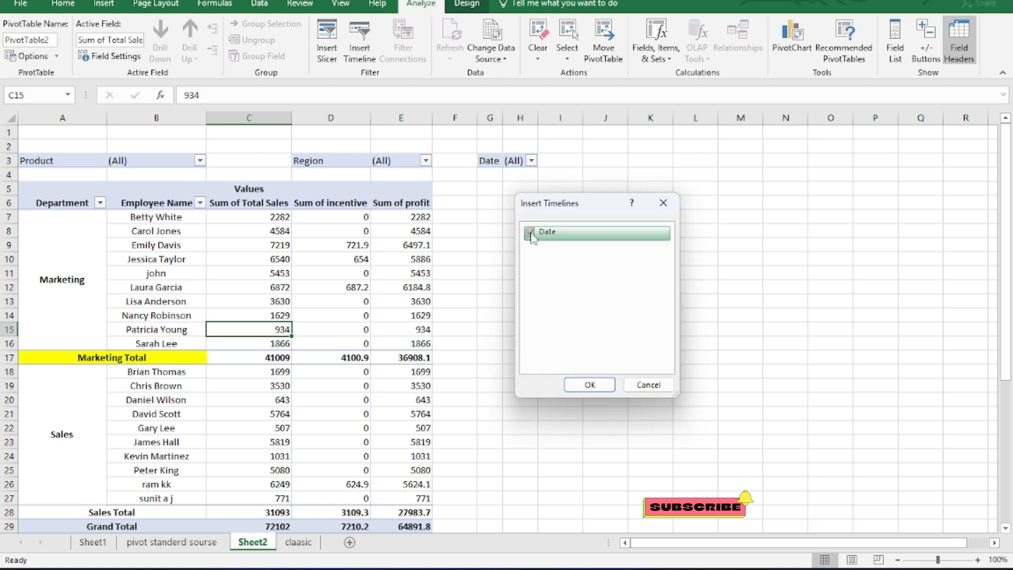
{"action": "left_click", "coordinate": [594, 383]}
{"action": "left_click_drag", "start_coordinate": [558, 293], "coordinate": [681, 196]}
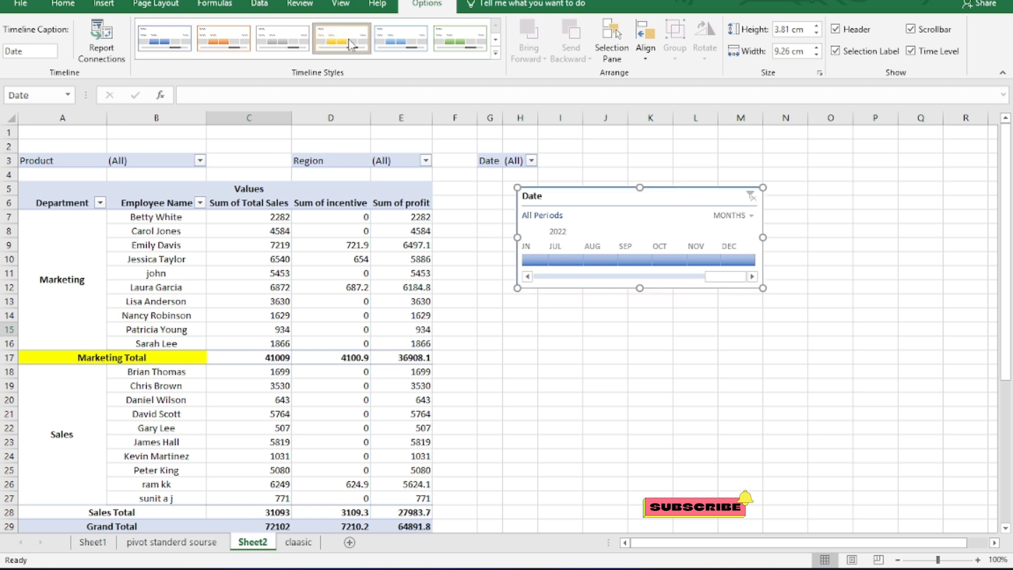
{"action": "left_click", "coordinate": [223, 38]}
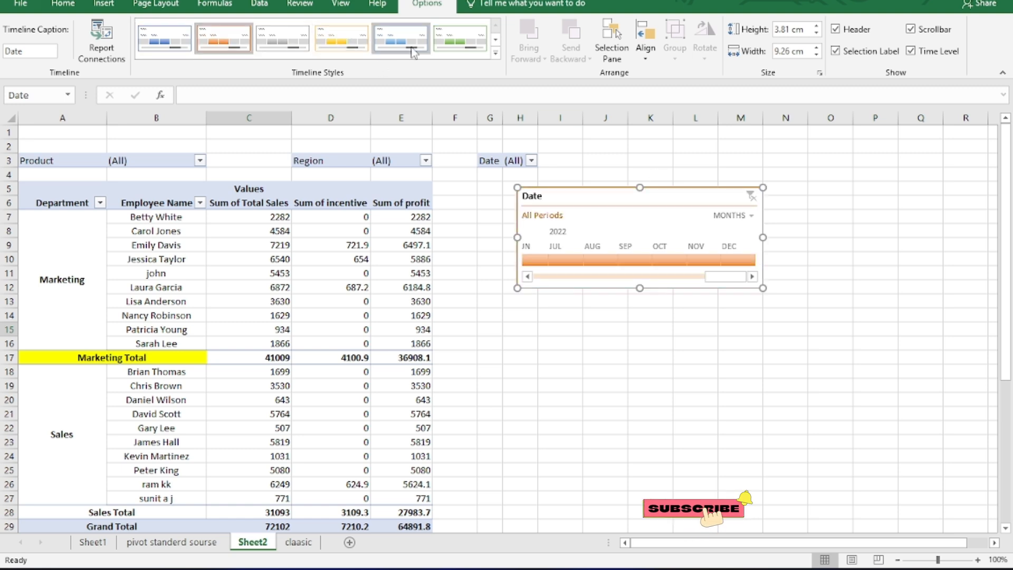
Apply the green timeline style to the Date timeline and set its time level to Years
{"action": "left_click", "coordinate": [495, 53]}
{"action": "left_click", "coordinate": [460, 98]}
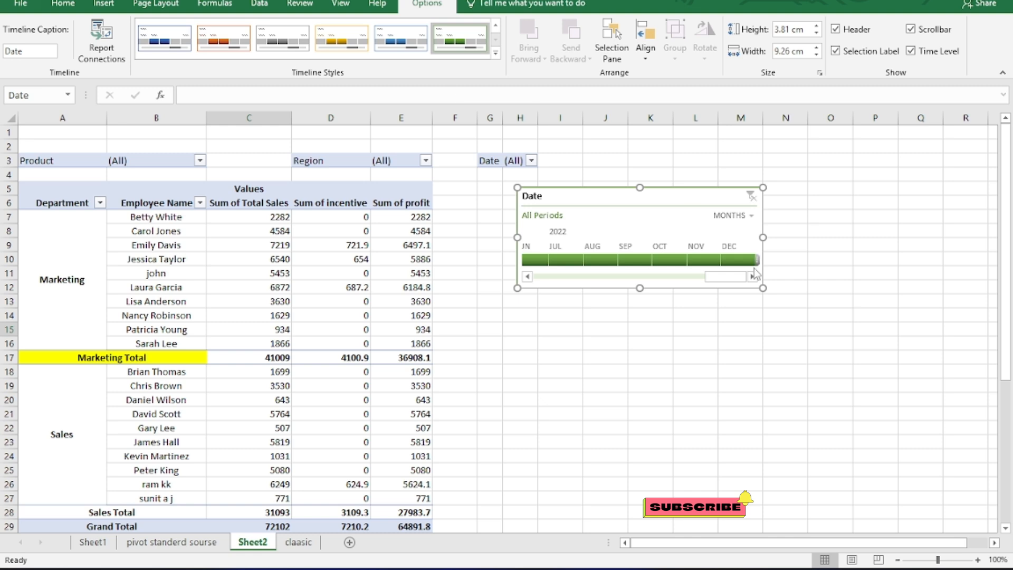
{"action": "left_click", "coordinate": [751, 216]}
{"action": "left_click", "coordinate": [753, 231]}
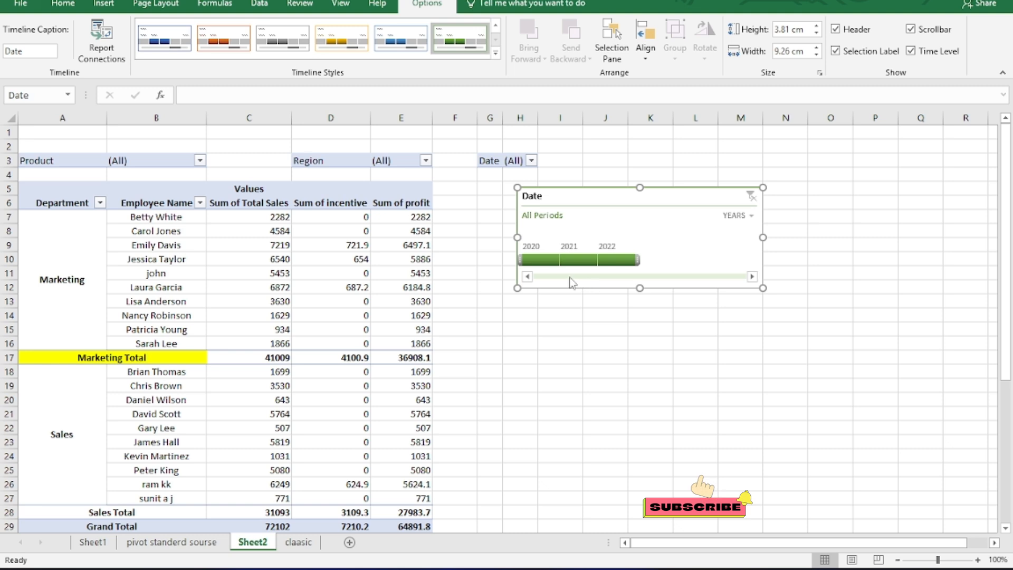
Filter the PivotTable through the Date timeline by 2020, 2021 and 2022, one year at a time
{"action": "left_click", "coordinate": [539, 253]}
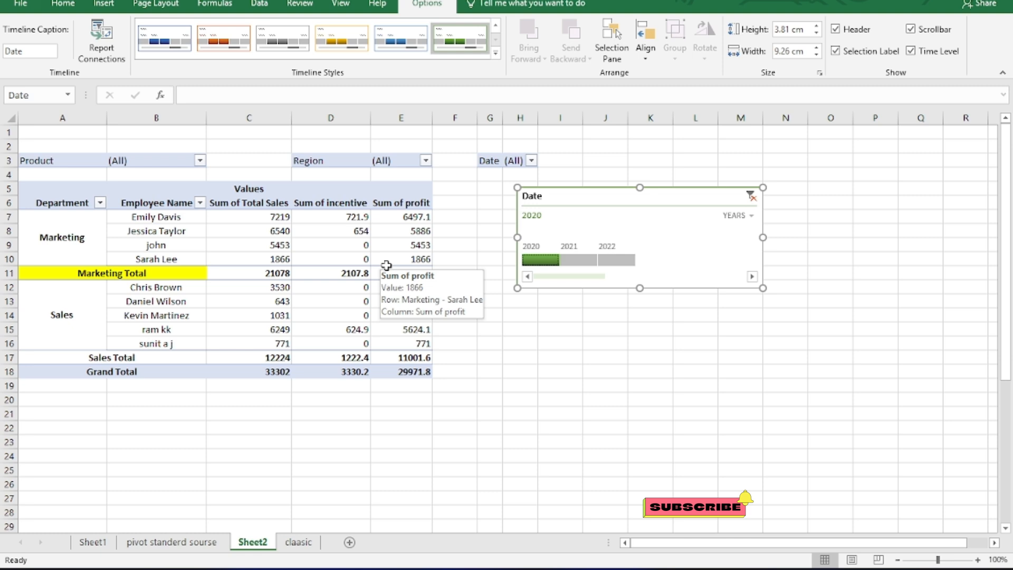
{"action": "left_click", "coordinate": [575, 256]}
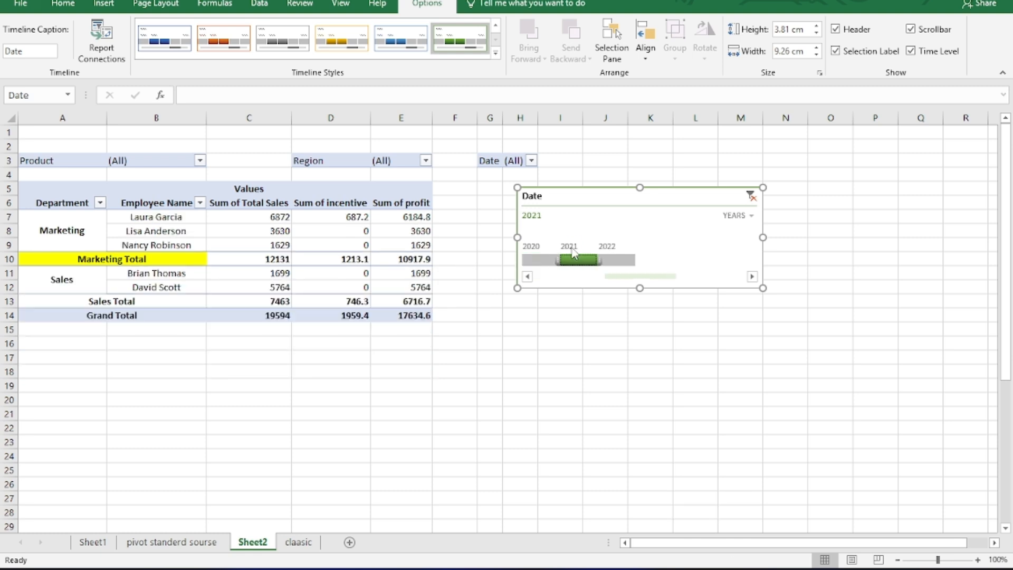
{"action": "left_click", "coordinate": [613, 253]}
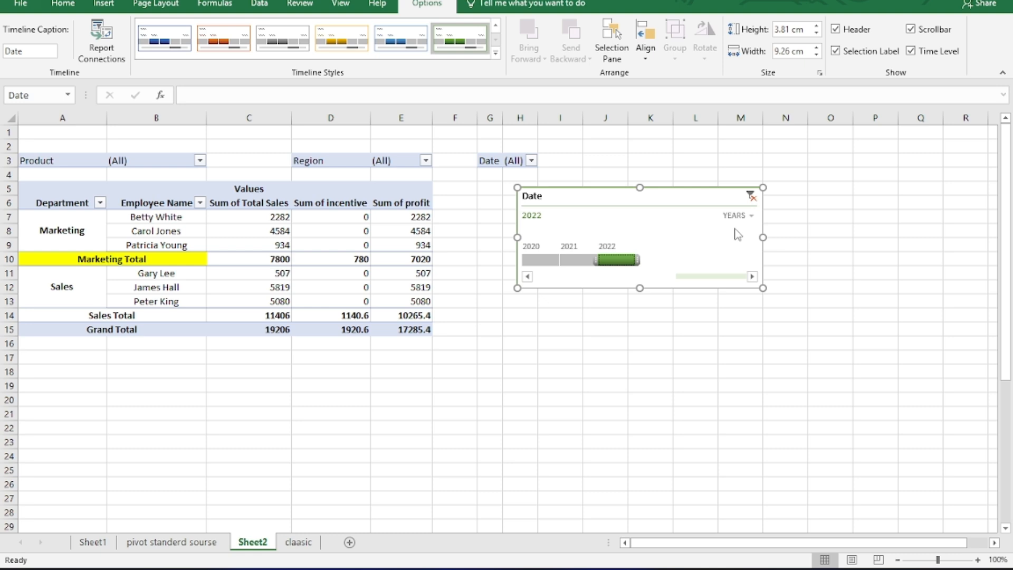
Set the timeline's time level to Quarters and filter by Q2 2022, followed by Q1 2022
{"action": "left_click", "coordinate": [752, 215]}
{"action": "left_click", "coordinate": [762, 252]}
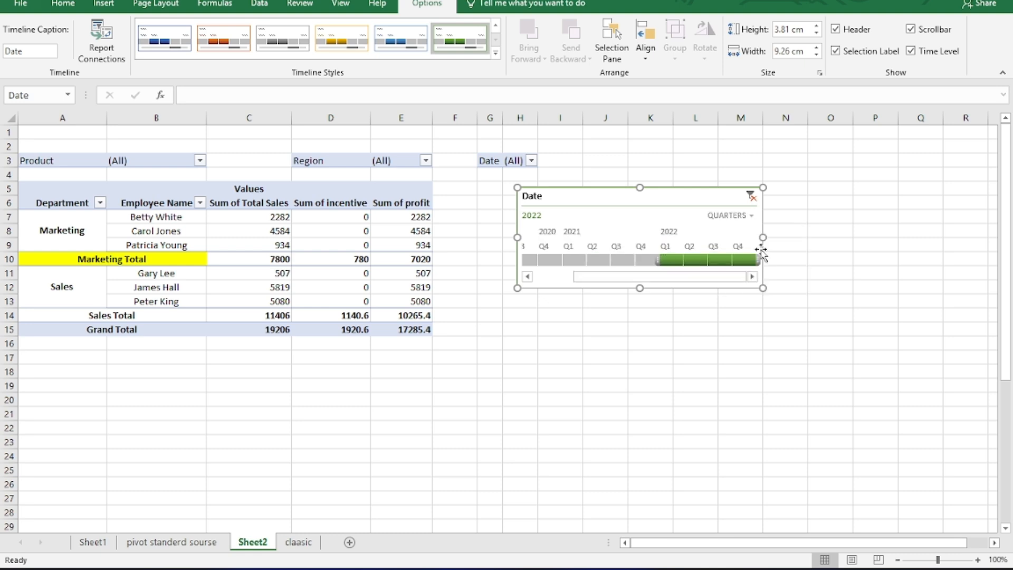
{"action": "left_click", "coordinate": [689, 258]}
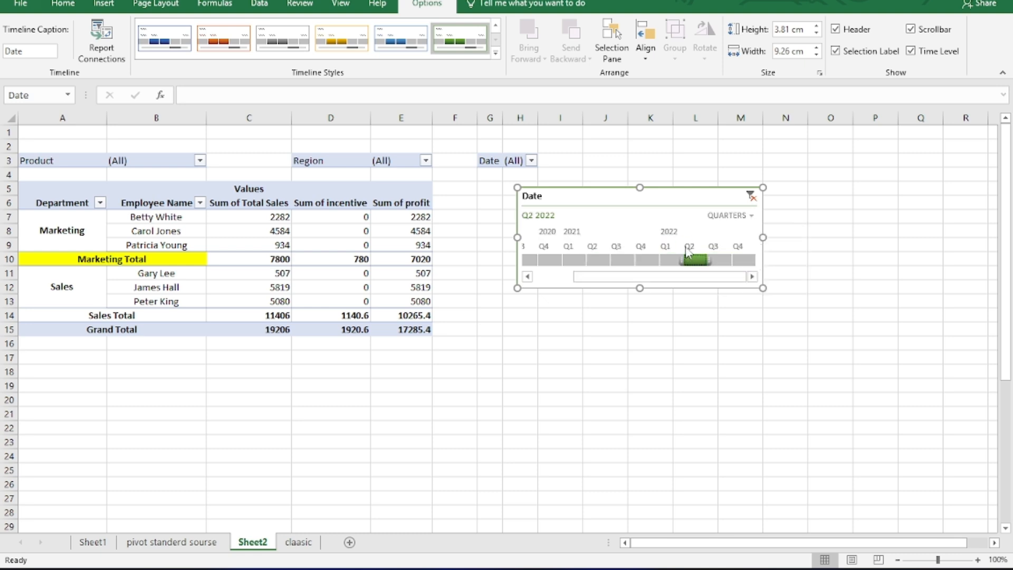
{"action": "left_click", "coordinate": [667, 257]}
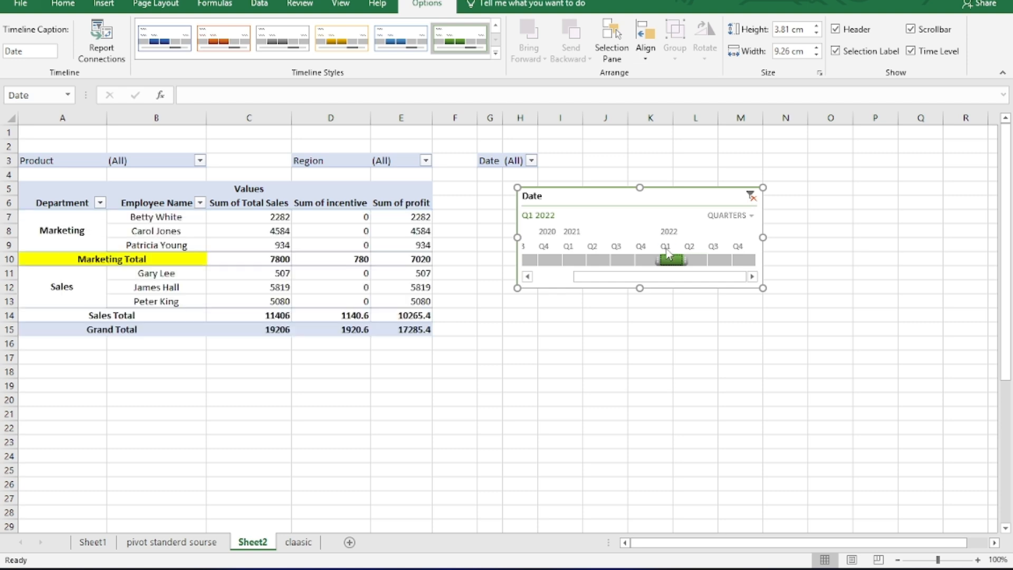
Set the timeline's time level to Months and filter the PivotTable to January 2022
{"action": "left_click", "coordinate": [751, 216]}
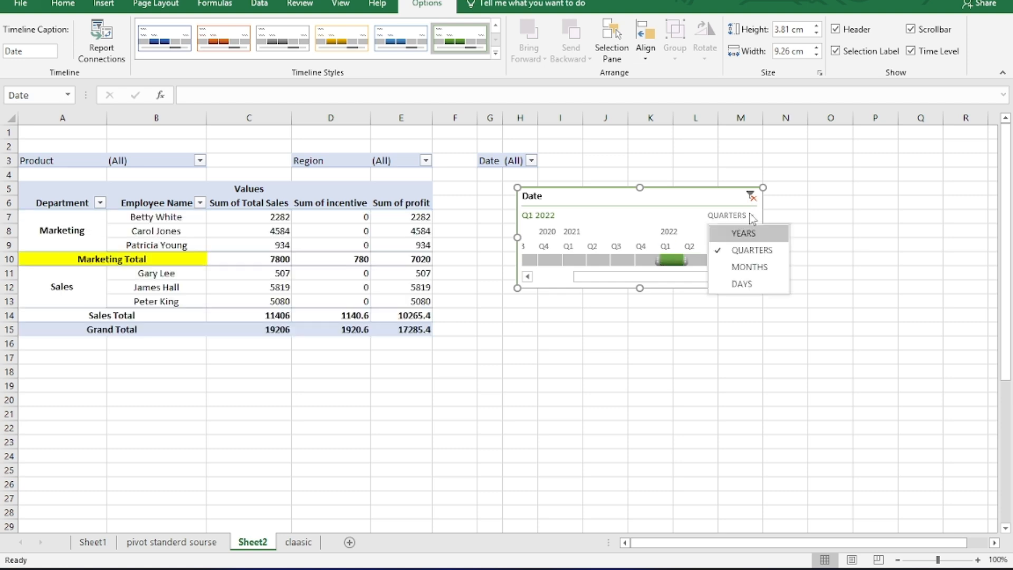
{"action": "left_click", "coordinate": [745, 267]}
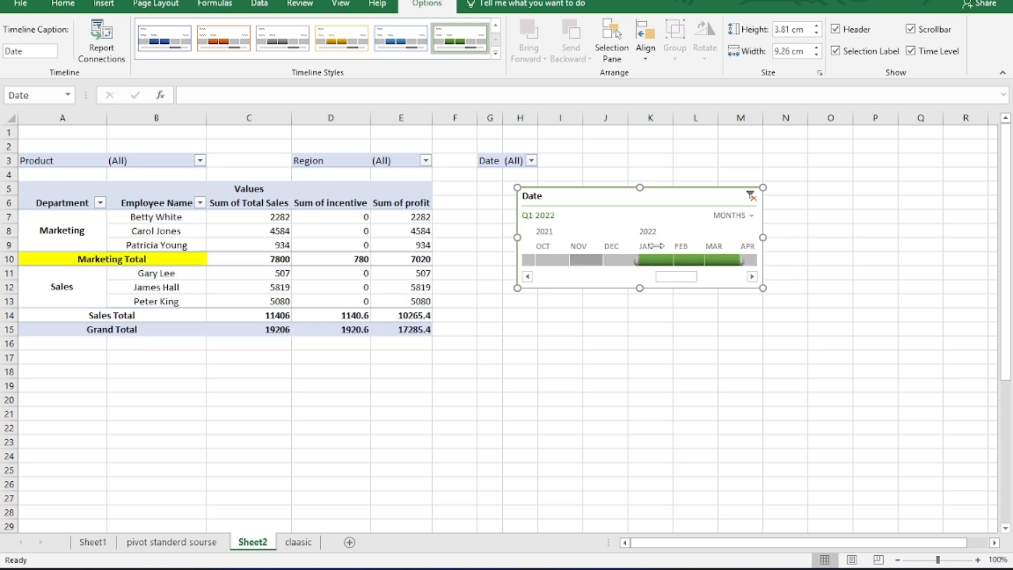
{"action": "left_click", "coordinate": [651, 254]}
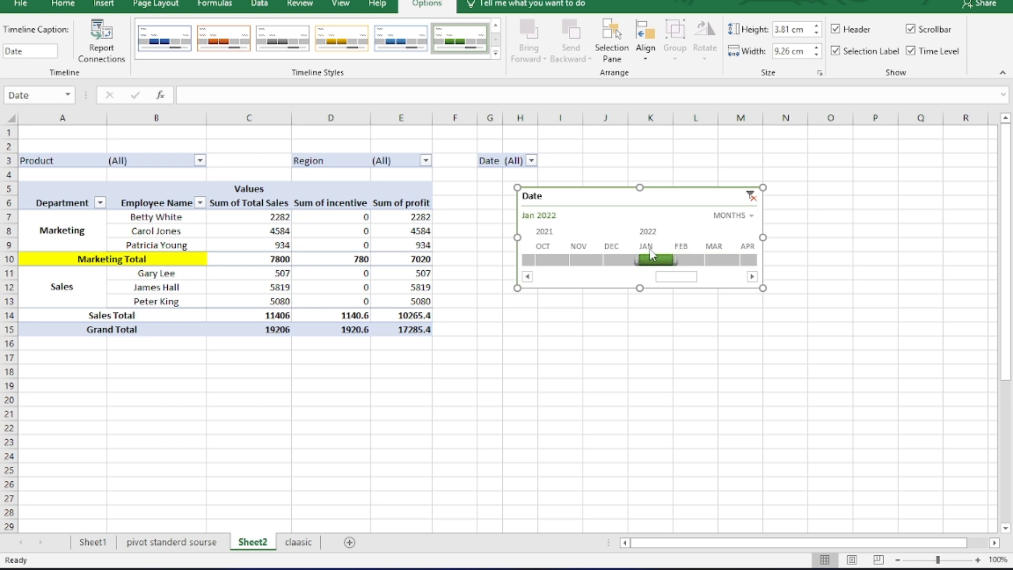
Set the timeline's time level to Days and filter by Jan 1, 2022, followed by Jan 2, 2022
{"action": "left_click", "coordinate": [751, 216]}
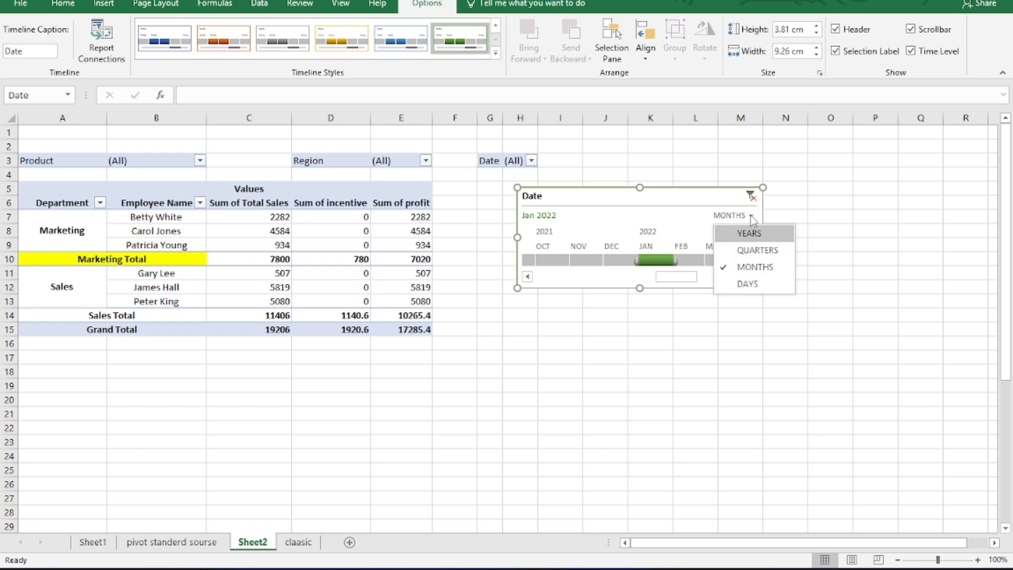
{"action": "left_click", "coordinate": [748, 285]}
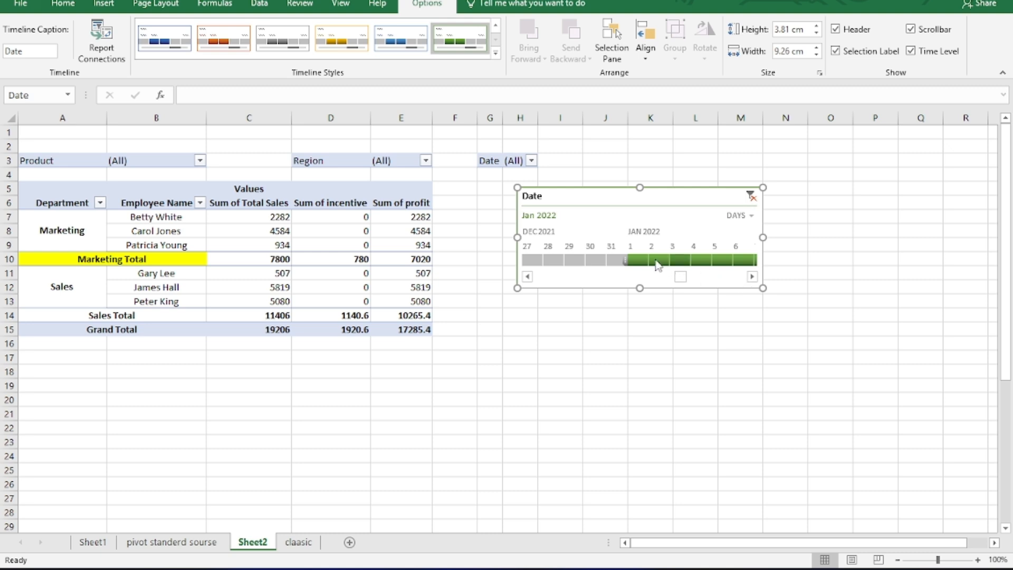
{"action": "left_click", "coordinate": [634, 255]}
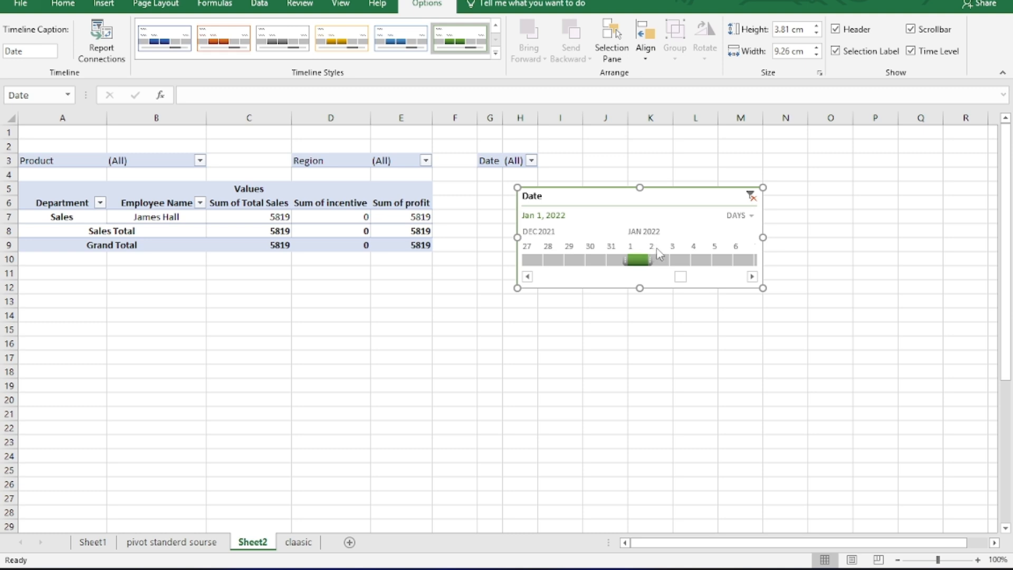
{"action": "left_click", "coordinate": [655, 249]}
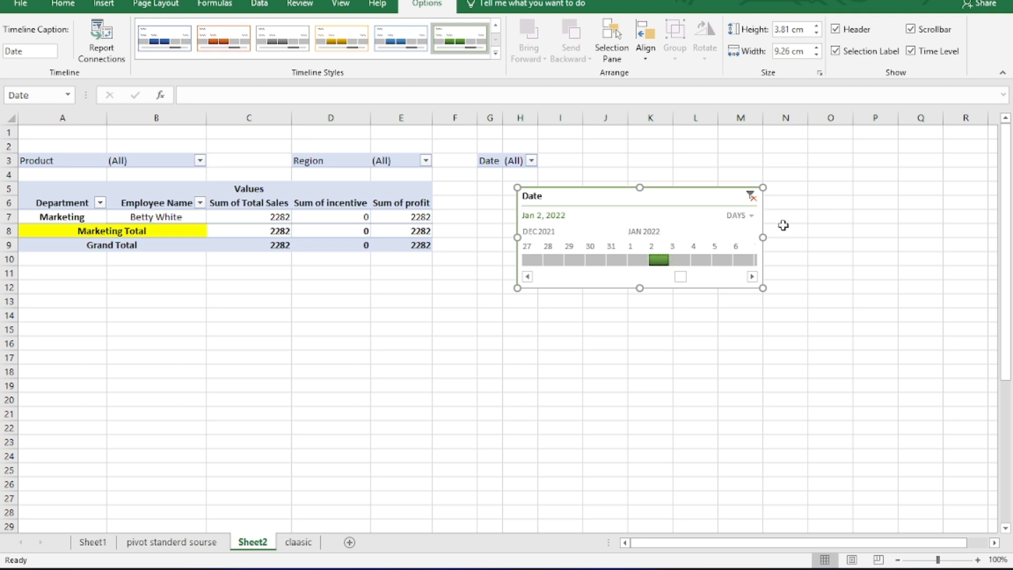
Reset the Date timeline to all periods at the Years level and move it closer to the PivotTable
{"action": "left_click", "coordinate": [751, 197]}
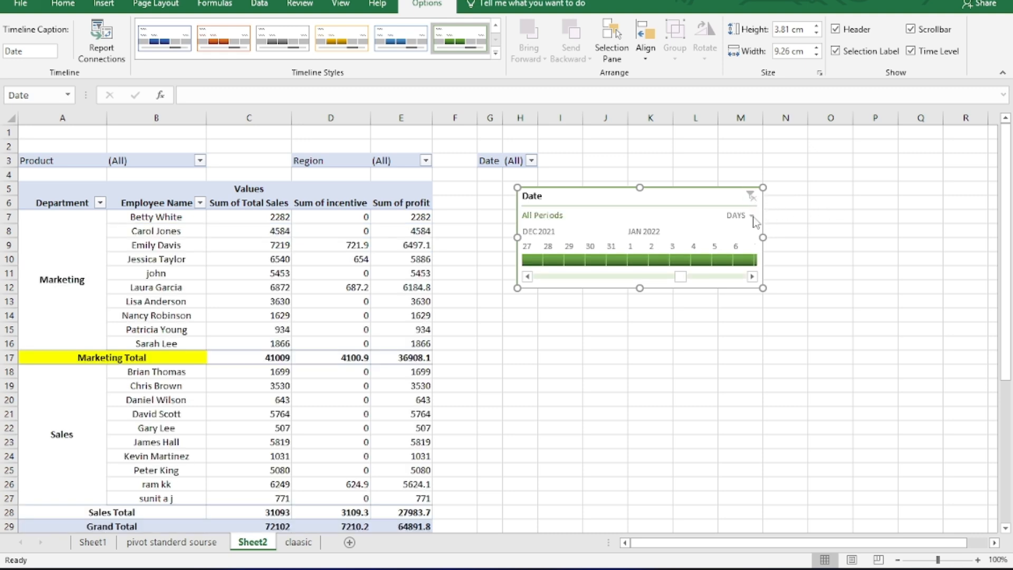
{"action": "left_click", "coordinate": [751, 216]}
{"action": "left_click", "coordinate": [759, 229]}
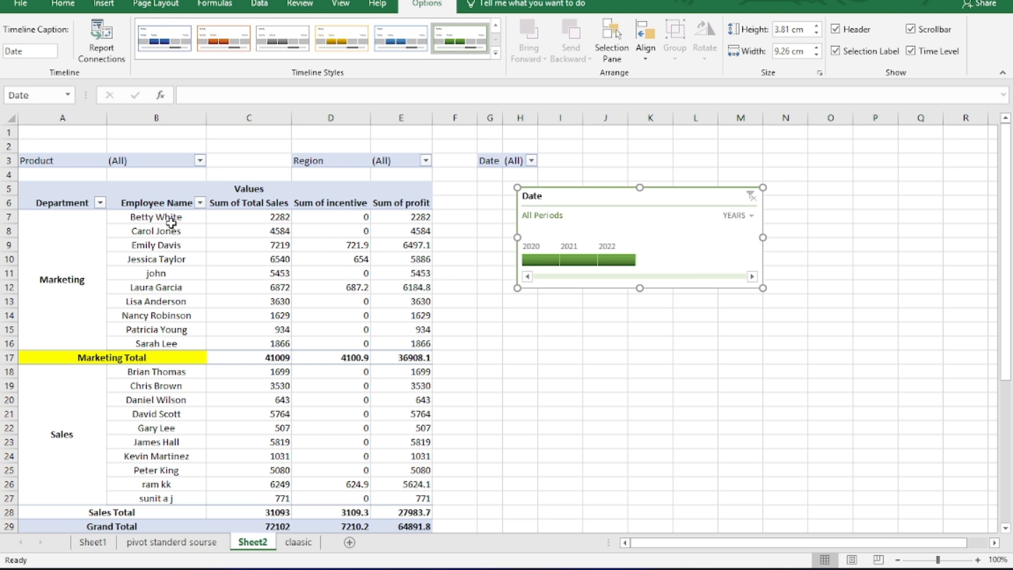
{"action": "left_click_drag", "start_coordinate": [668, 200], "coordinate": [631, 224]}
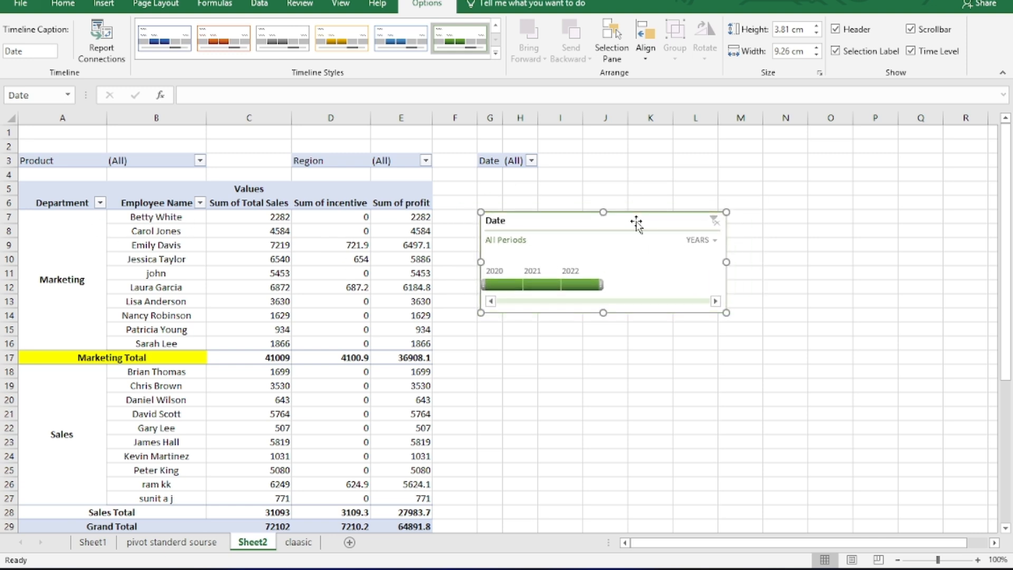
Switch to the pivot standerd sourse sheet and select cell C14 inside the employee sales table
{"action": "left_click", "coordinate": [320, 195]}
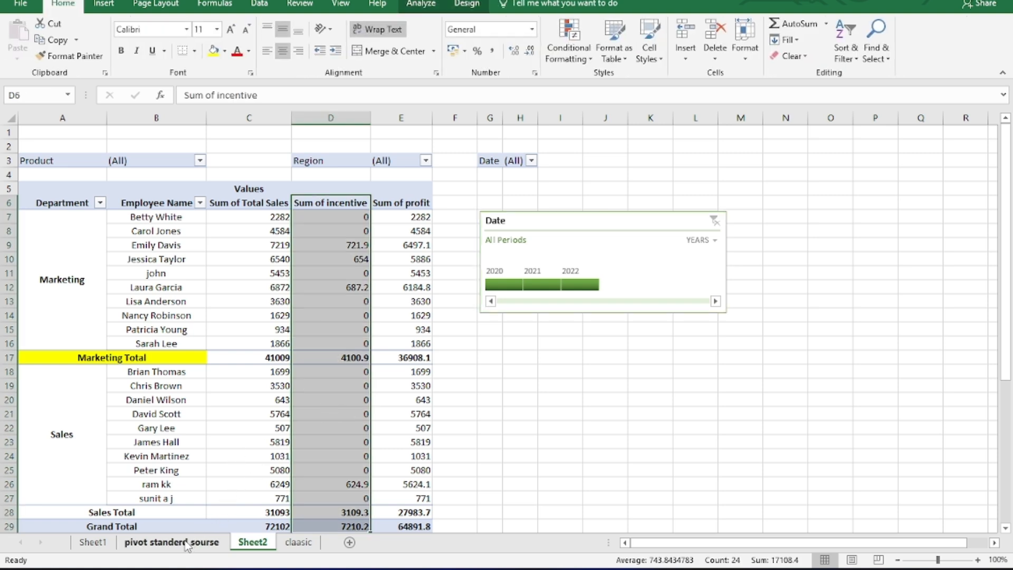
{"action": "left_click", "coordinate": [187, 545]}
{"action": "left_click", "coordinate": [256, 331]}
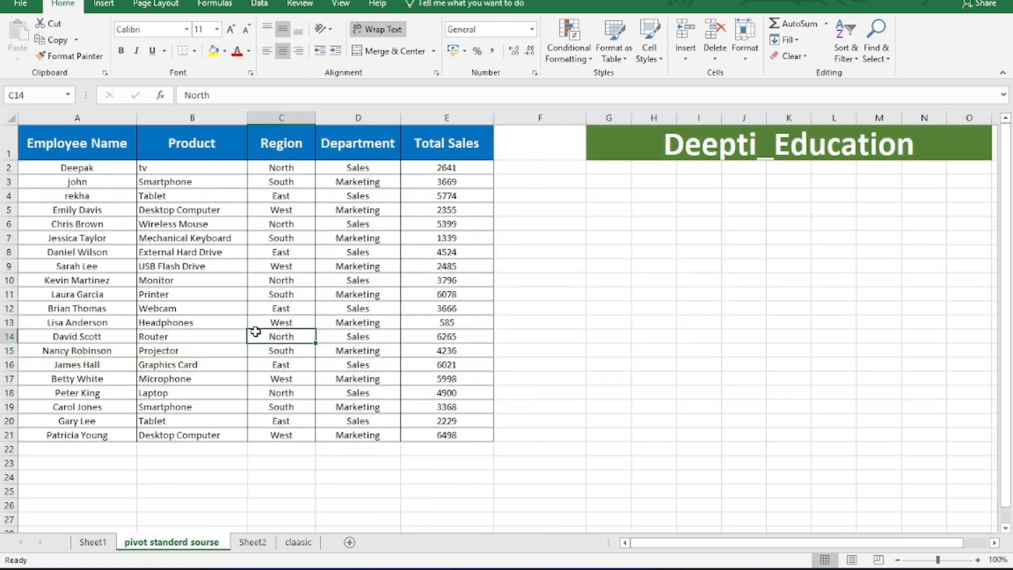